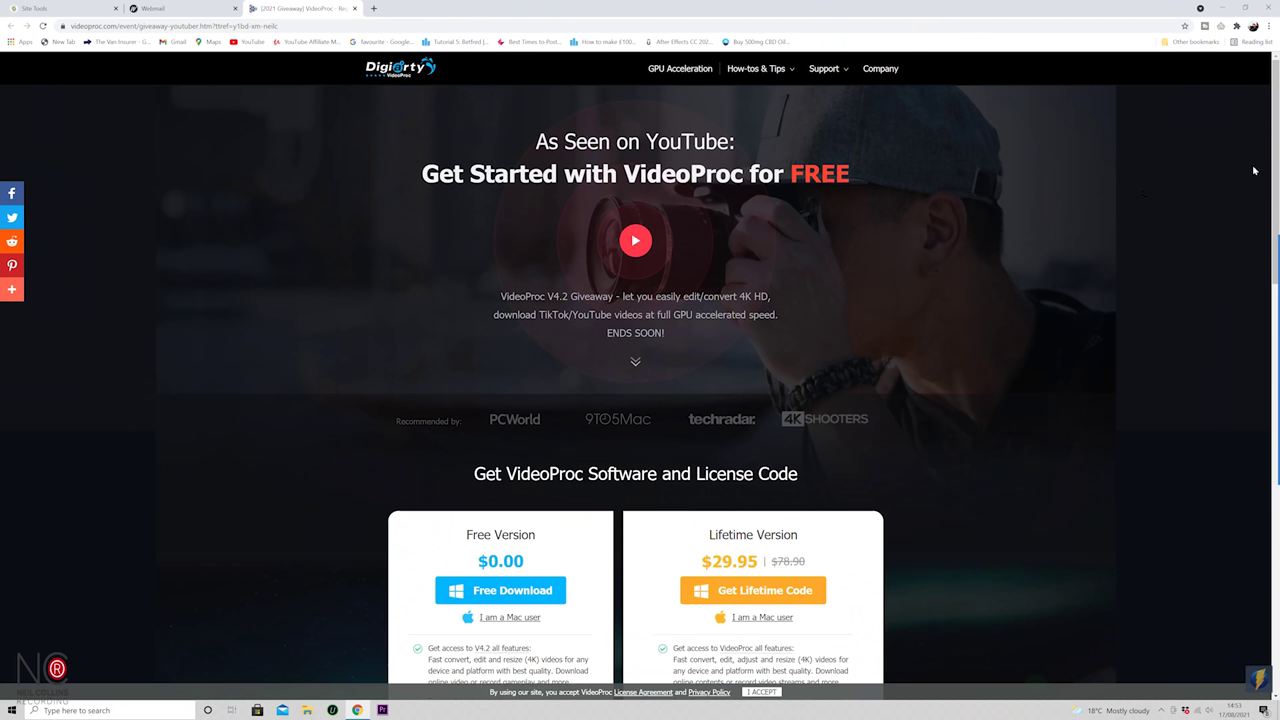
# Scroll the giveaway page down to the Free Download and Get Lifetime Code cards
pyautogui.scroll(-2, 492, 474)
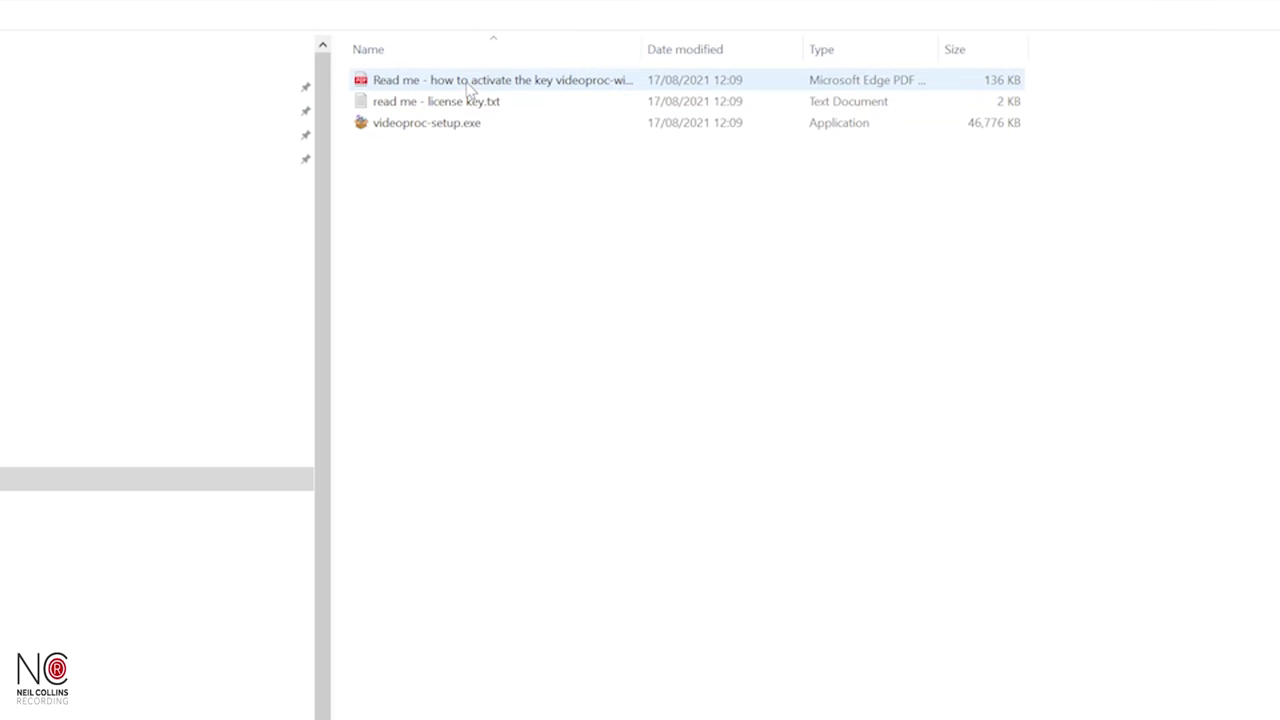
# Read the registration steps in the 'Read me - how to activate the key' PDF, then leave it
pyautogui.doubleClick(466, 80)
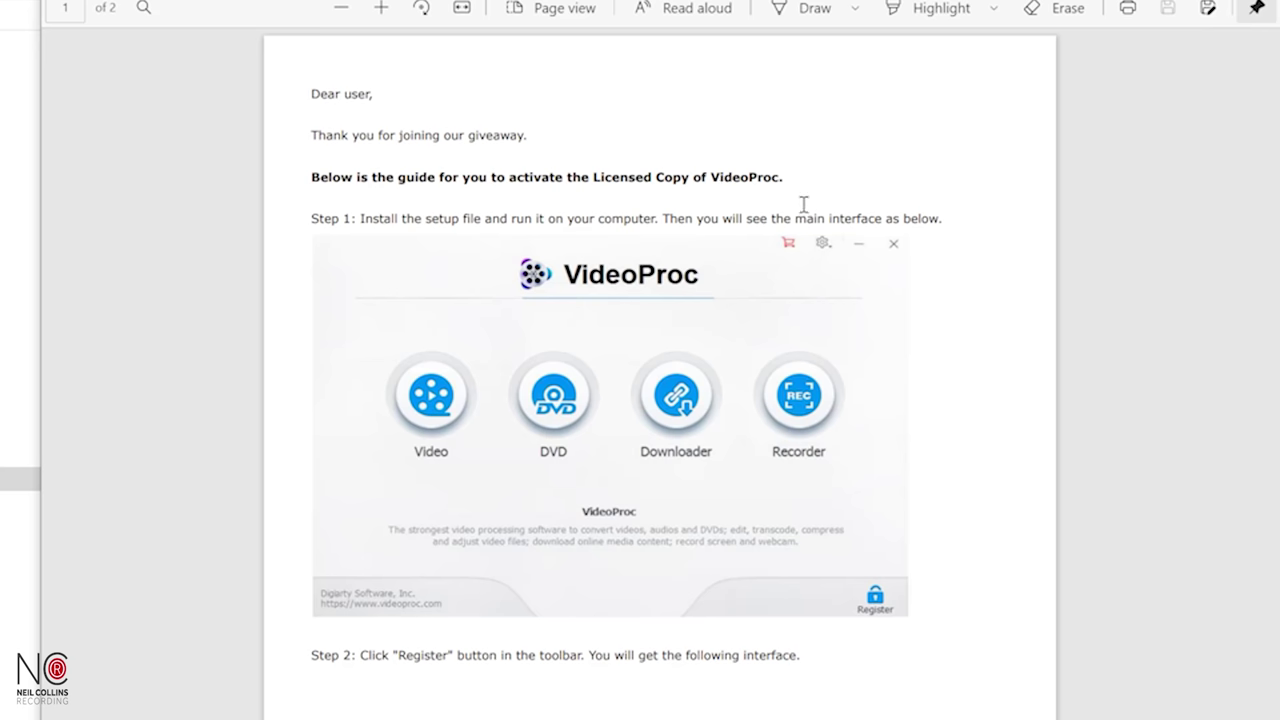
pyautogui.scroll(-10, 803, 204)
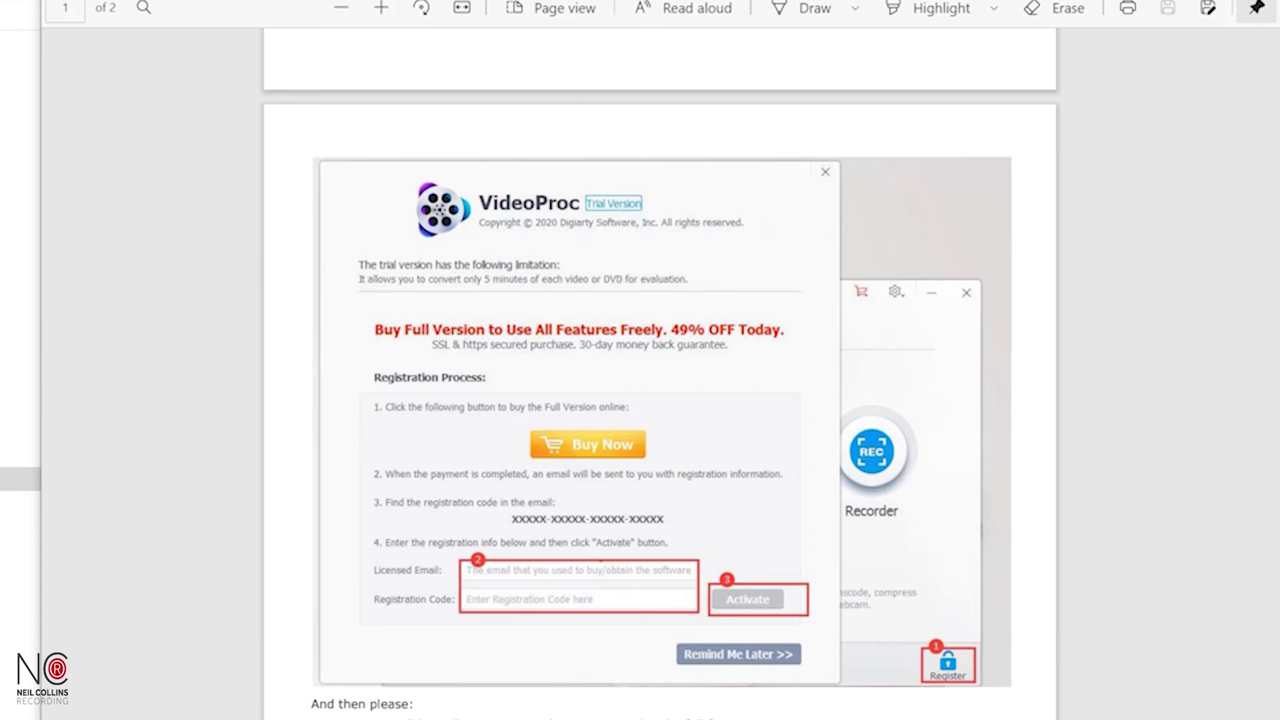
pyautogui.hotkey('alt', 'Tab')
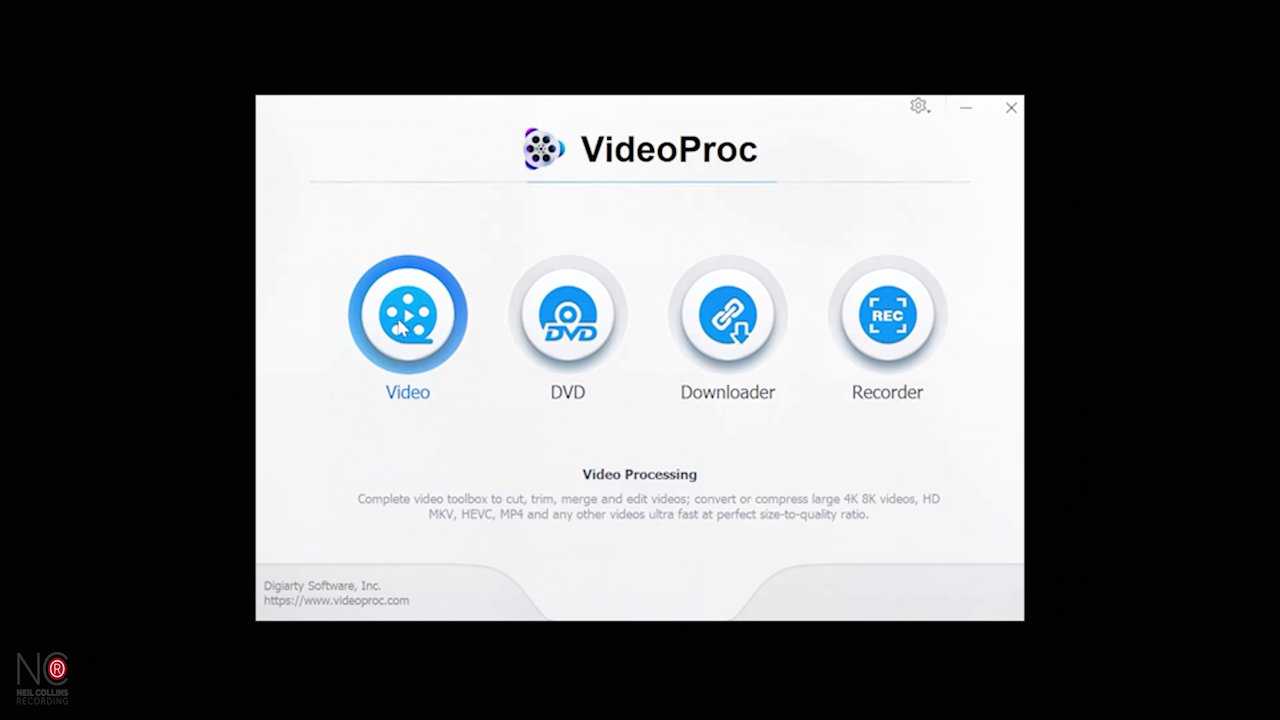
# Load DJI_0001.MOV from the Worthing Beach Drone Jan 2020 folder into the Video workspace
pyautogui.click(400, 328)
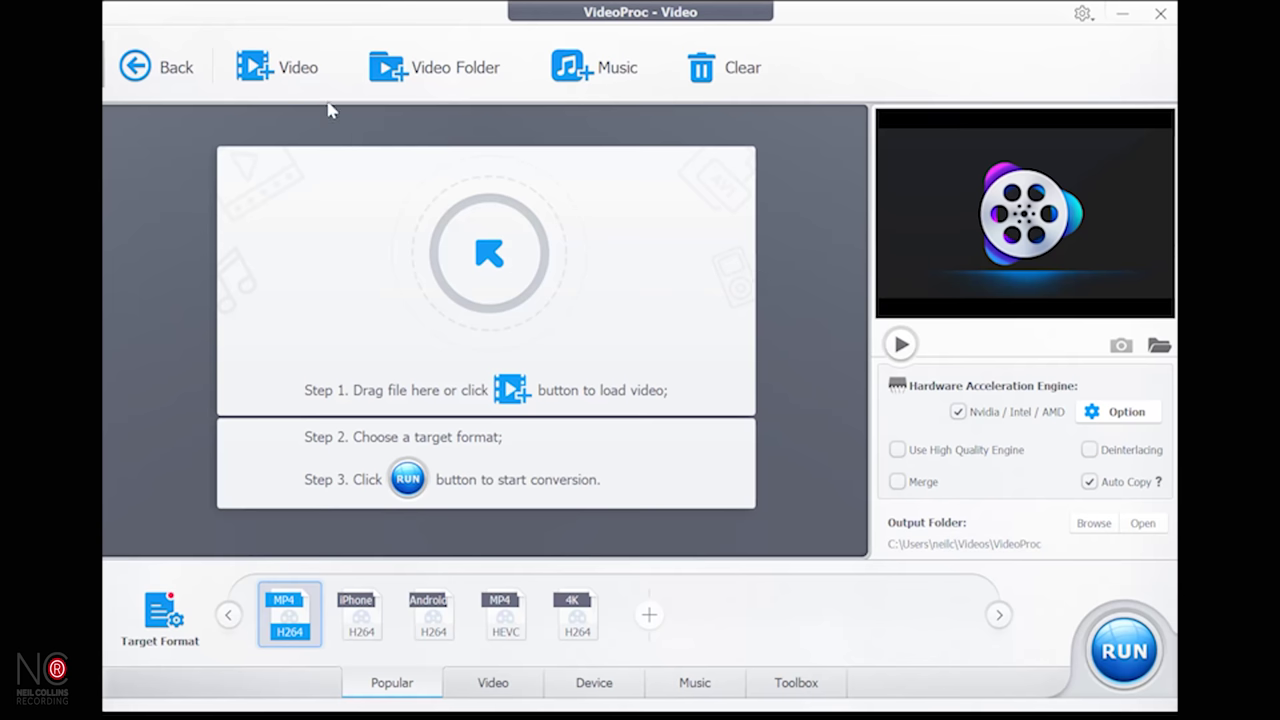
pyautogui.click(299, 55)
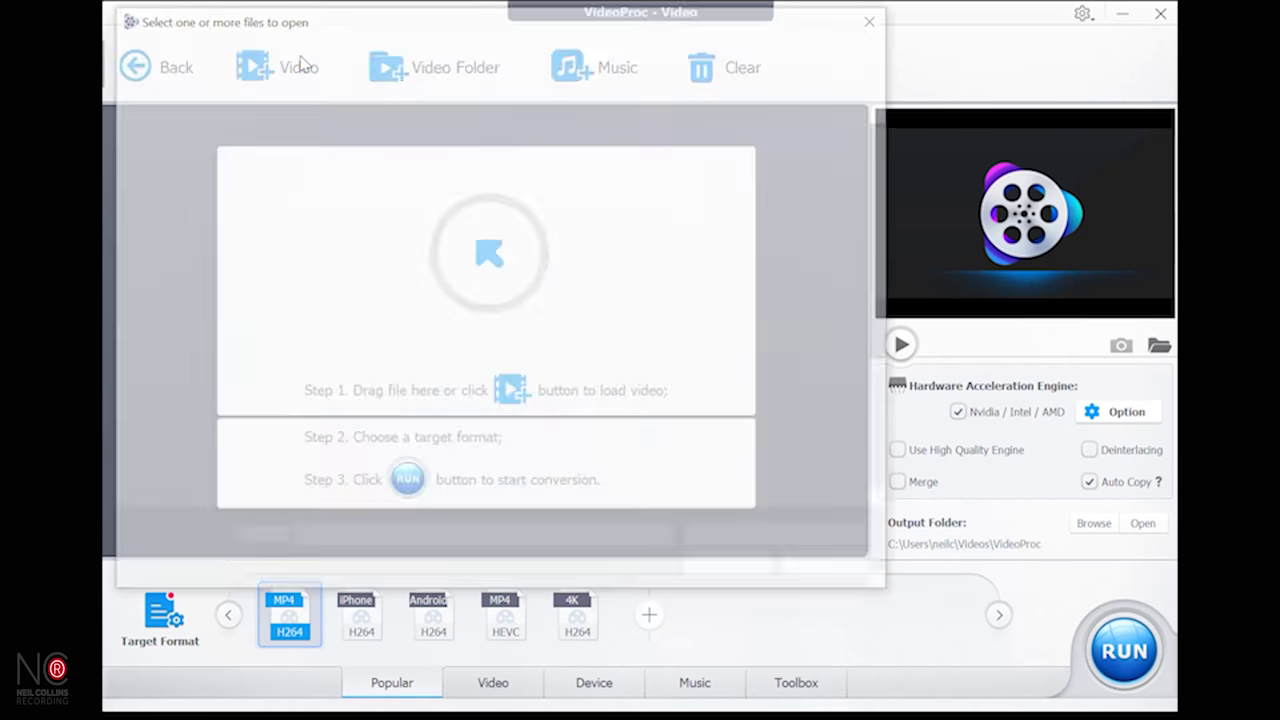
pyautogui.scroll(-3, 617, 432)
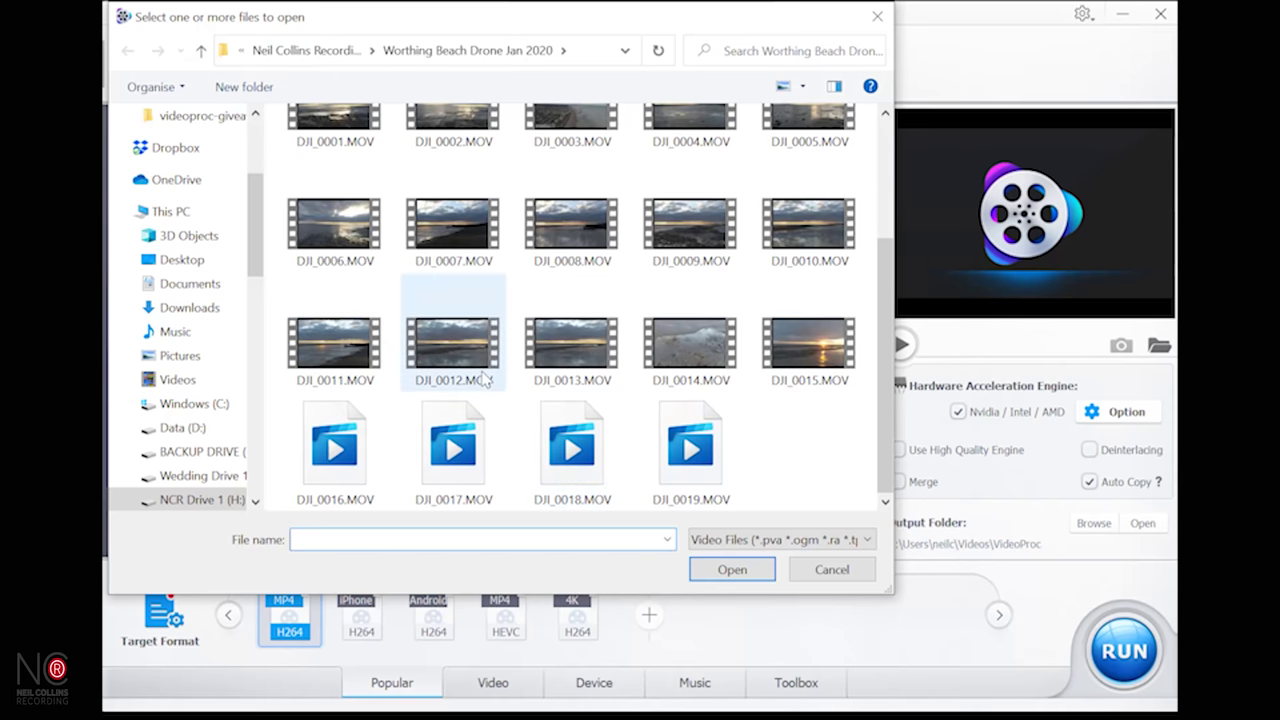
pyautogui.scroll(3, 457, 380)
pyautogui.click(335, 318)
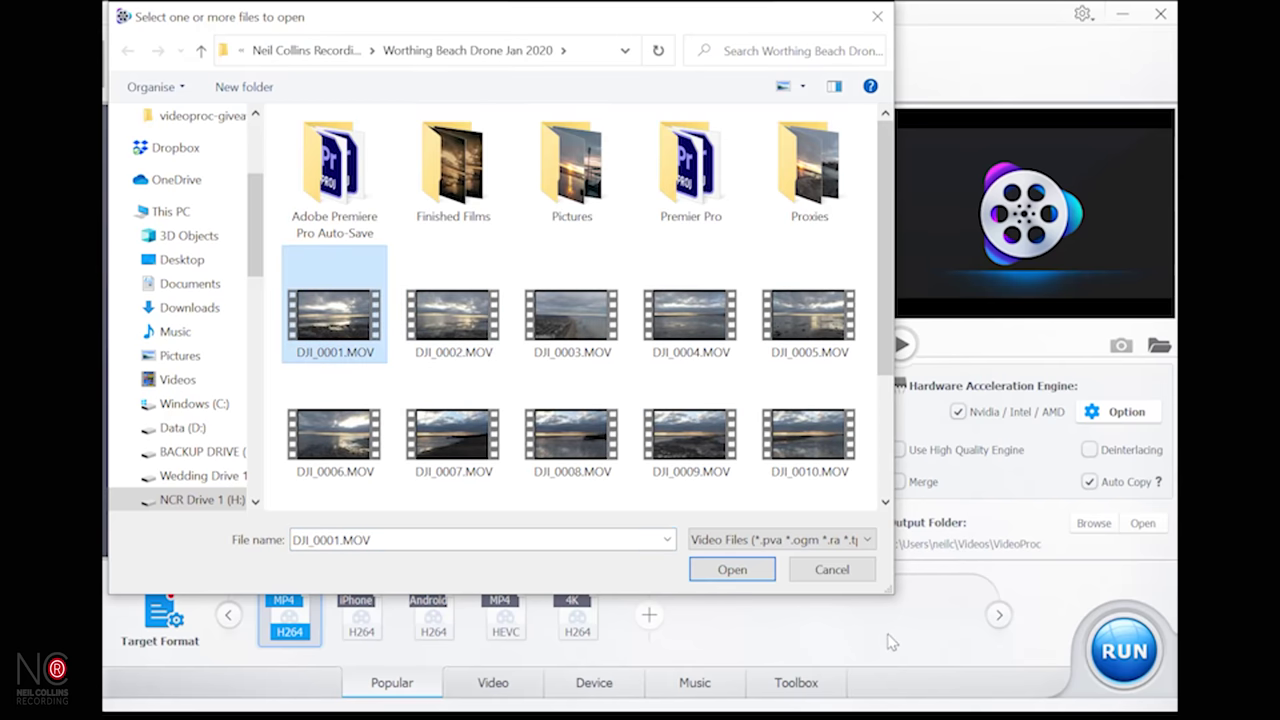
pyautogui.click(713, 572)
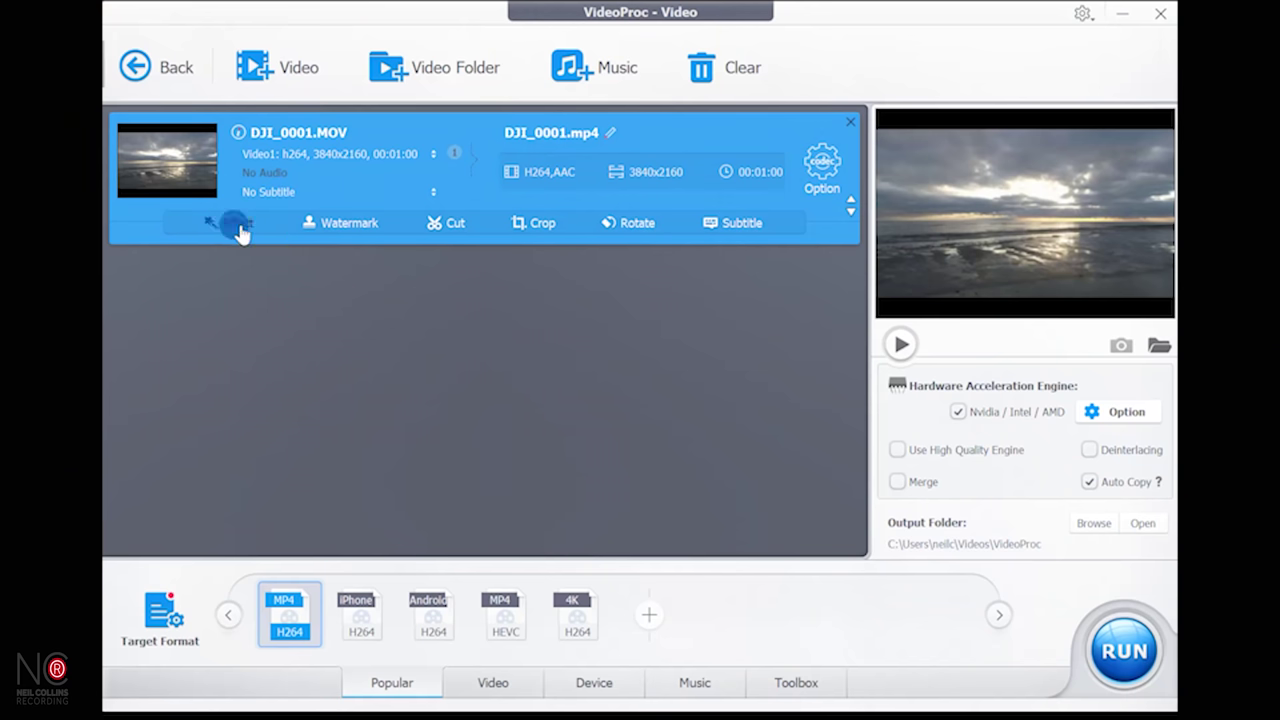
# Try rotations and a vertical flip, then settle on a horizontal flip for the clip
pyautogui.click(238, 224)
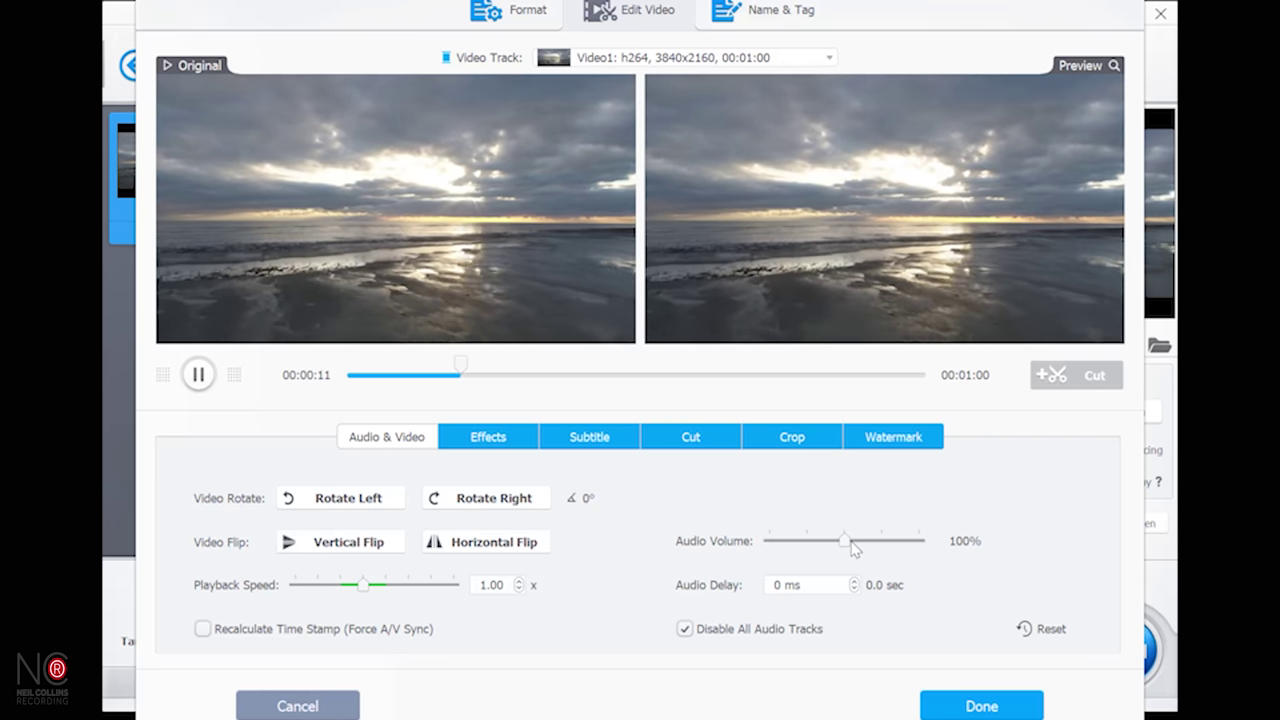
pyautogui.moveTo(848, 545)
pyautogui.mouseDown()
pyautogui.moveTo(770, 542)
pyautogui.moveTo(919, 541)
pyautogui.moveTo(840, 540)
pyautogui.mouseUp()
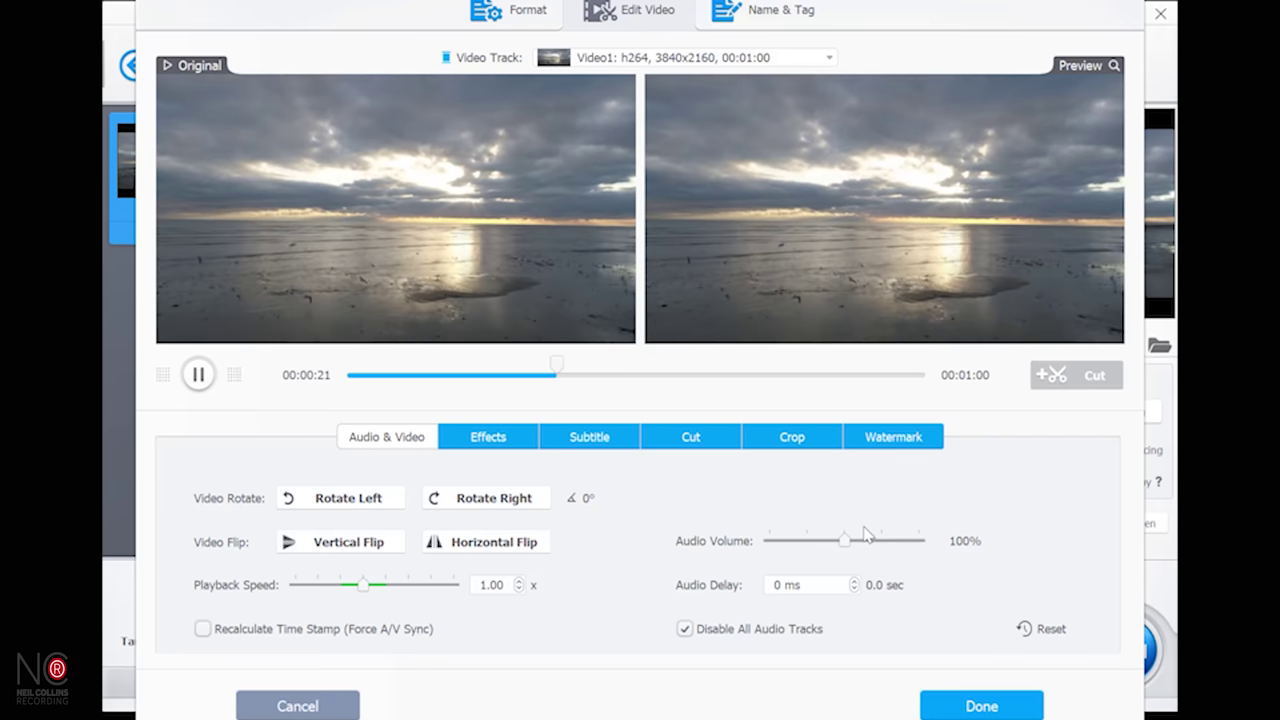
pyautogui.click(357, 498)
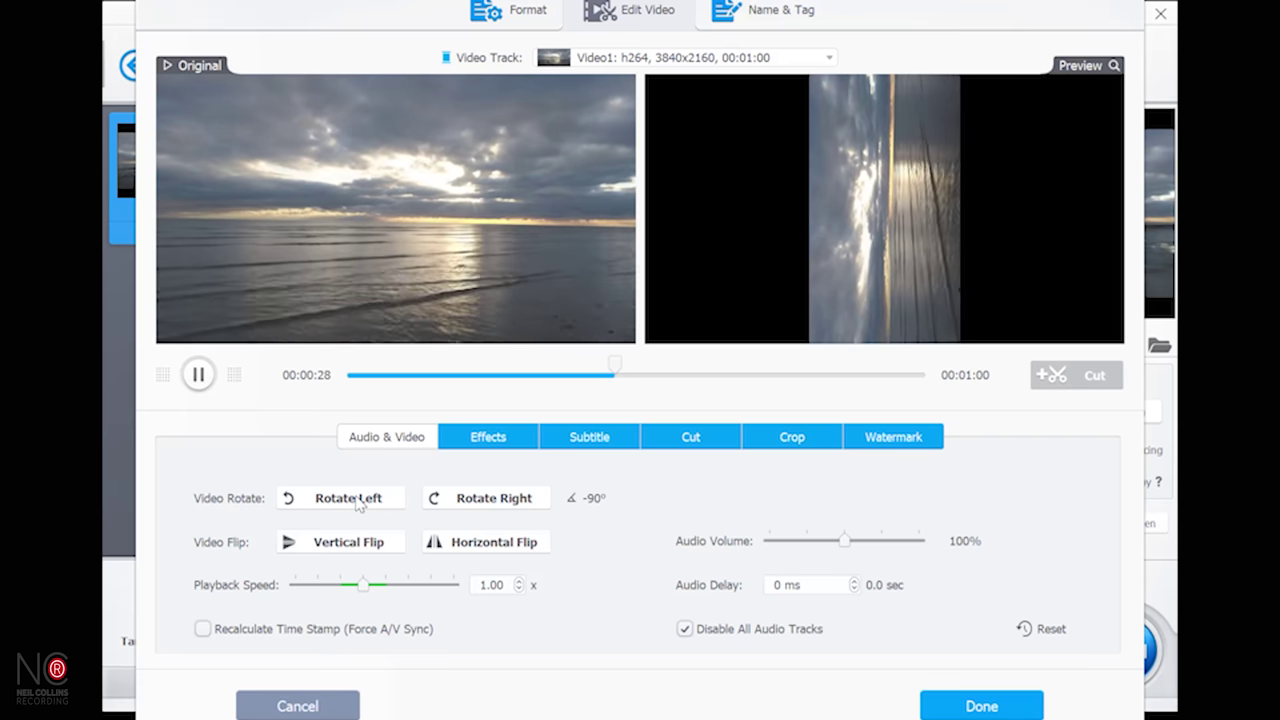
pyautogui.click(357, 498)
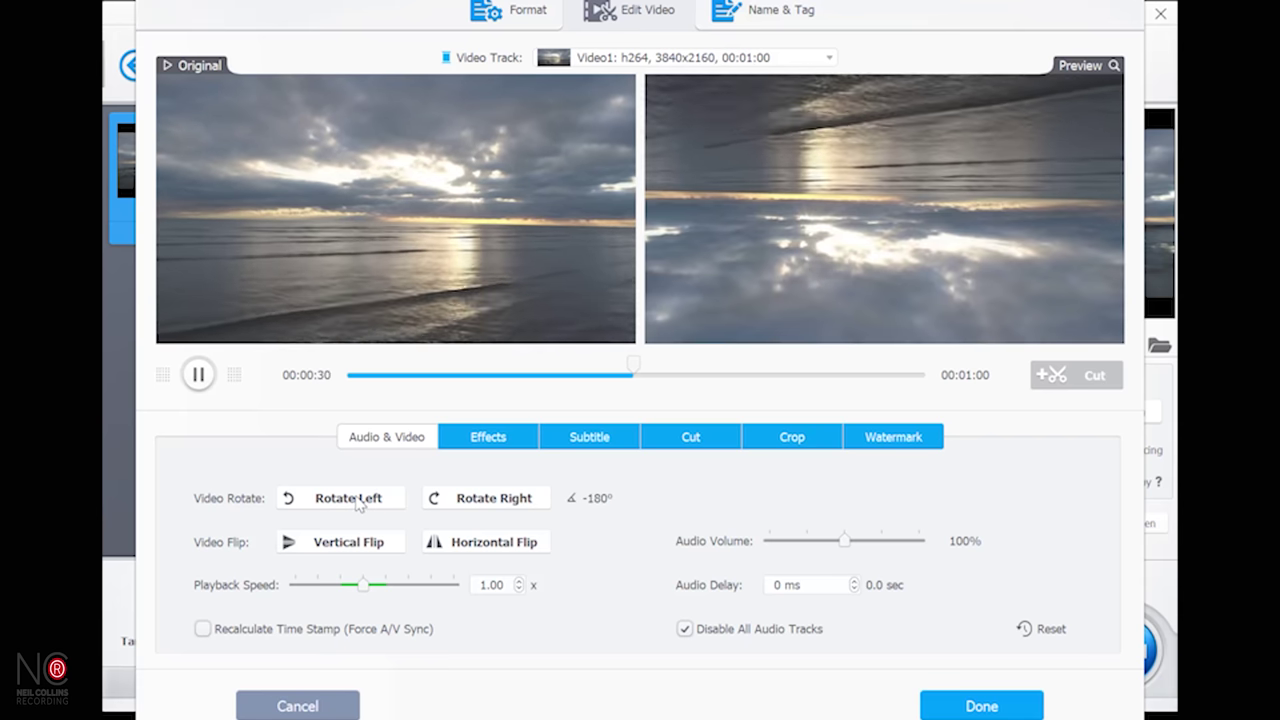
pyautogui.click(357, 498)
pyautogui.click(357, 498)
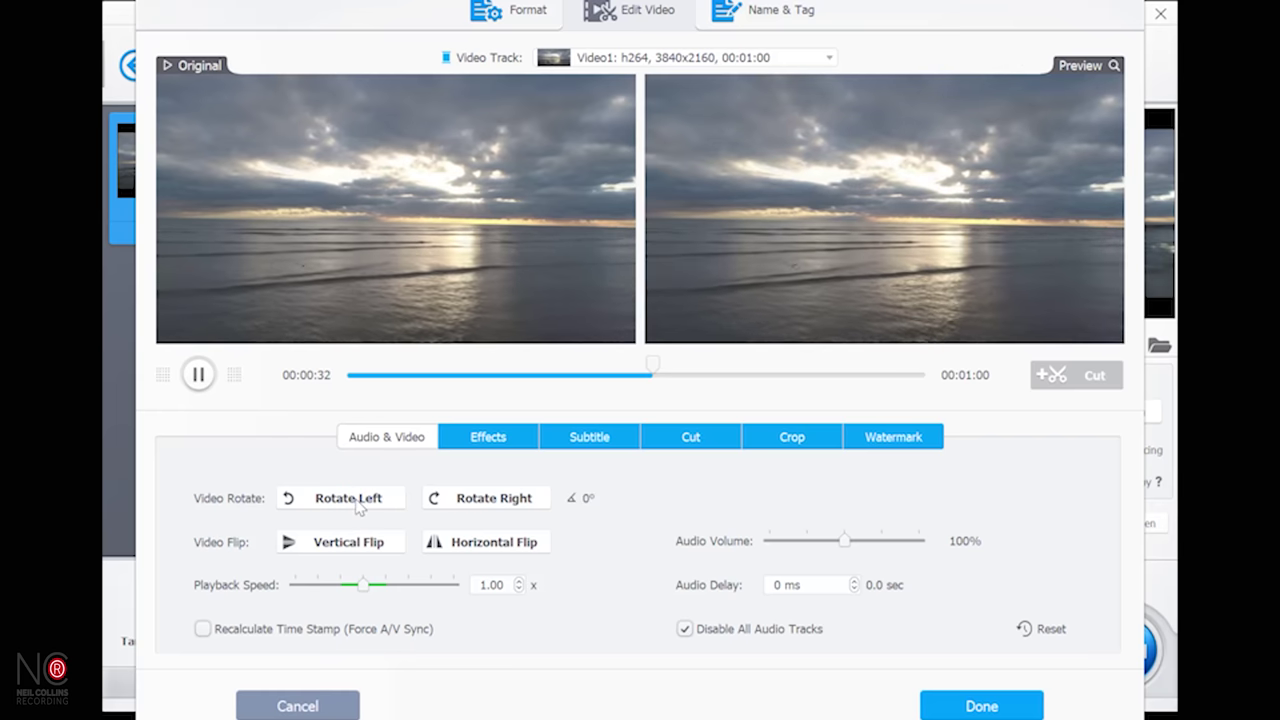
pyautogui.click(354, 550)
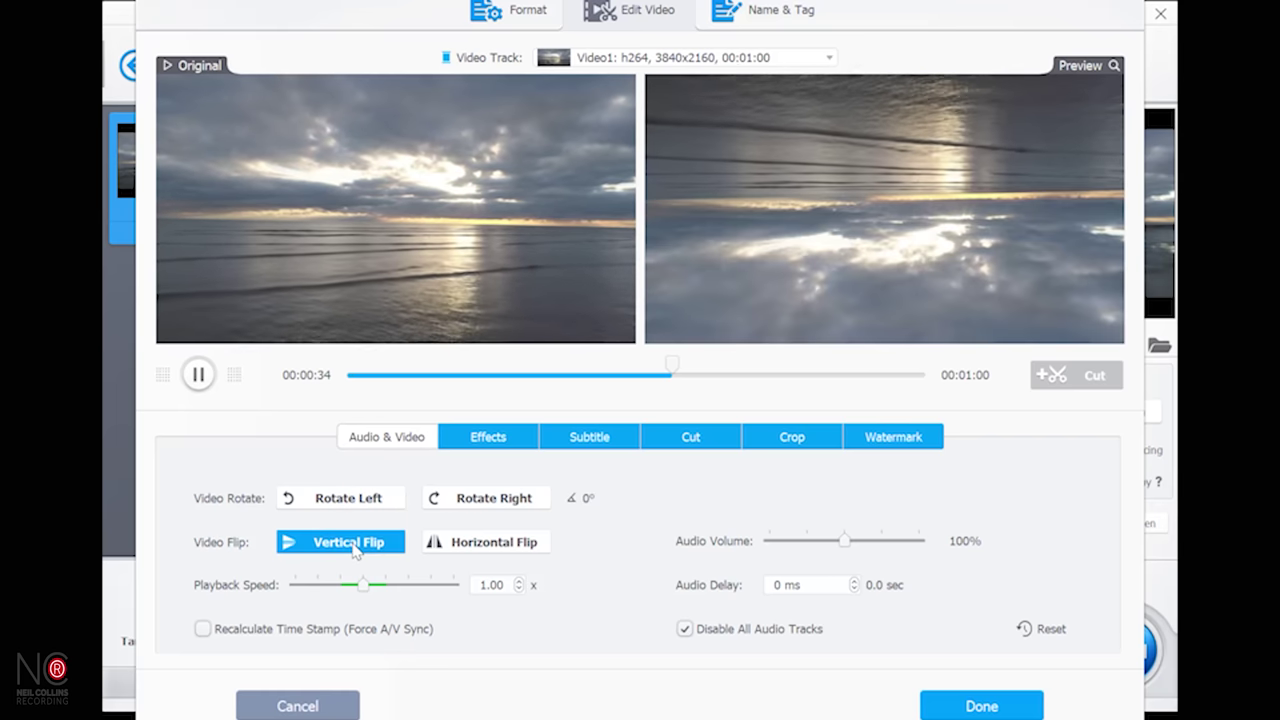
pyautogui.click(352, 548)
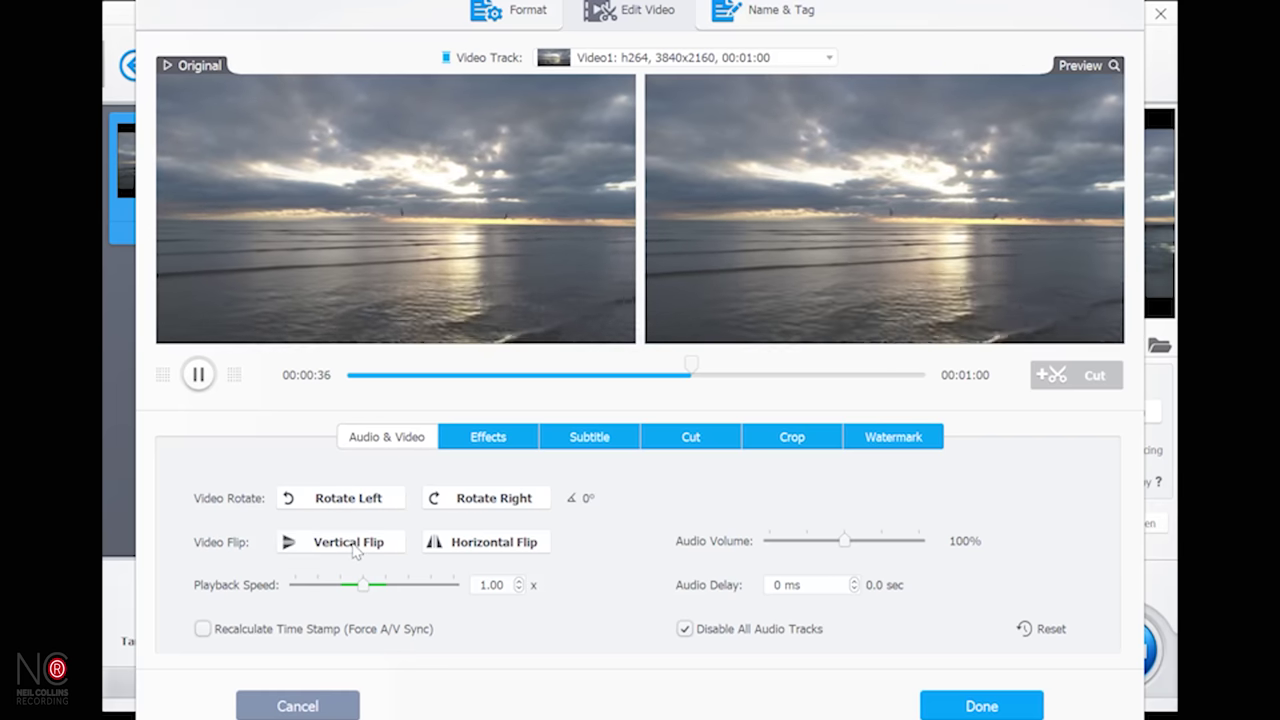
pyautogui.click(478, 548)
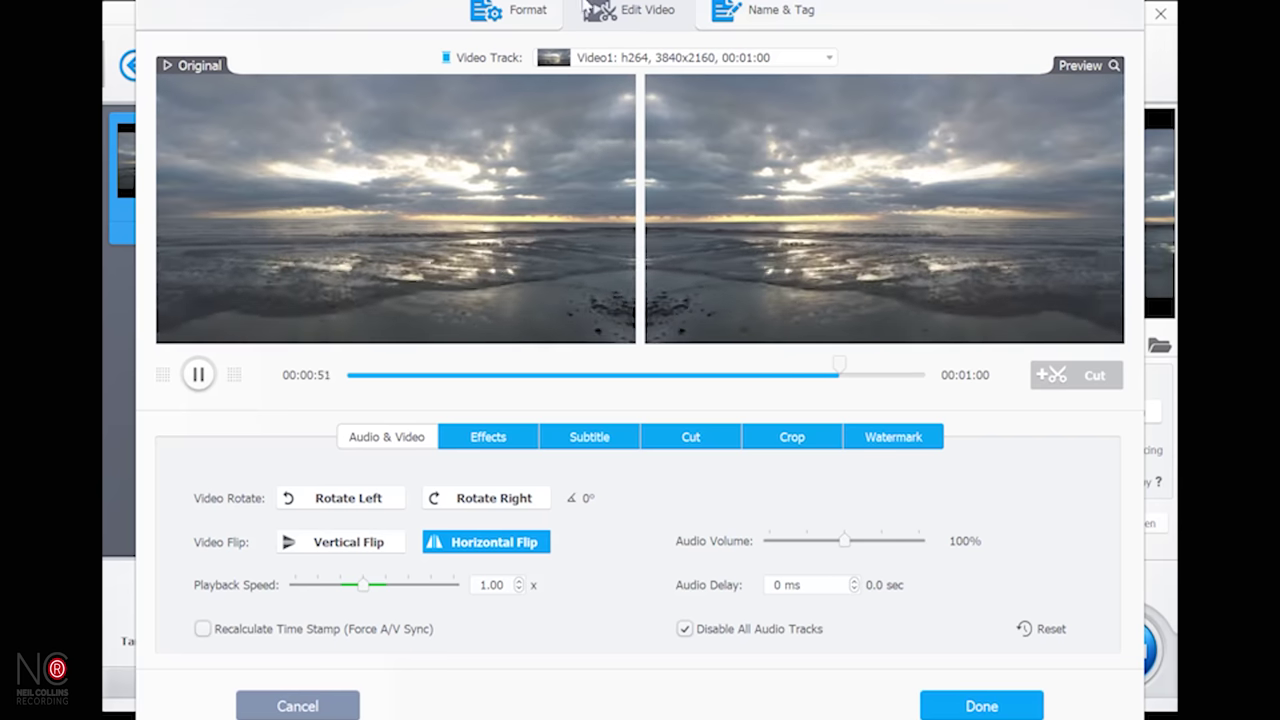
# Confirm the H264 3840x2160 output format and accept the edits
pyautogui.click(500, 14)
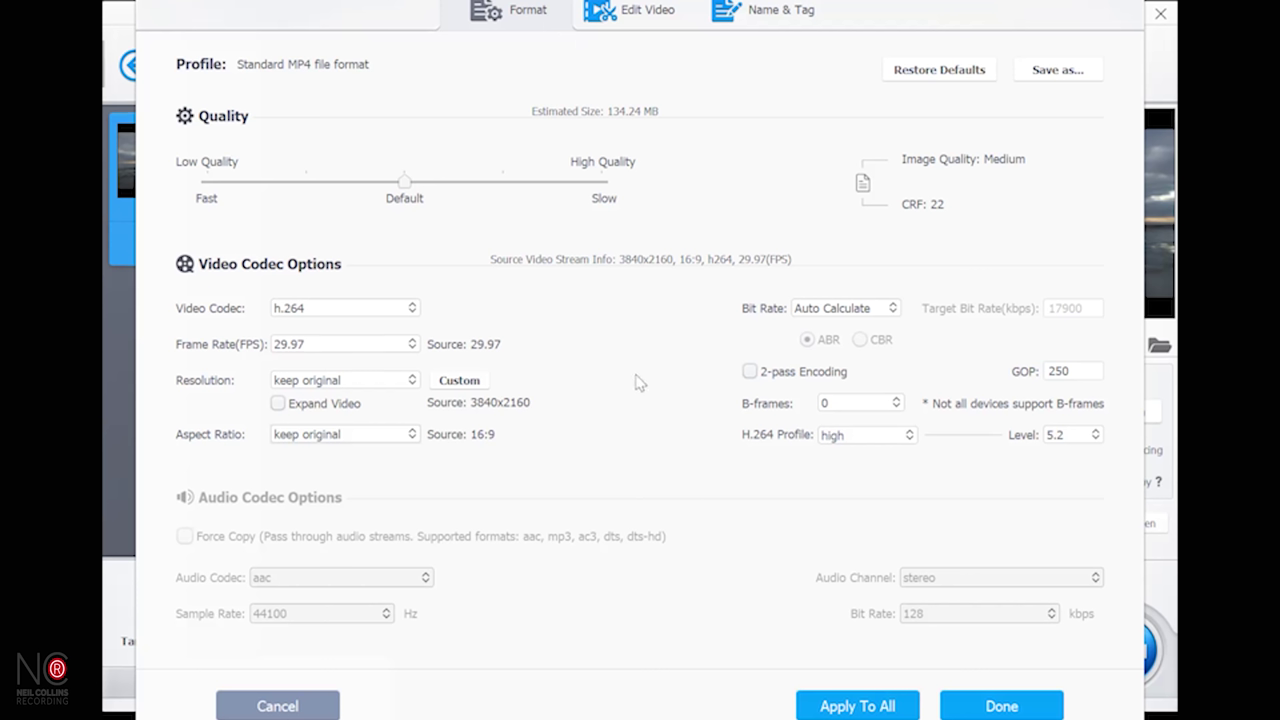
pyautogui.click(1015, 706)
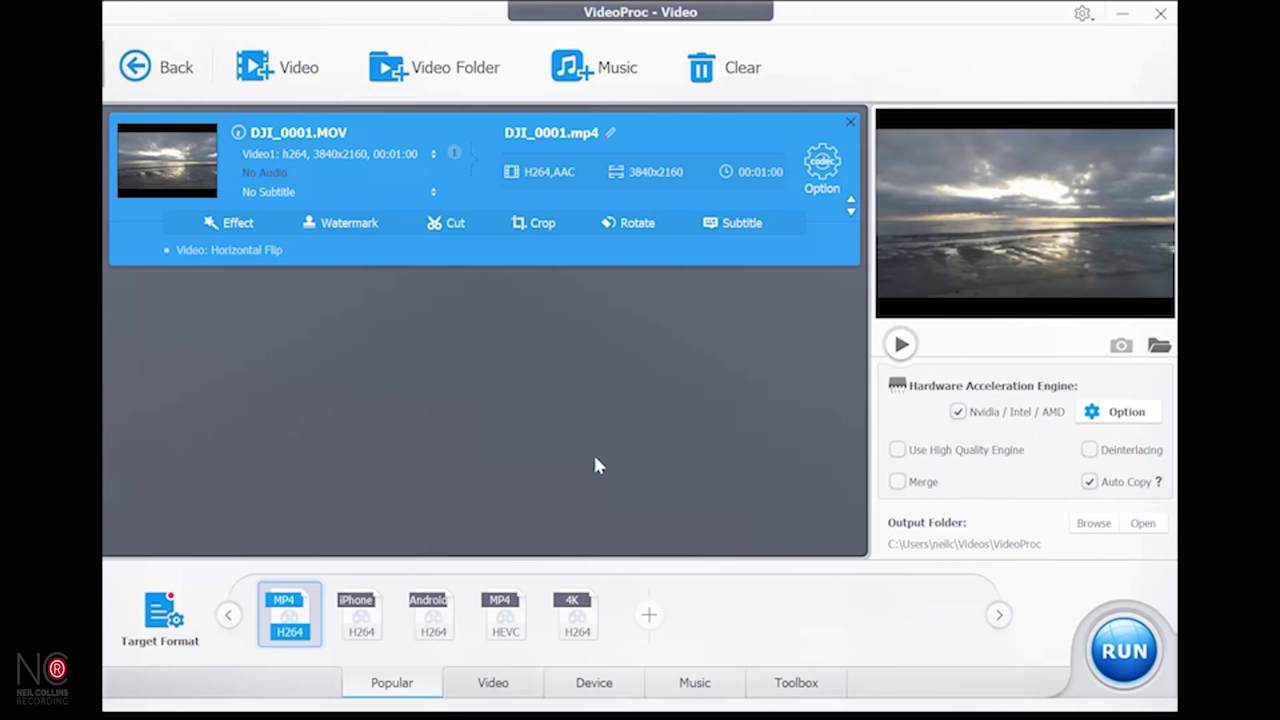
pyautogui.click(238, 220)
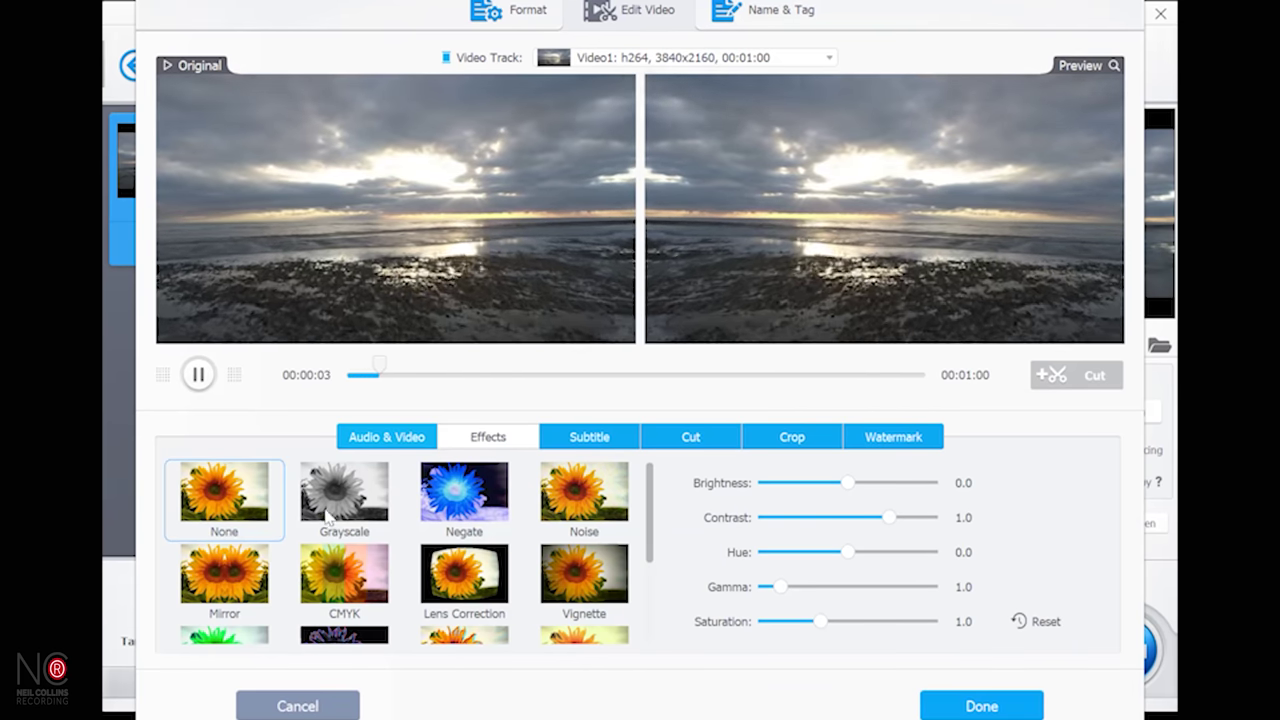
# Preview the Grayscale, Negate, Vintage, CMYK and Tinted effects on the clip
pyautogui.click(368, 525)
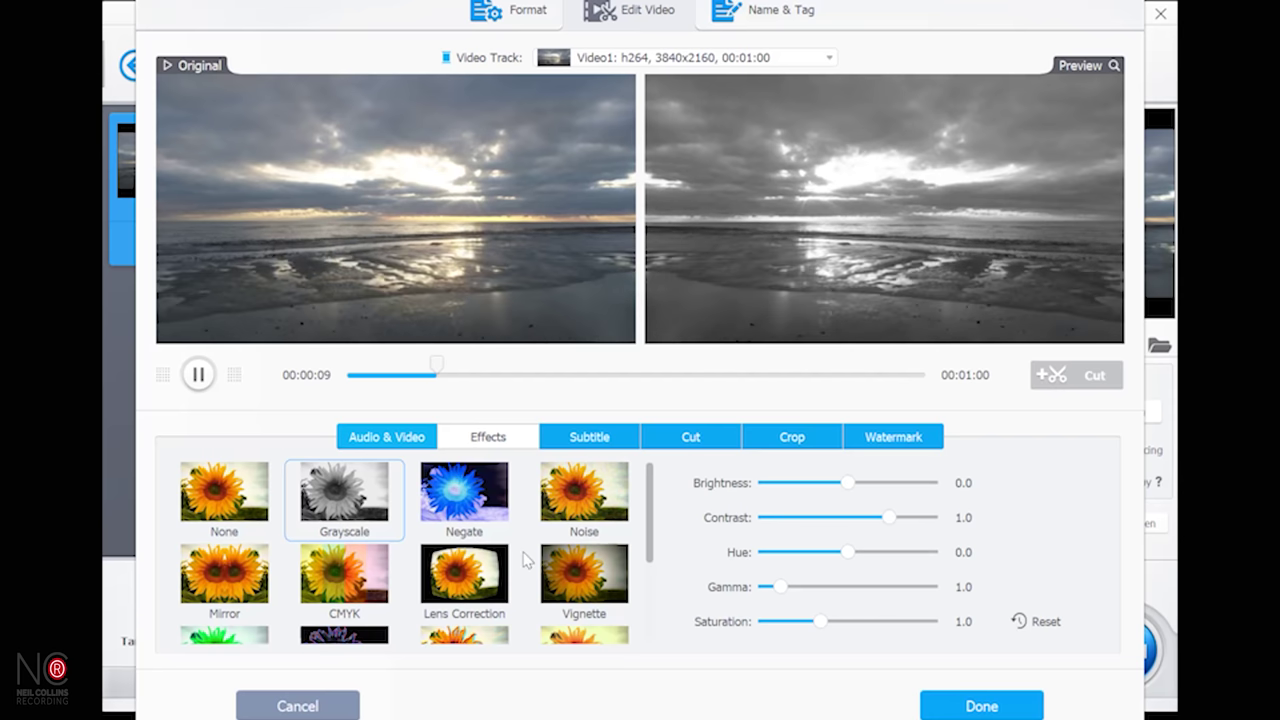
pyautogui.click(474, 517)
pyautogui.scroll(-2, 460, 530)
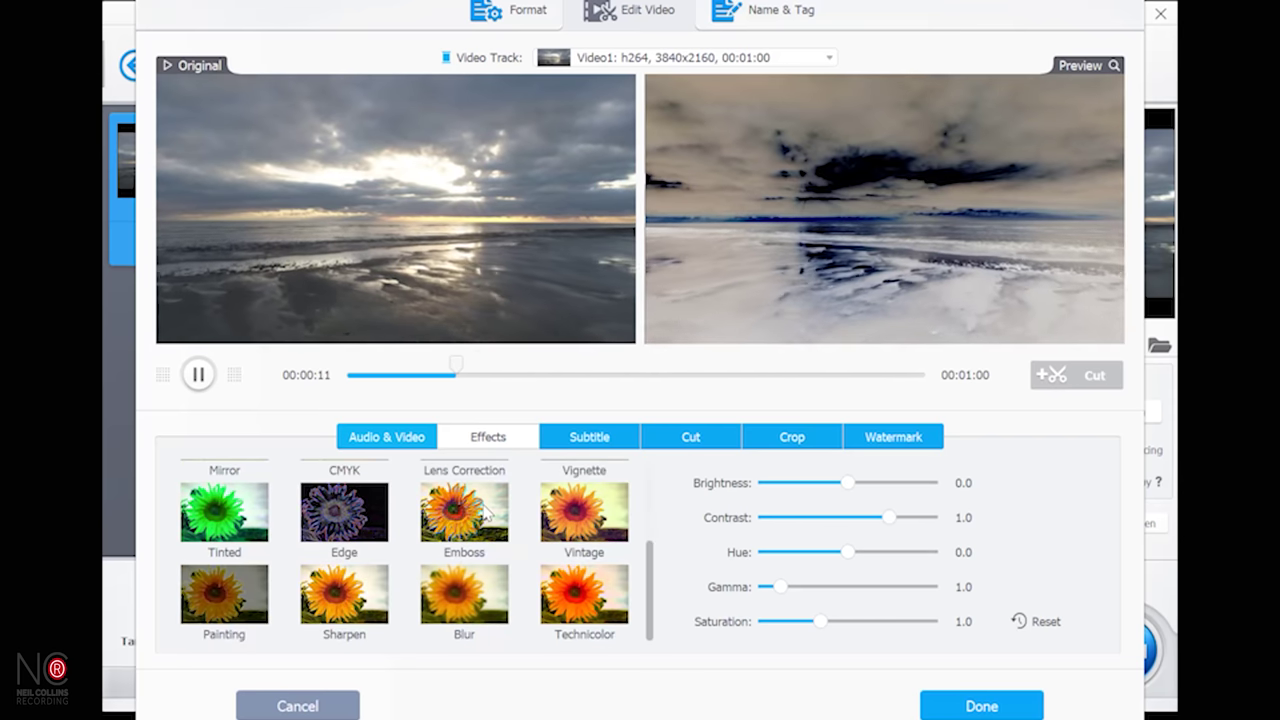
pyautogui.click(548, 528)
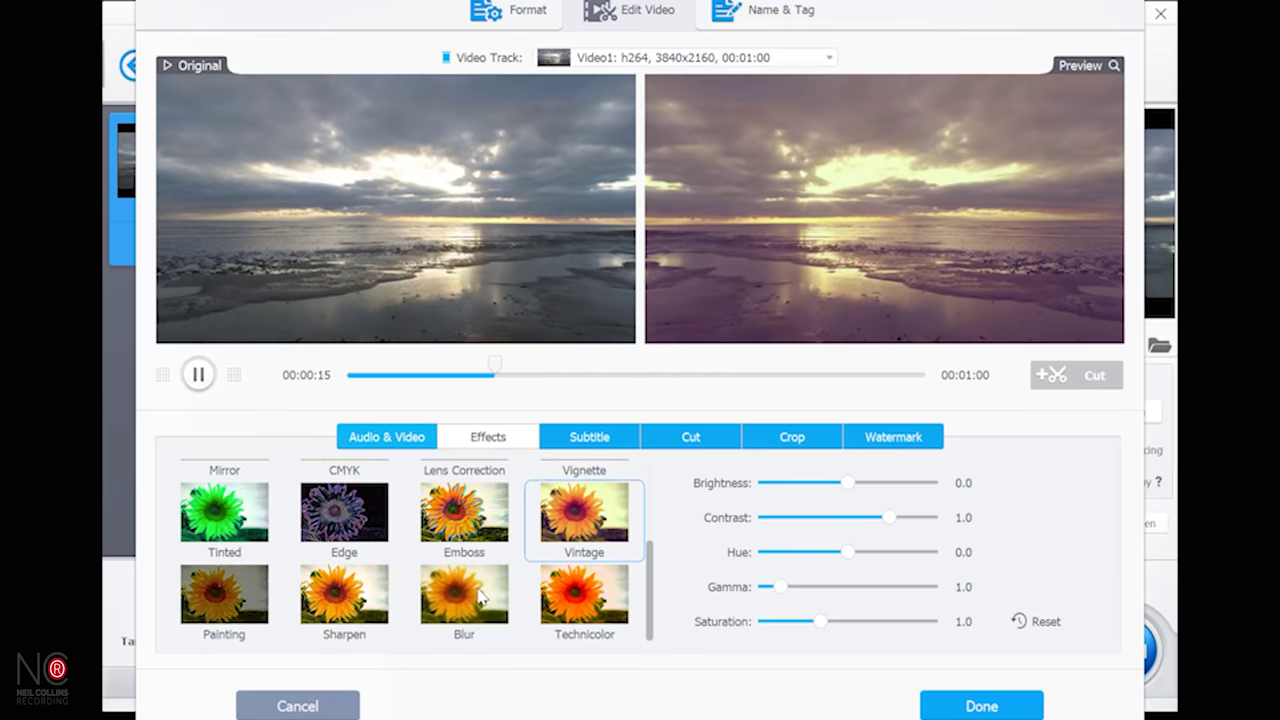
pyautogui.scroll(2, 480, 597)
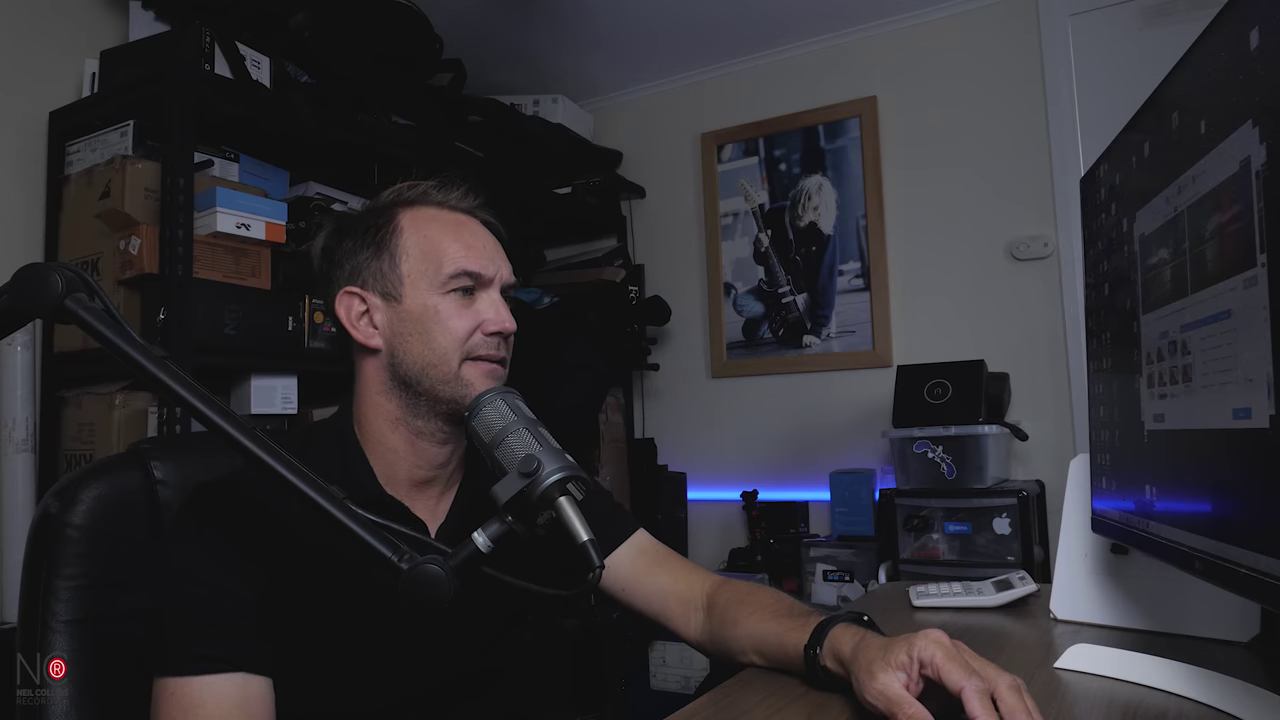
pyautogui.click(290, 577)
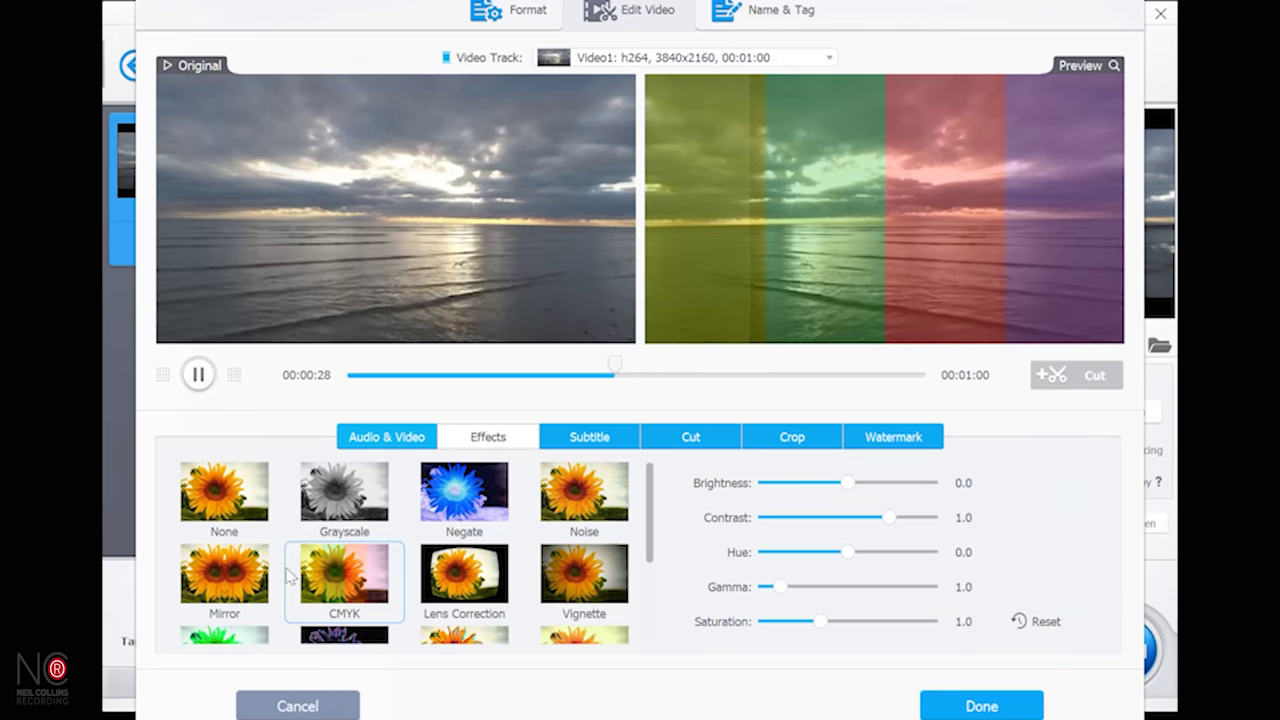
pyautogui.click(229, 634)
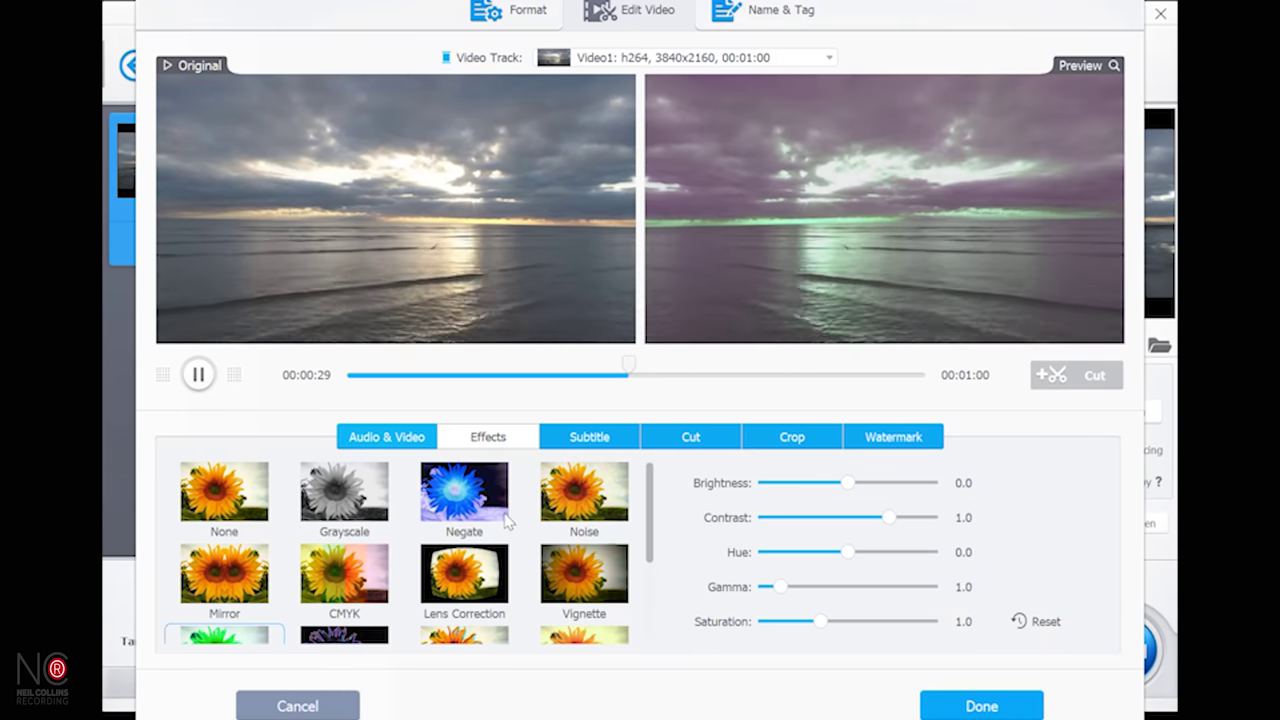
pyautogui.scroll(-3, 508, 520)
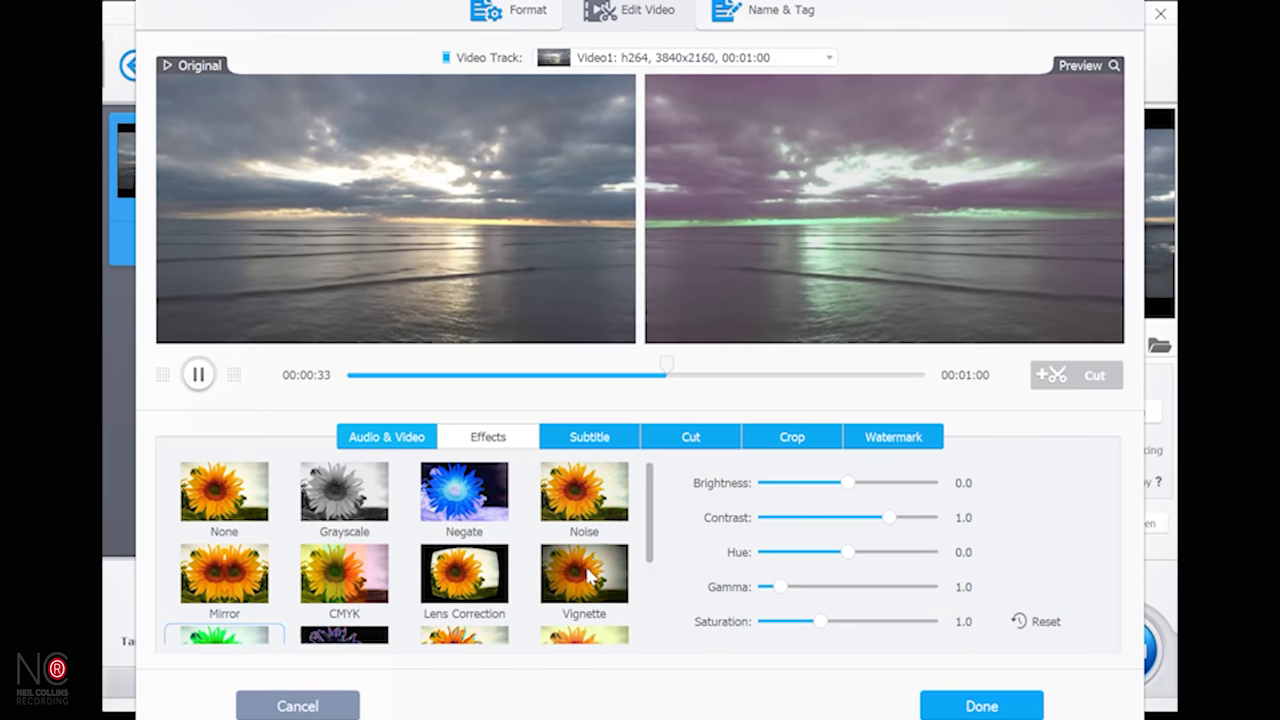
# Apply the Vignette effect and adjust the brightness and contrast sliders
pyautogui.click(590, 574)
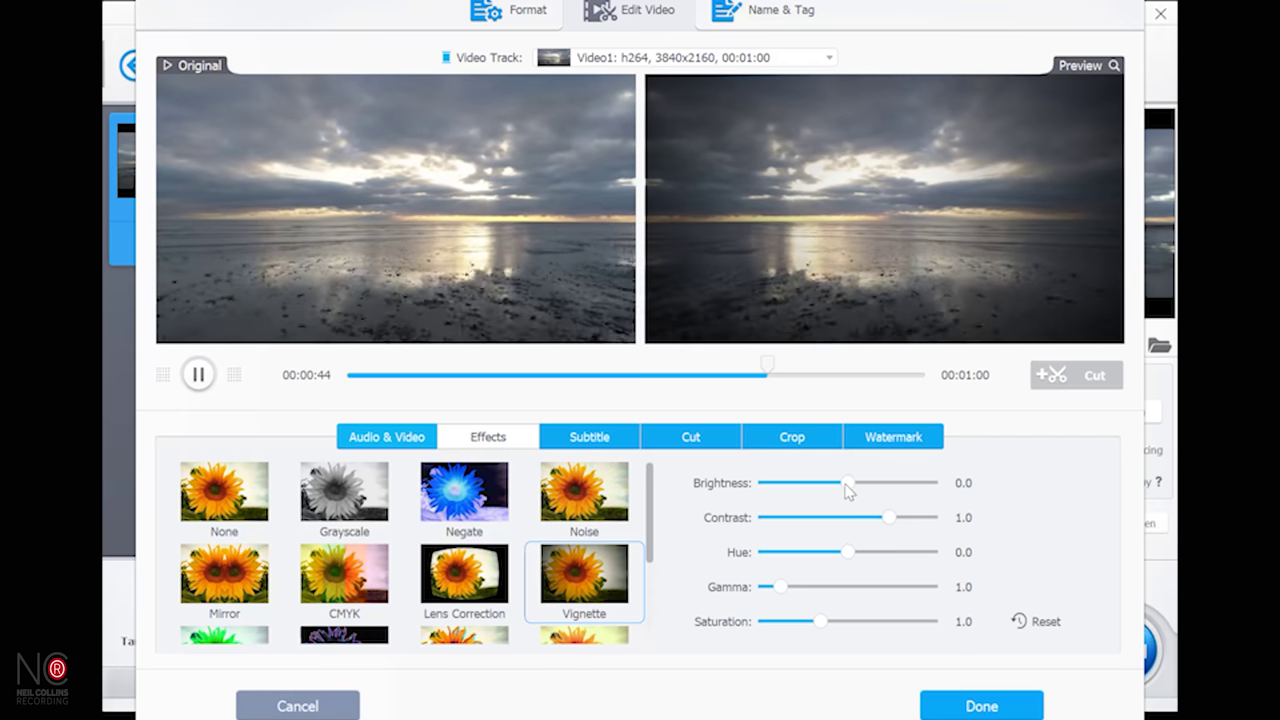
pyautogui.moveTo(848, 487); pyautogui.dragTo(842, 482)
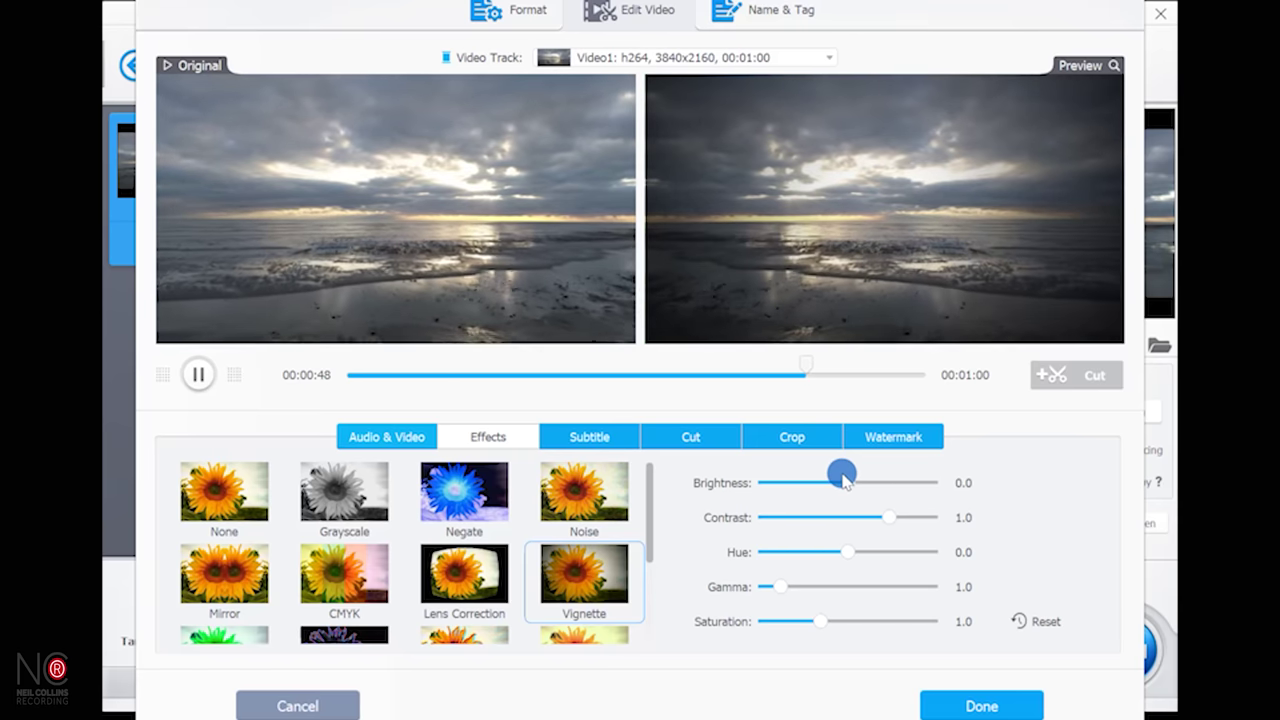
pyautogui.moveTo(888, 520)
pyautogui.mouseDown()
pyautogui.moveTo(856, 519)
pyautogui.moveTo(878, 516)
pyautogui.mouseUp()
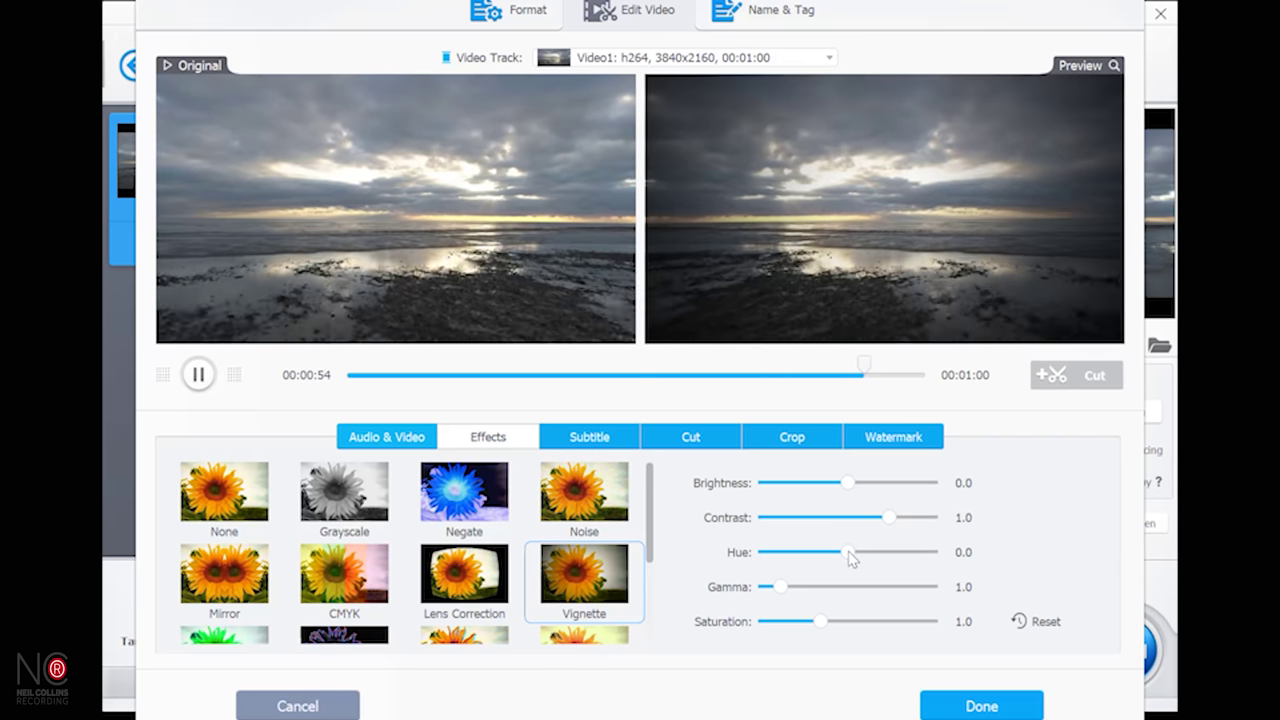
pyautogui.scroll(-3, 828, 588)
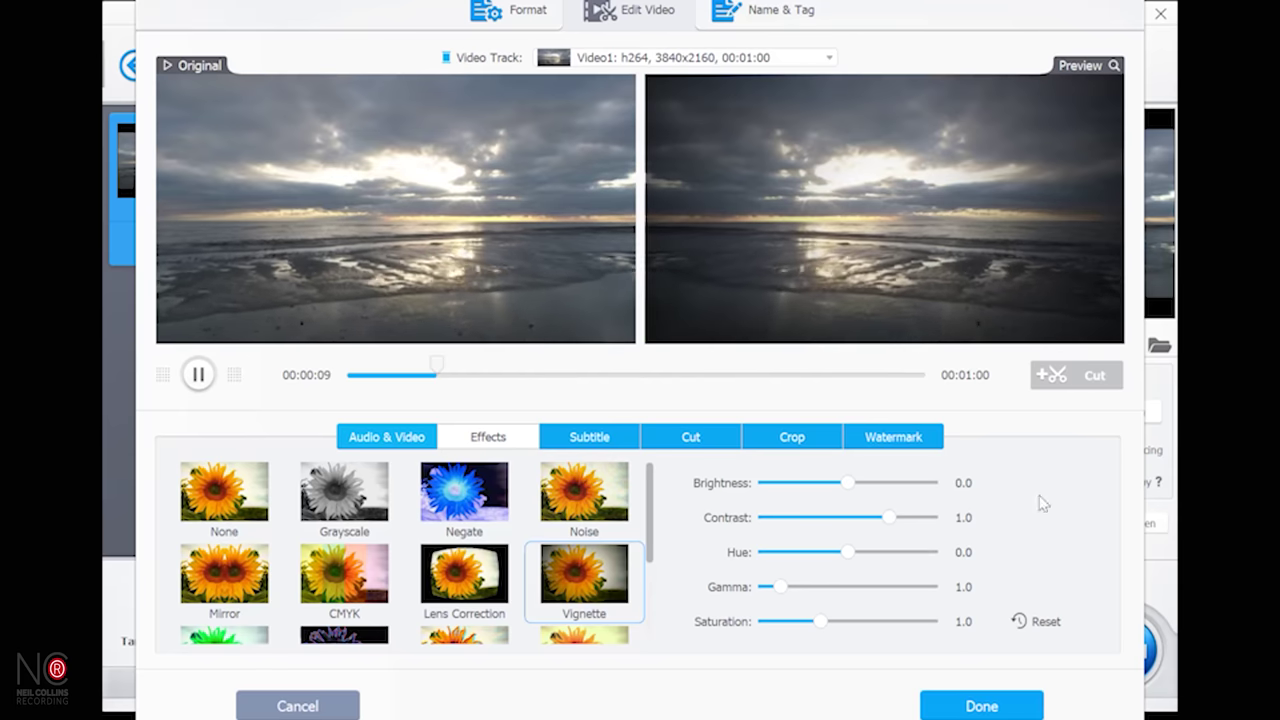
pyautogui.click(612, 440)
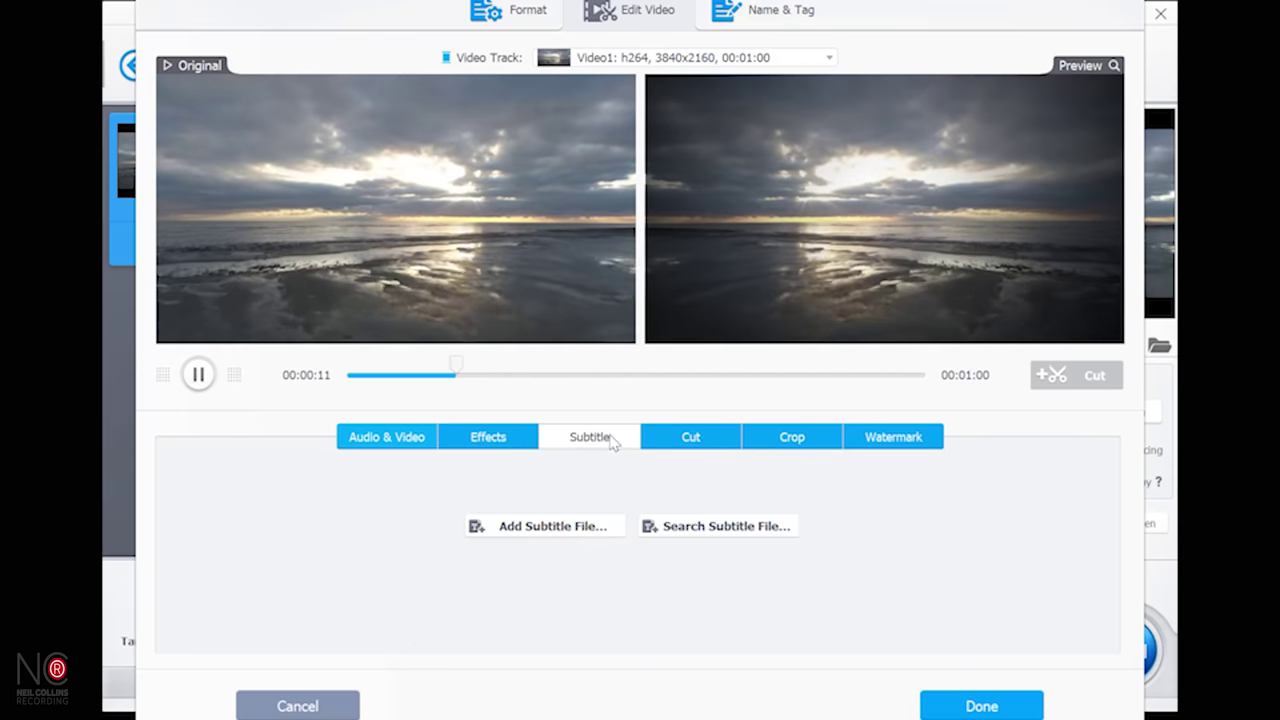
# Cut the clip down to 00:00:27–00:00:39, a 12-second section, and apply it
pyautogui.click(688, 444)
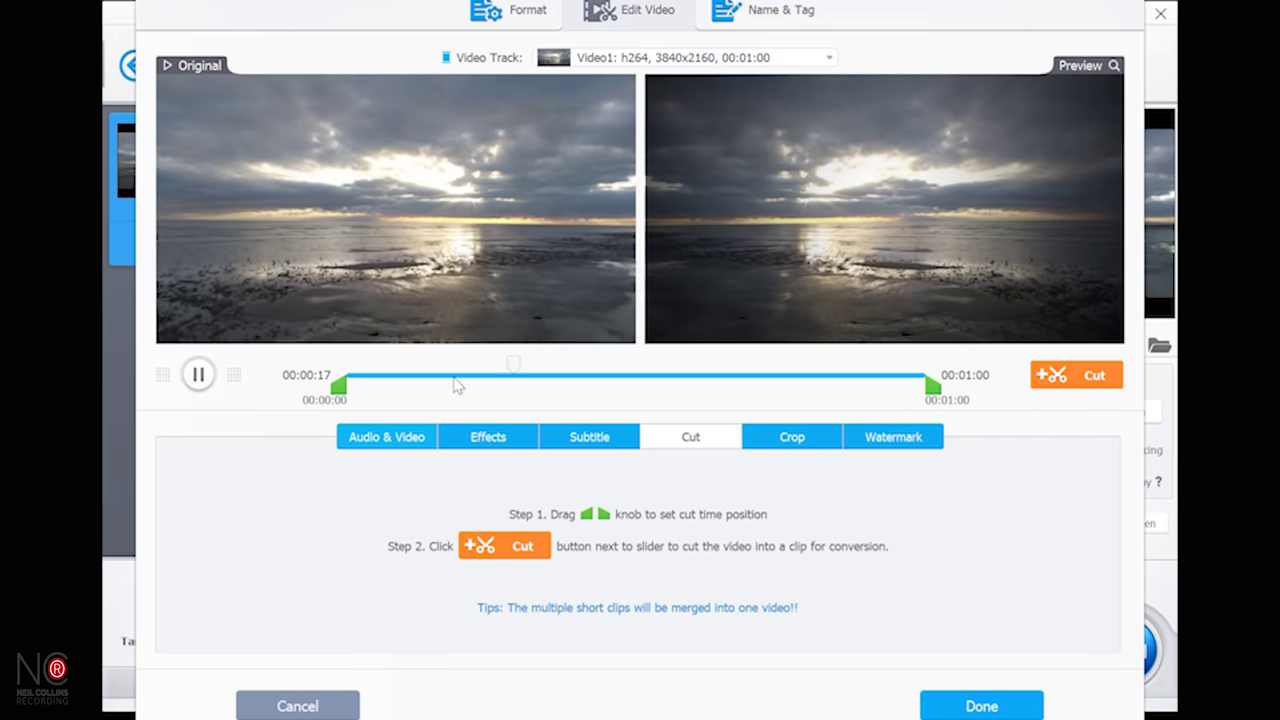
pyautogui.moveTo(350, 393); pyautogui.dragTo(530, 397)
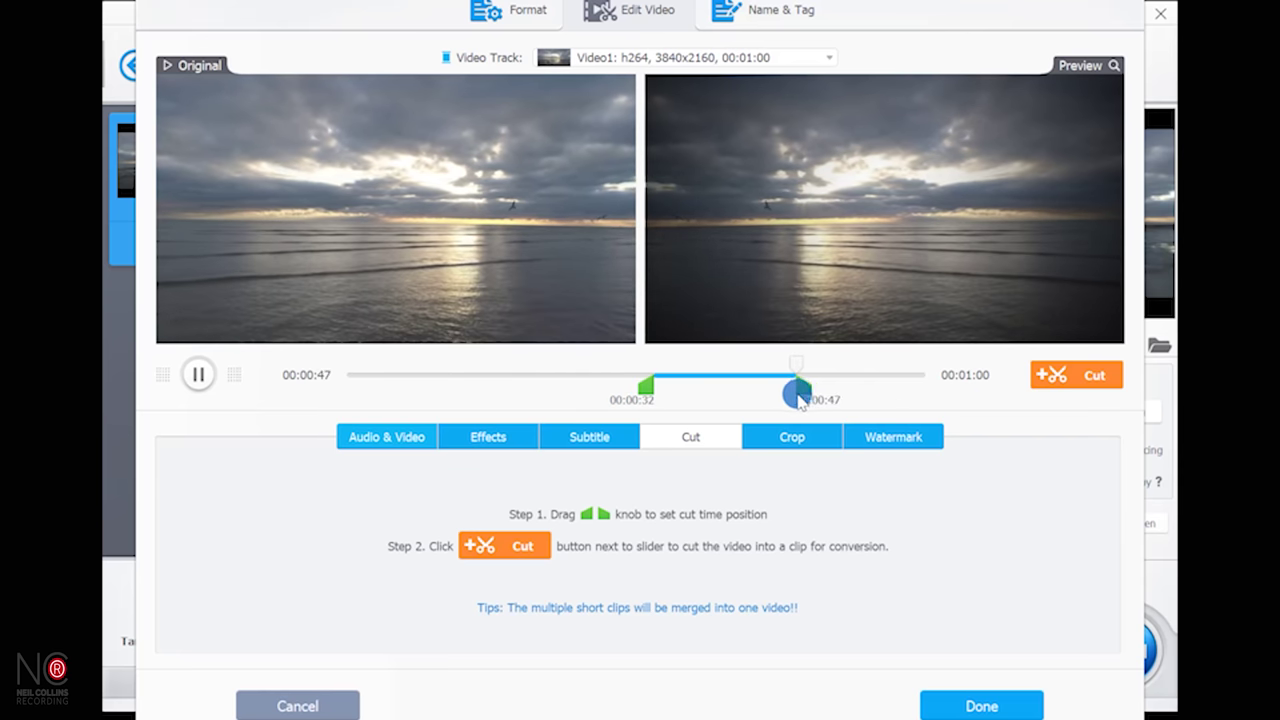
pyautogui.moveTo(780, 400); pyautogui.dragTo(781, 397)
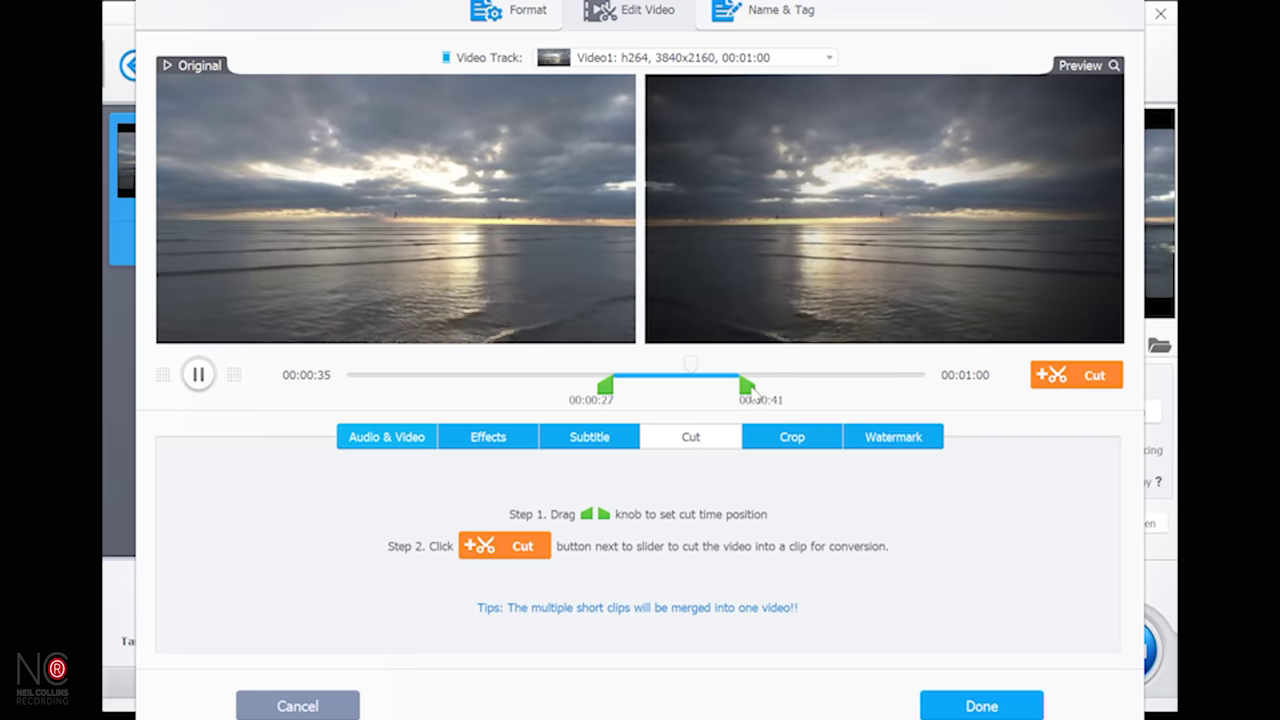
pyautogui.moveTo(744, 392); pyautogui.dragTo(730, 388)
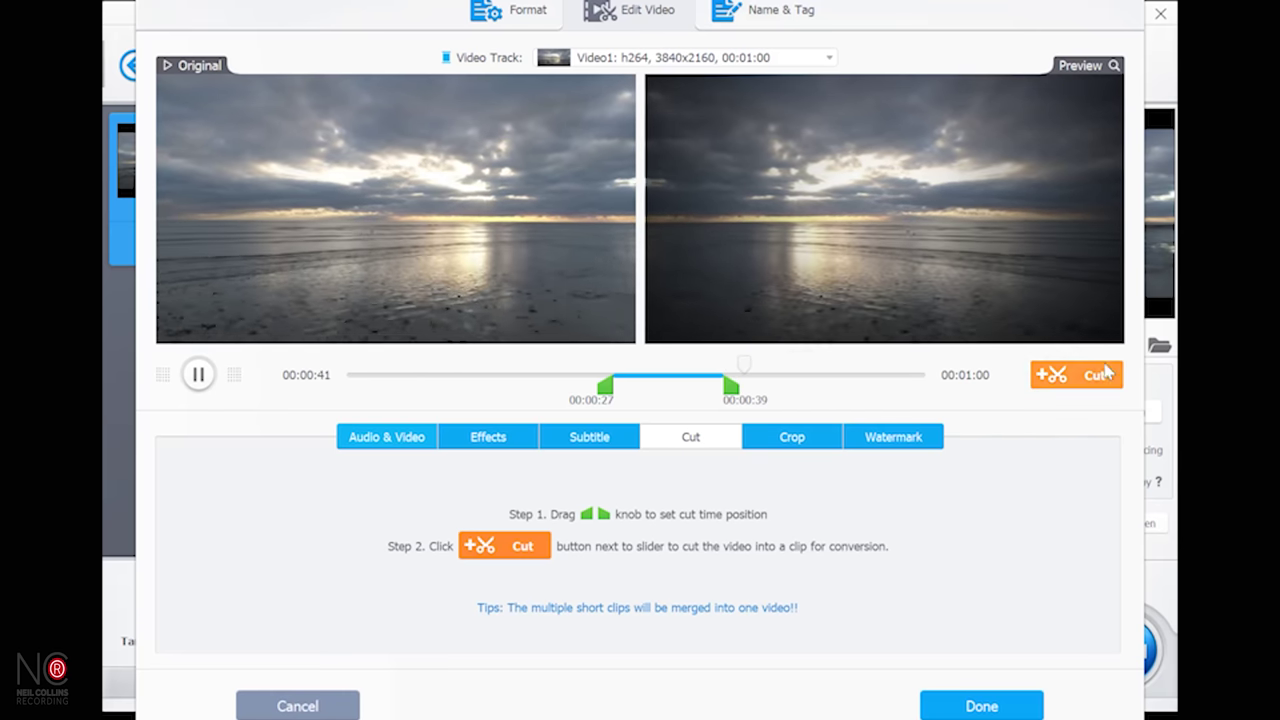
pyautogui.click(506, 545)
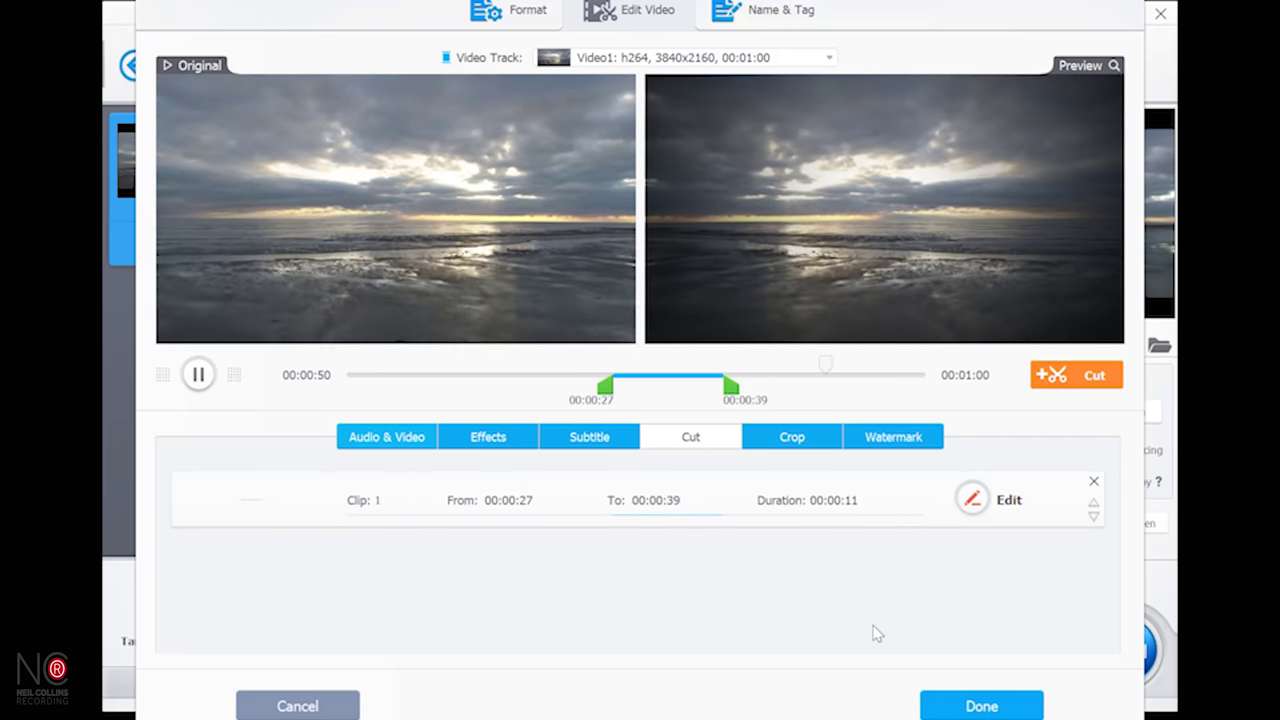
pyautogui.click(1003, 708)
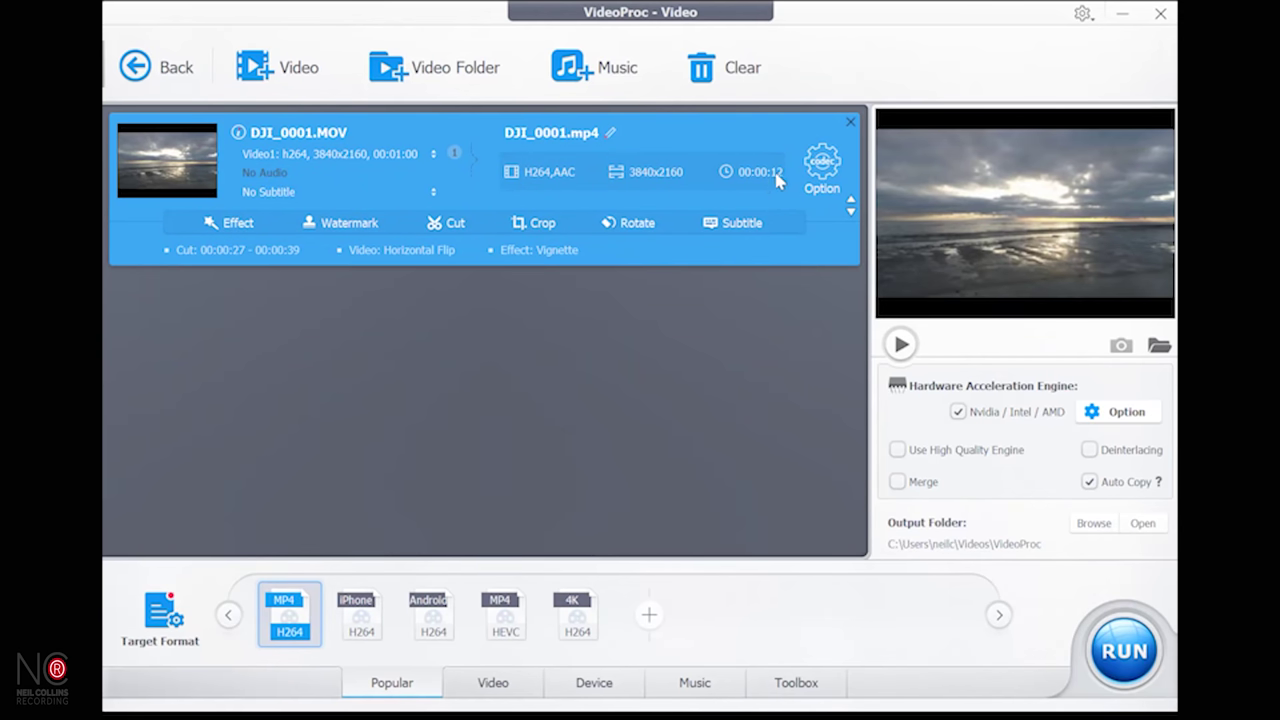
# Enable crop and frame a 2596x1594 area around the horizon (Left 501, Top 293)
pyautogui.click(540, 223)
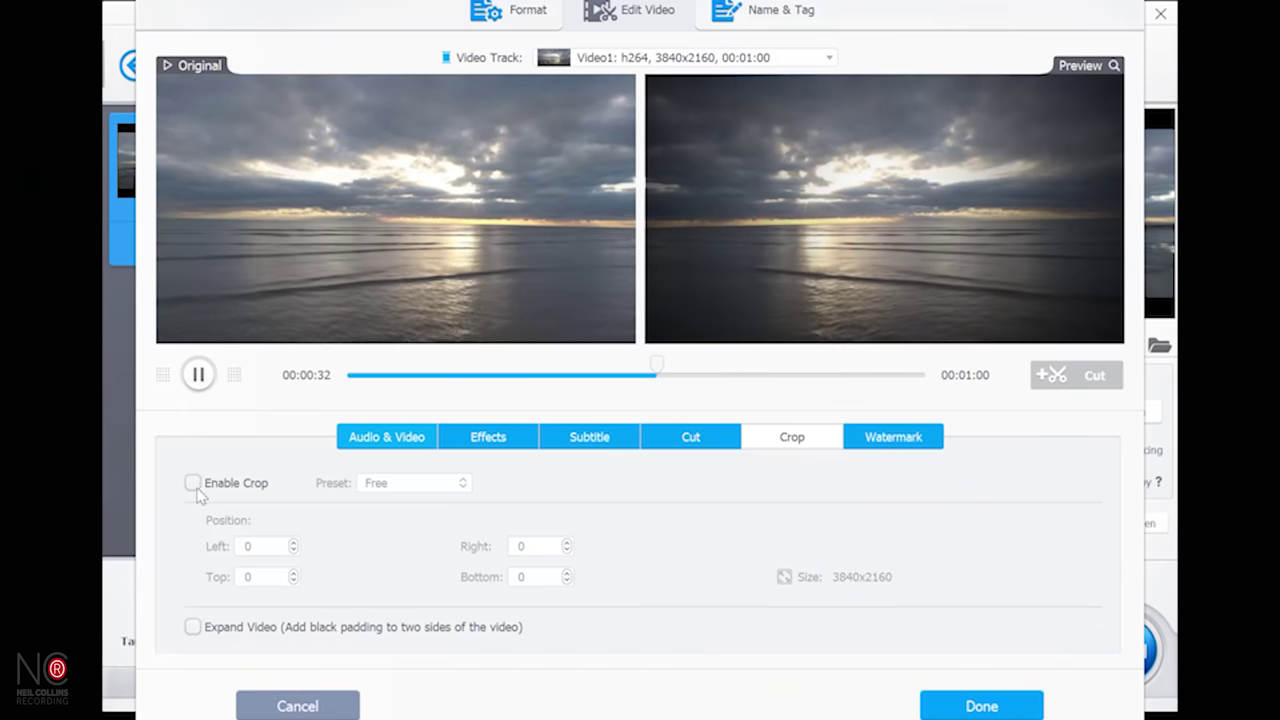
pyautogui.click(193, 484)
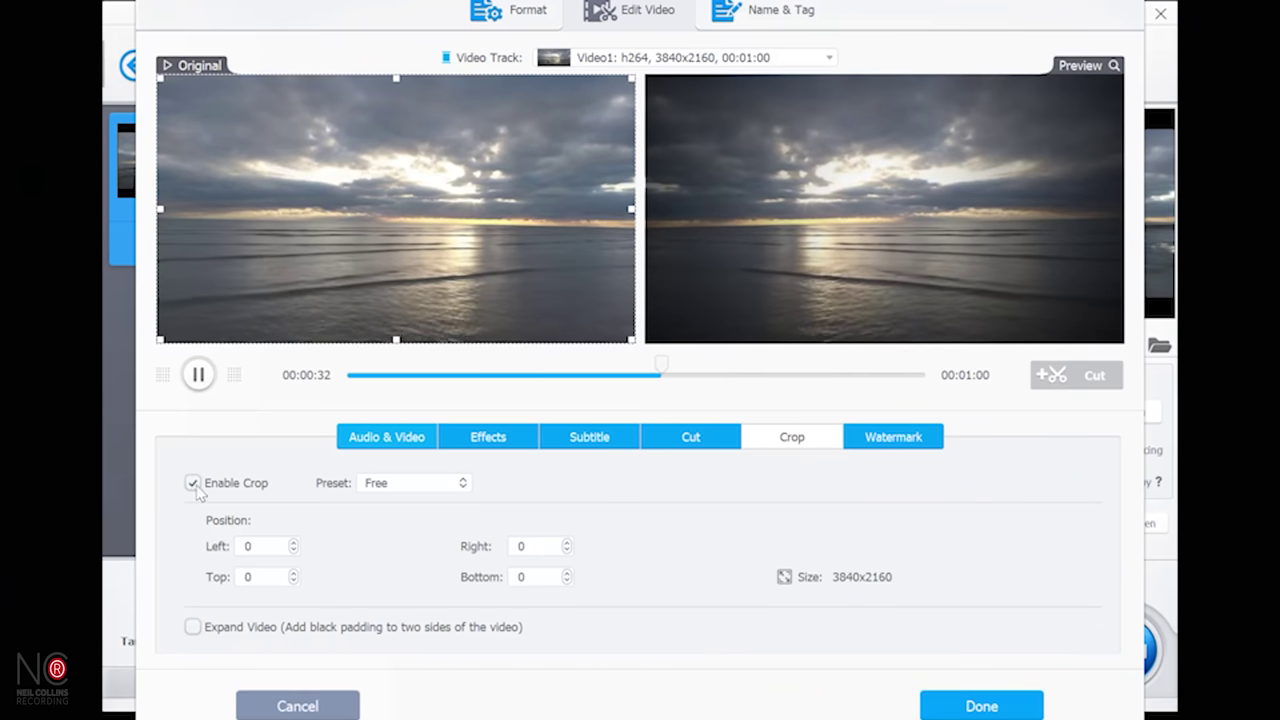
pyautogui.moveTo(606, 83); pyautogui.dragTo(470, 149)
pyautogui.moveTo(309, 264); pyautogui.dragTo(371, 229)
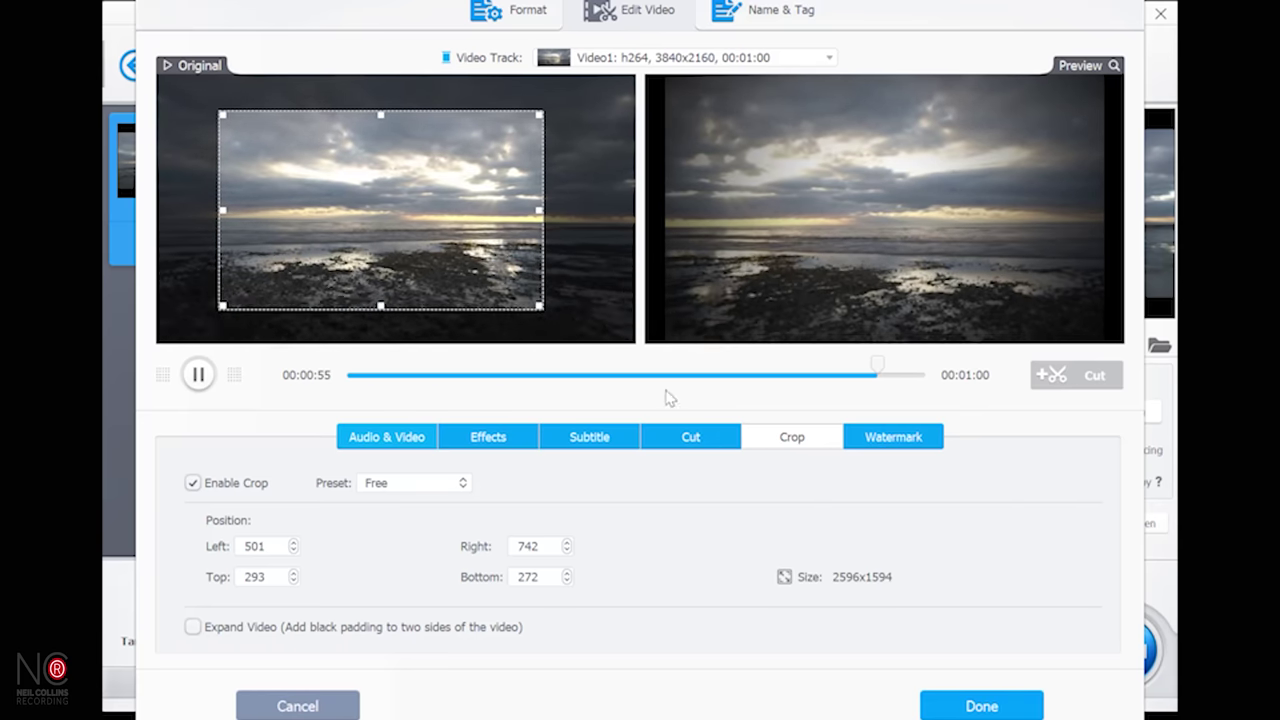
# Enable watermarking and try a text watermark with a name, then remove it
pyautogui.click(893, 442)
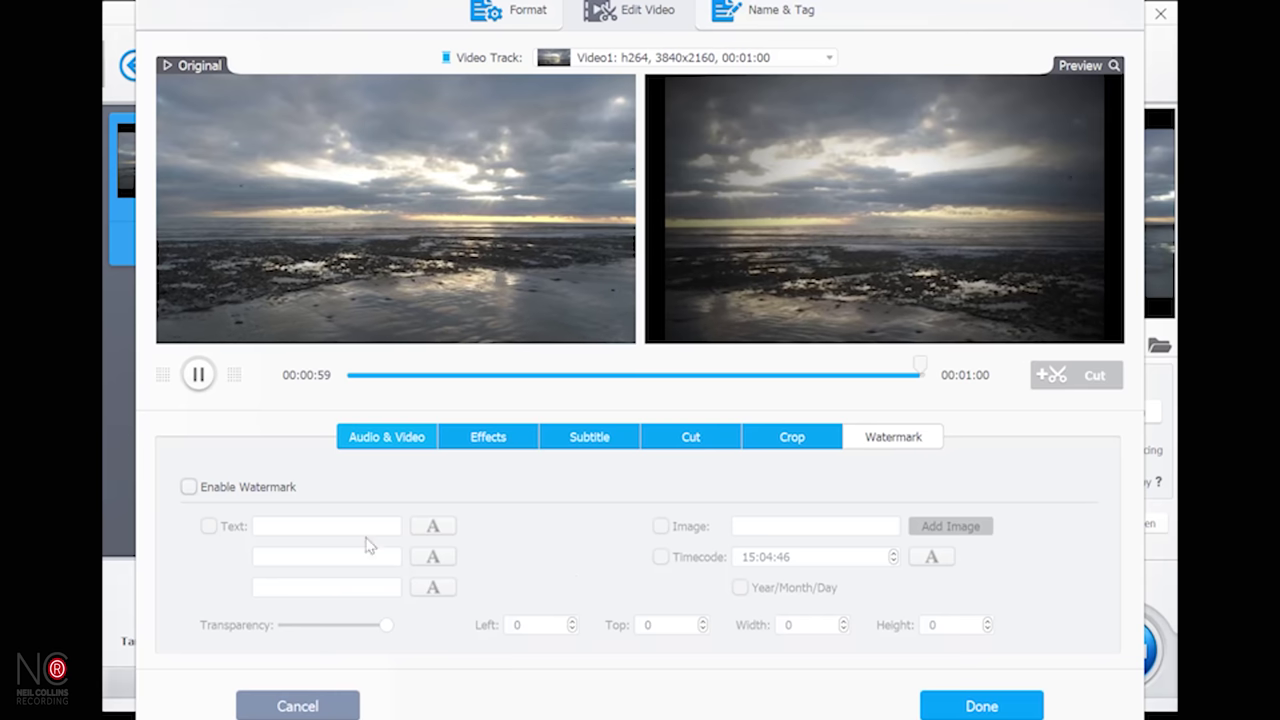
pyautogui.click(207, 493)
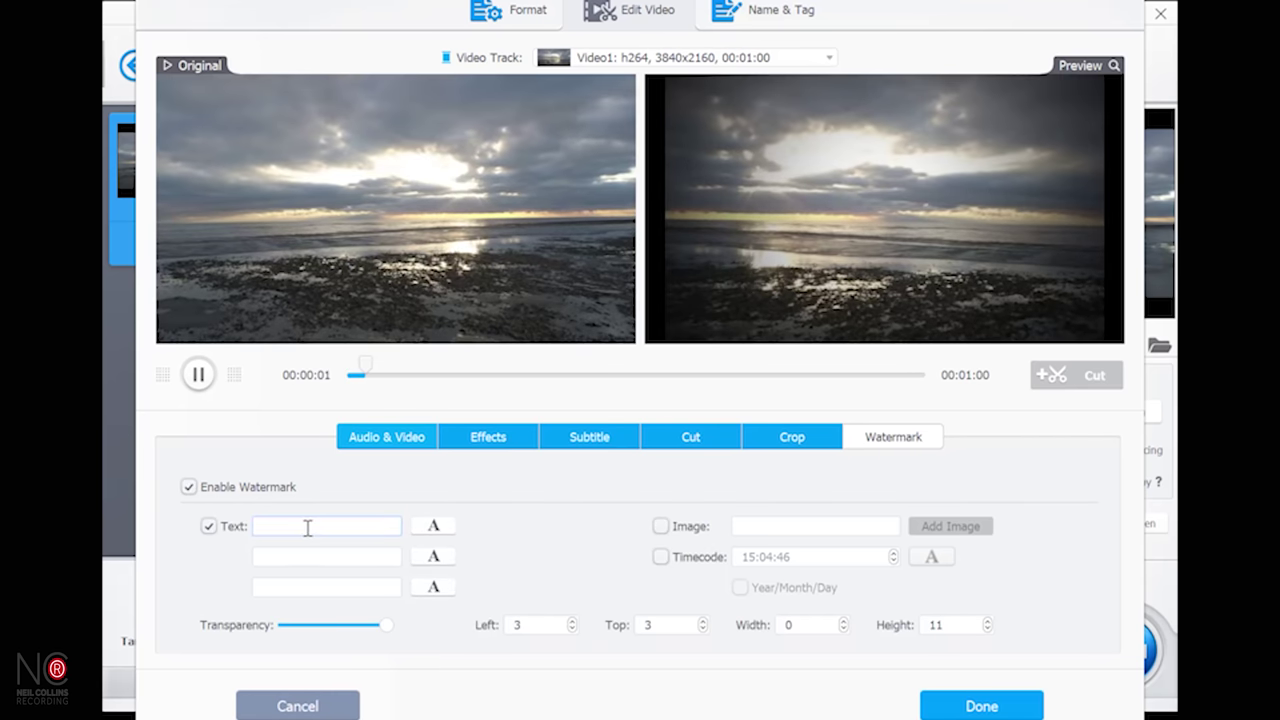
pyautogui.click(308, 527)
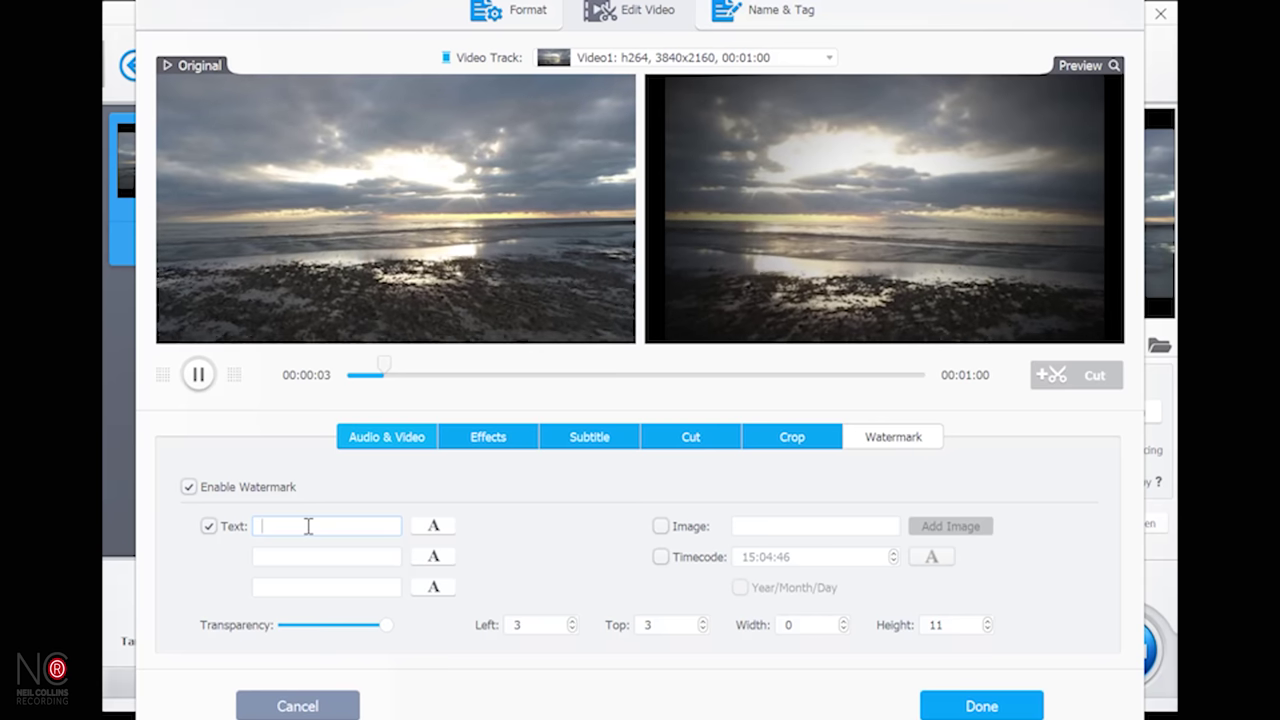
pyautogui.write('Neil')
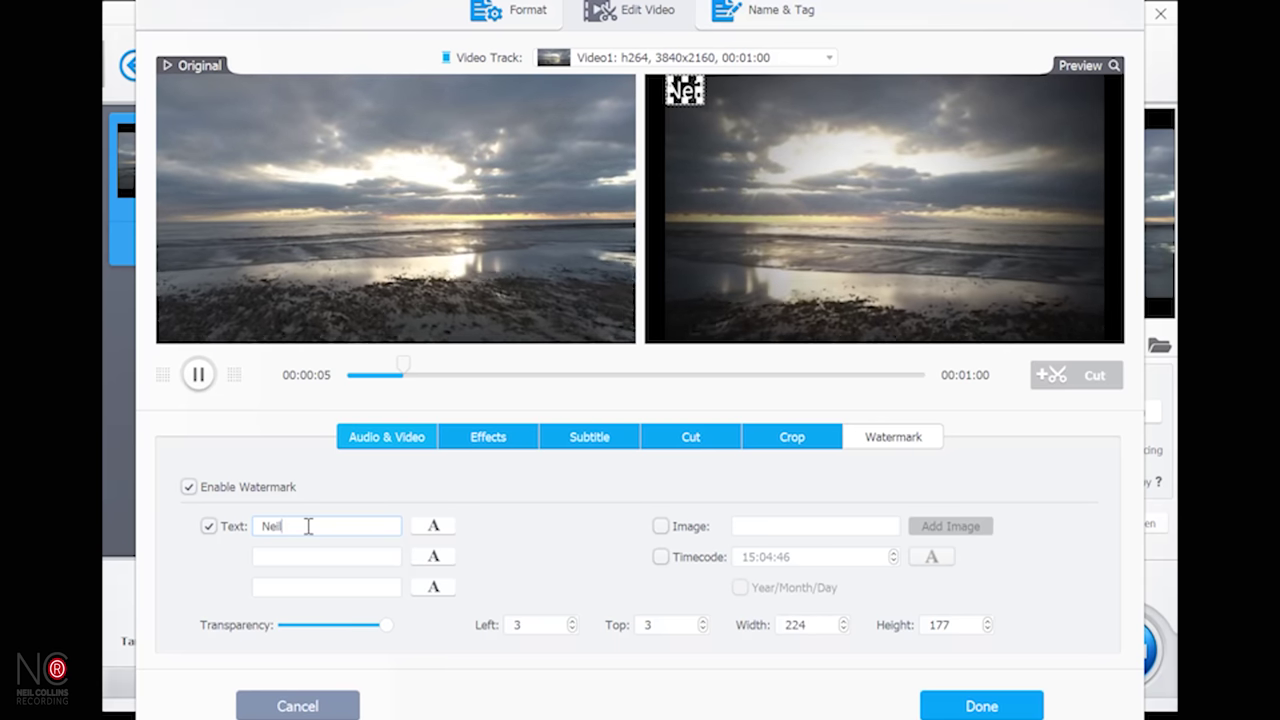
pyautogui.click(438, 528)
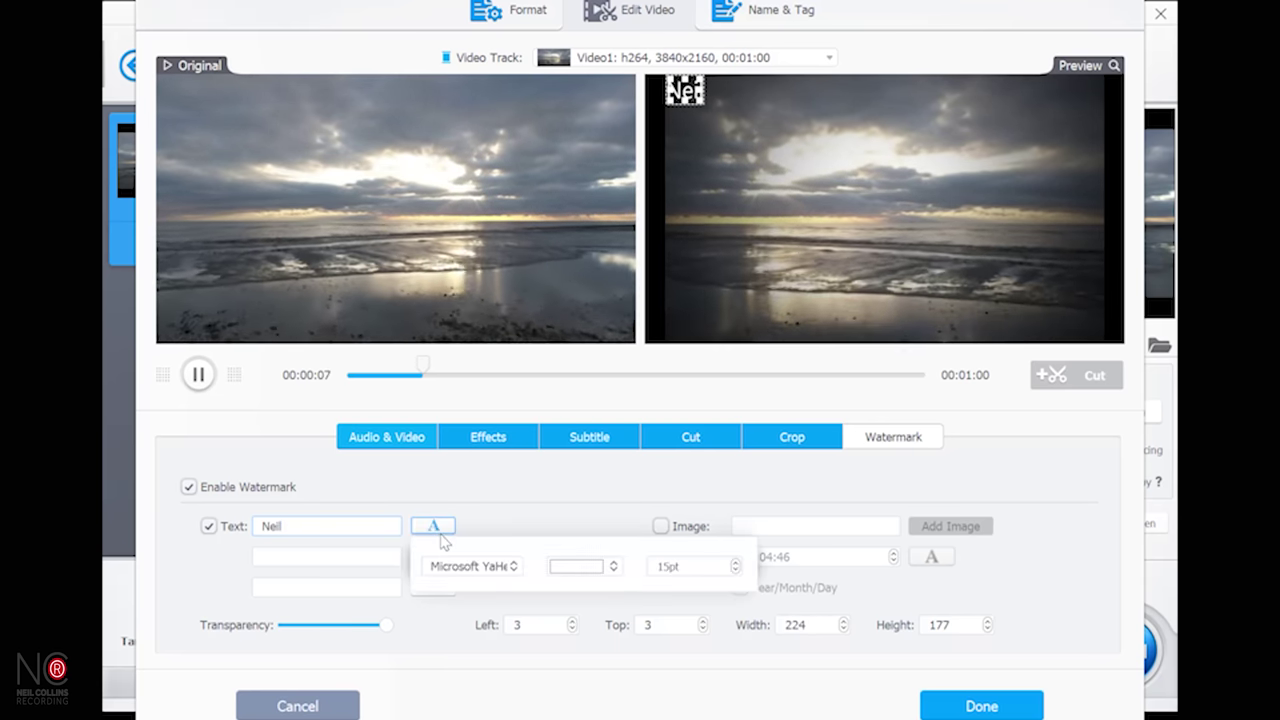
pyautogui.click(513, 567)
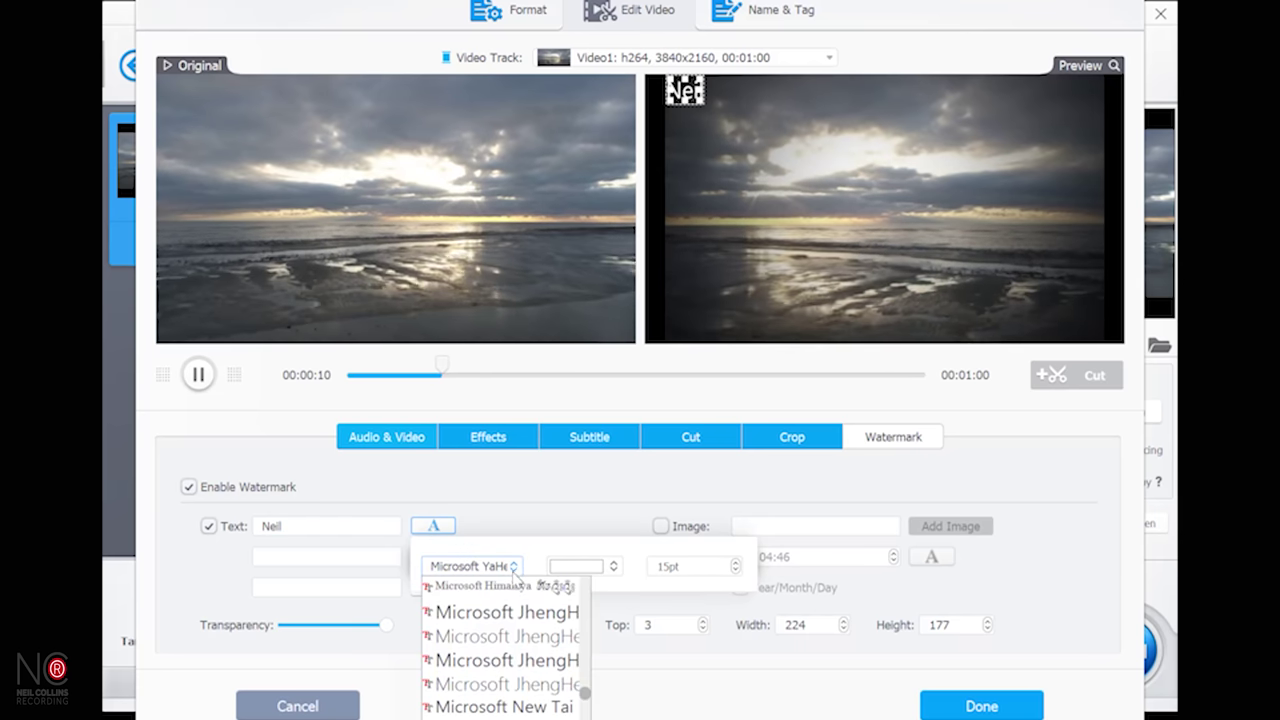
pyautogui.click(253, 525)
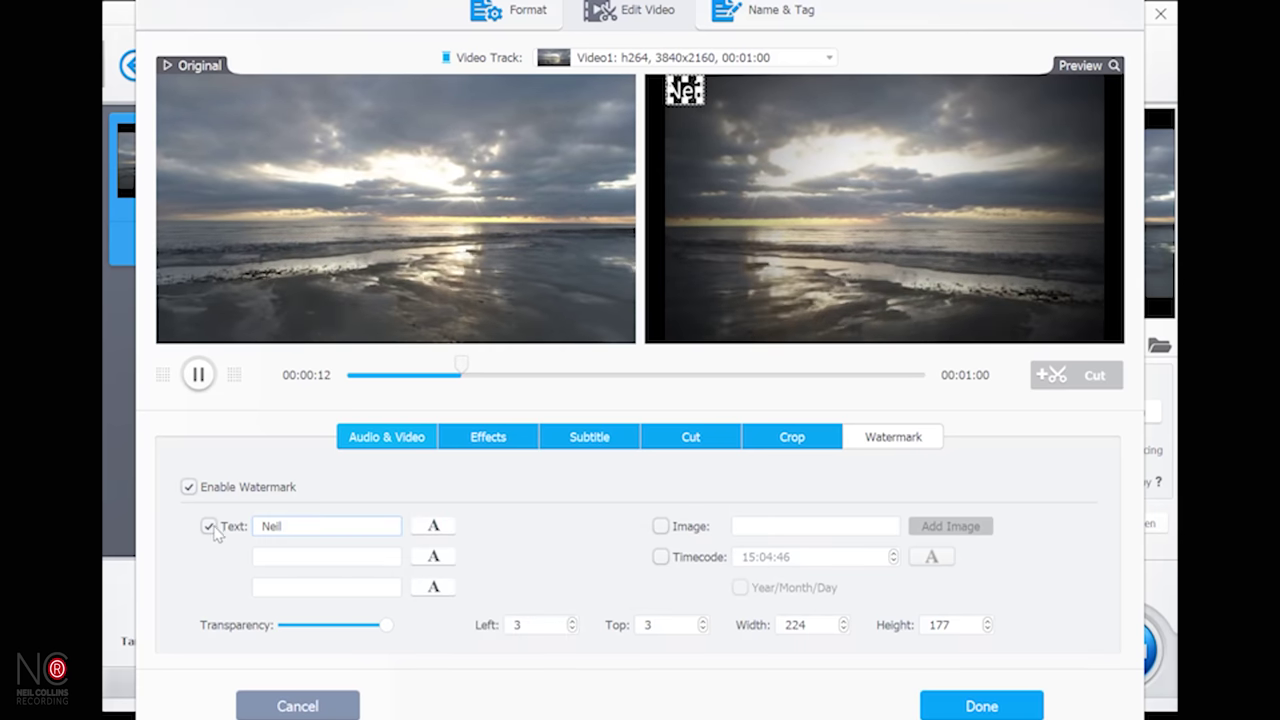
pyautogui.press('BackSpace')
pyautogui.press('BackSpace')
pyautogui.press('BackSpace')
pyautogui.press('BackSpace')
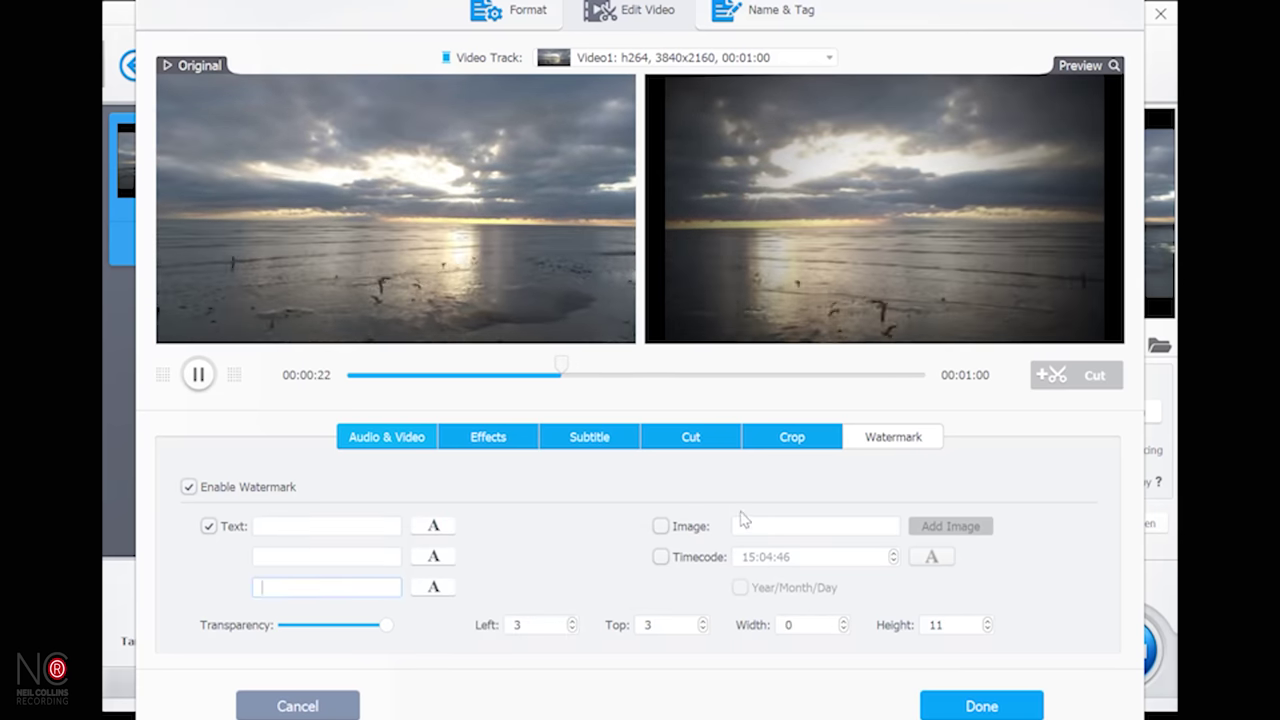
# Place CR Record Button - Copy.png as an image watermark at the top-right and apply
pyautogui.click(666, 528)
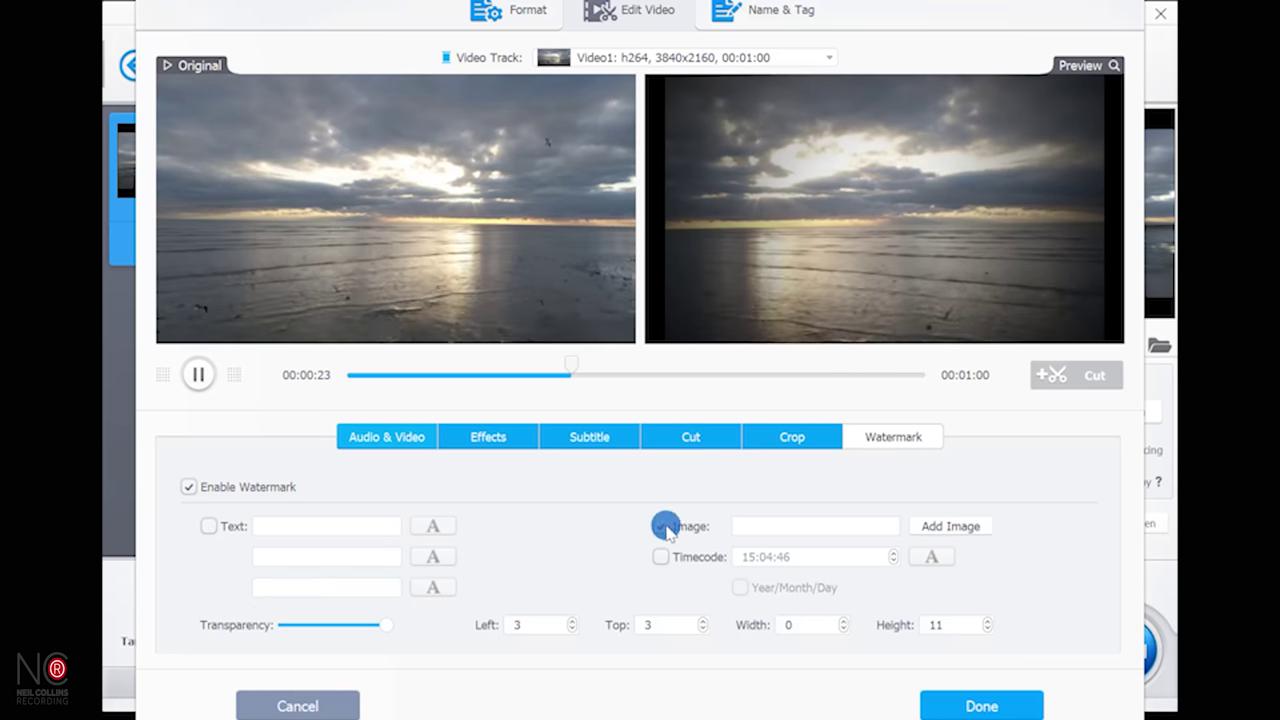
pyautogui.click(950, 526)
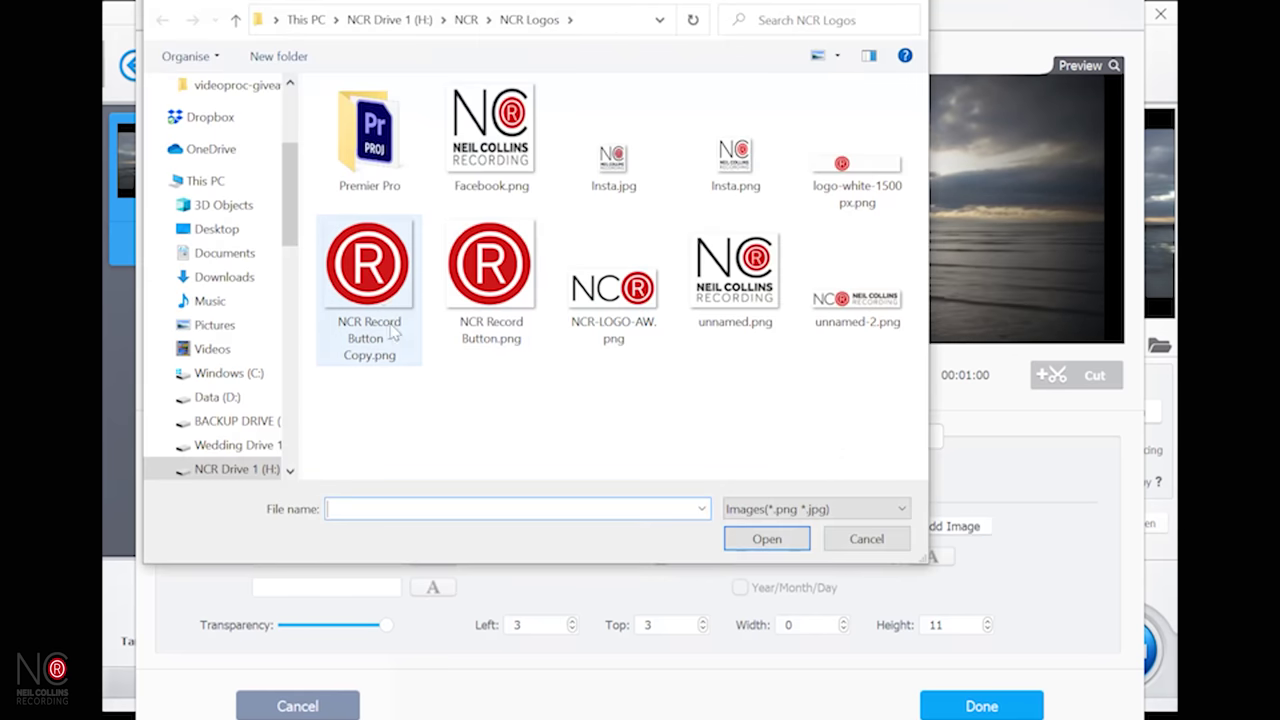
pyautogui.click(762, 540)
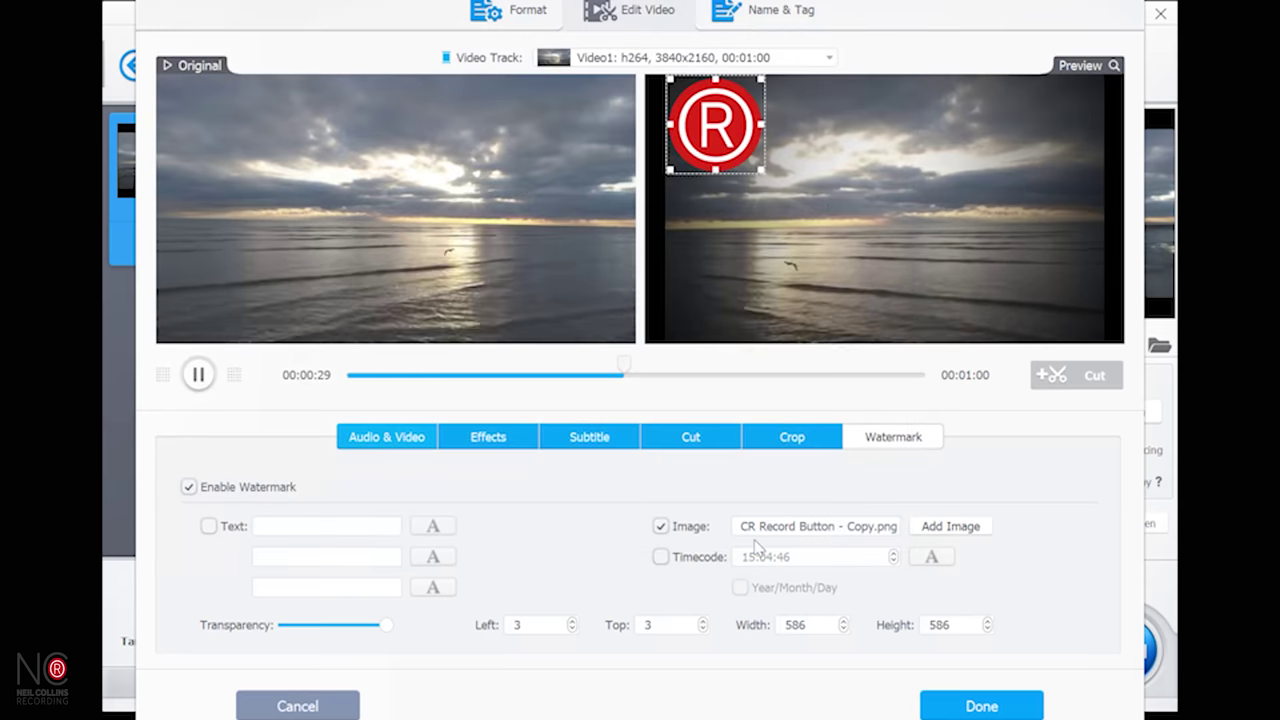
pyautogui.moveTo(710, 140); pyautogui.dragTo(1101, 141)
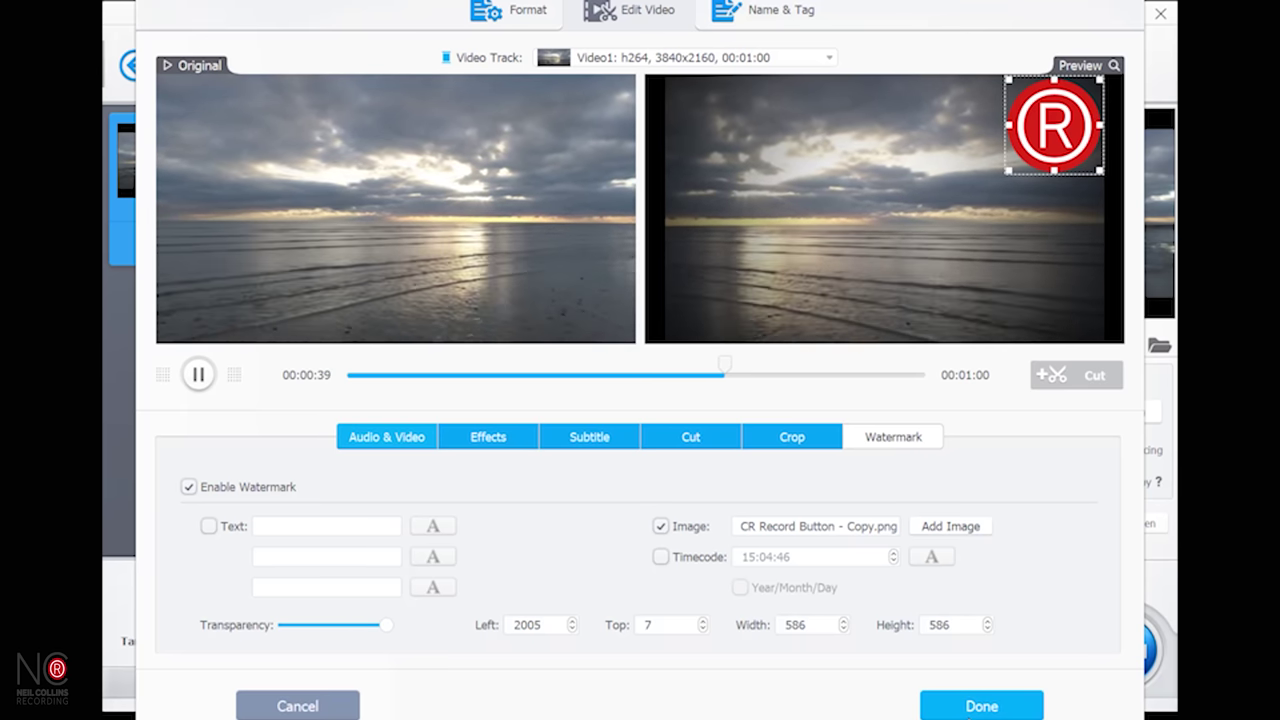
pyautogui.click(971, 706)
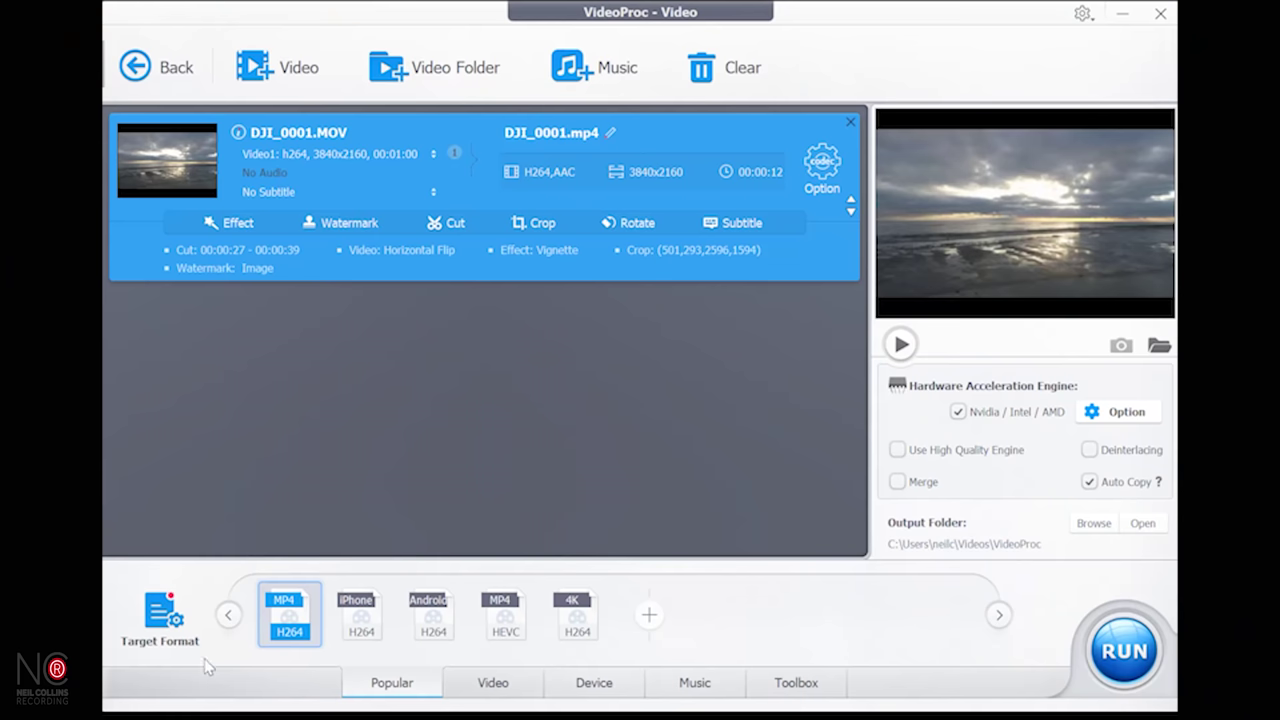
# Browse the YouTube, Facebook and Vimeo web video output profiles
pyautogui.click(165, 613)
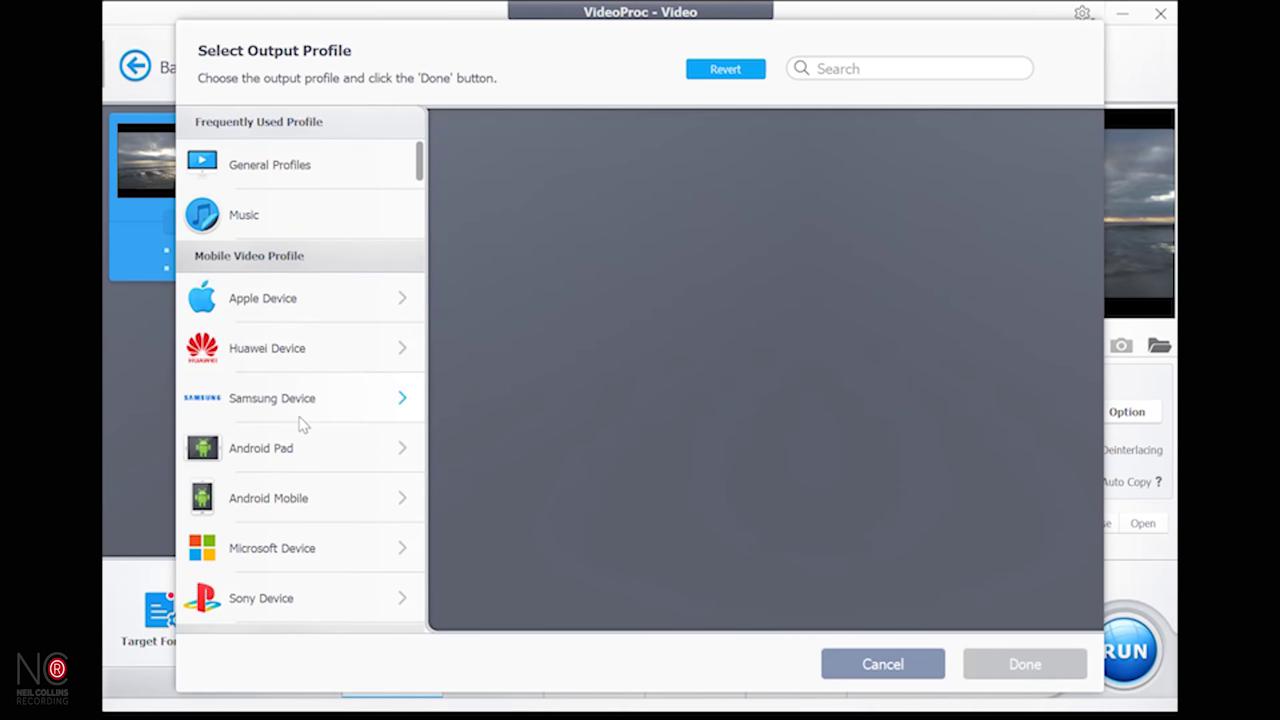
pyautogui.scroll(-3, 302, 424)
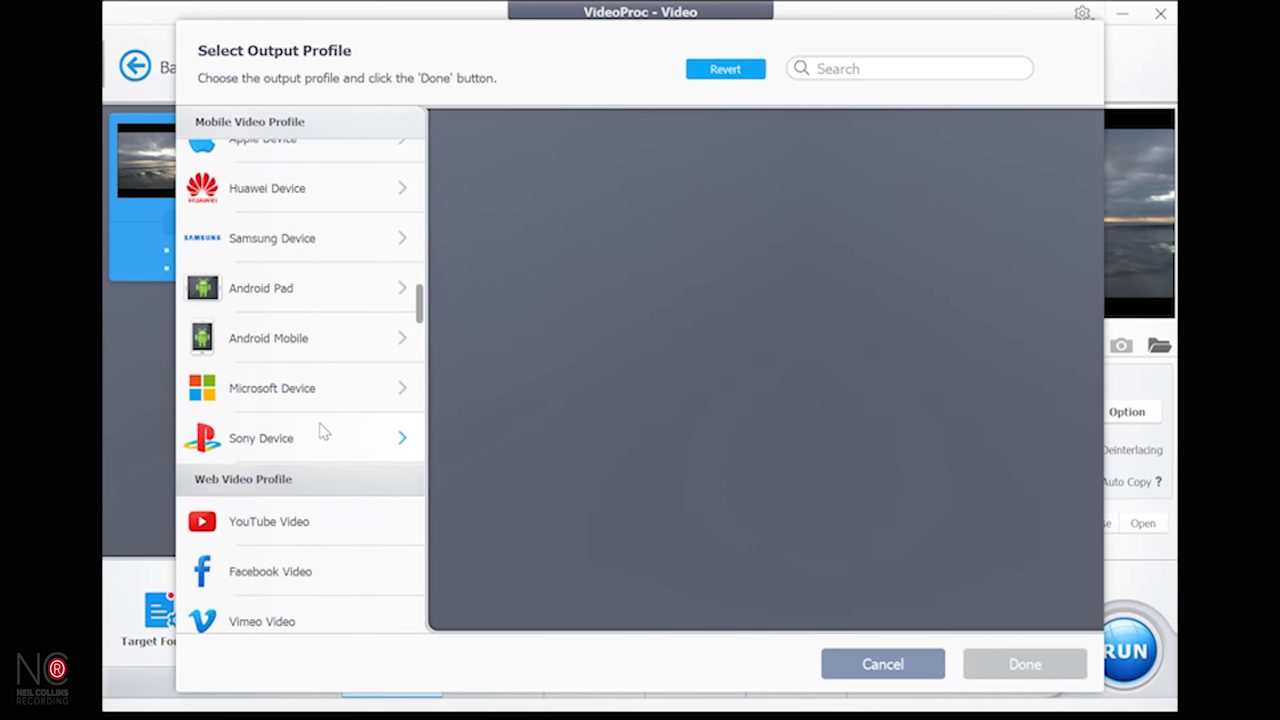
pyautogui.scroll(-1, 280, 534)
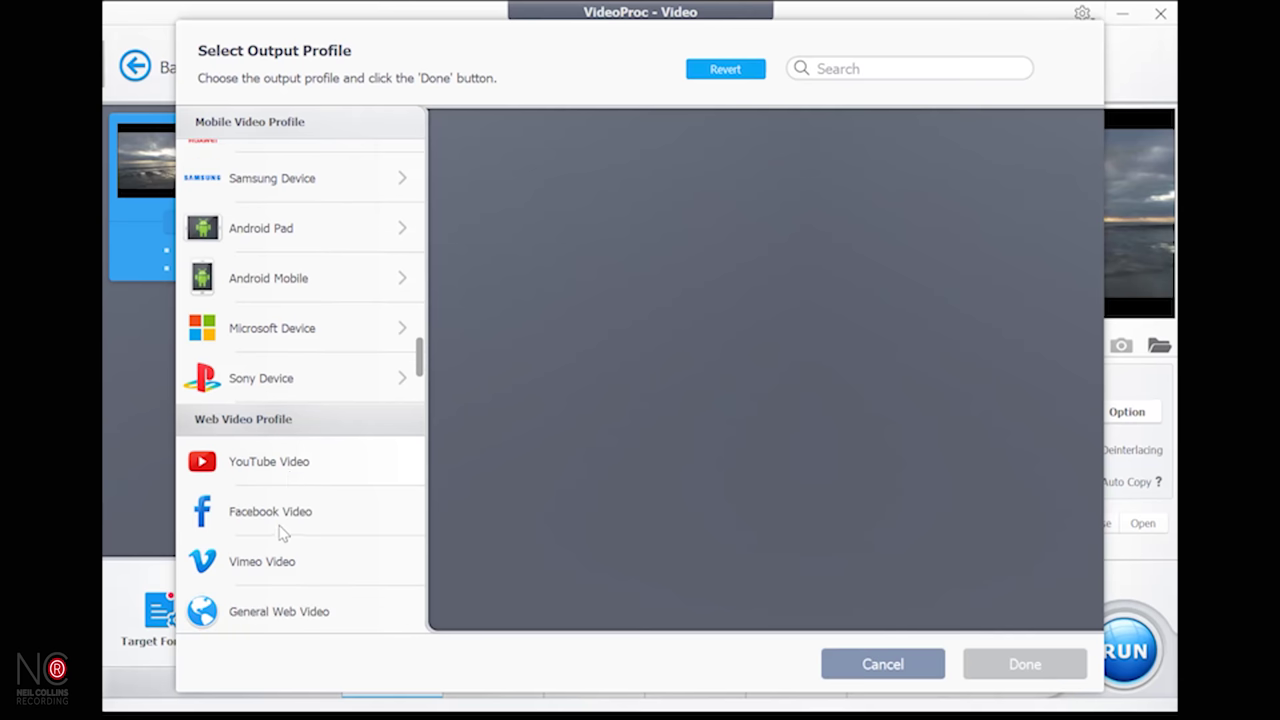
pyautogui.click(279, 473)
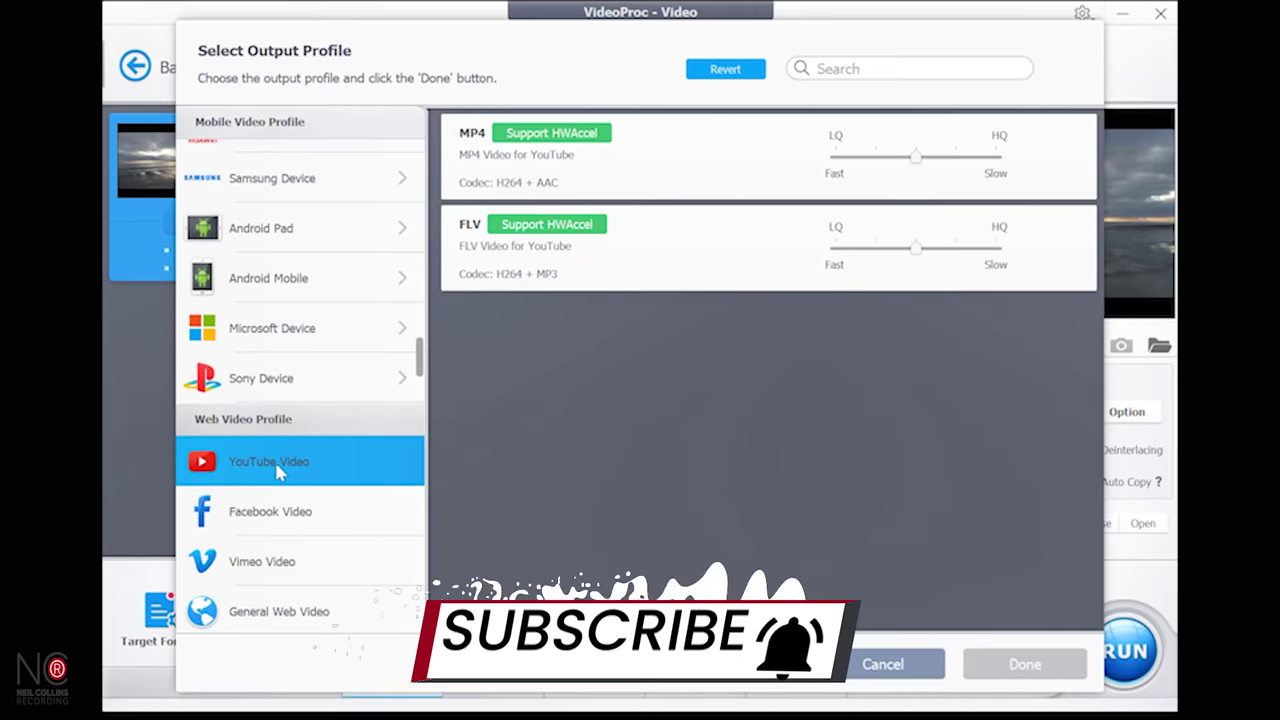
pyautogui.click(272, 524)
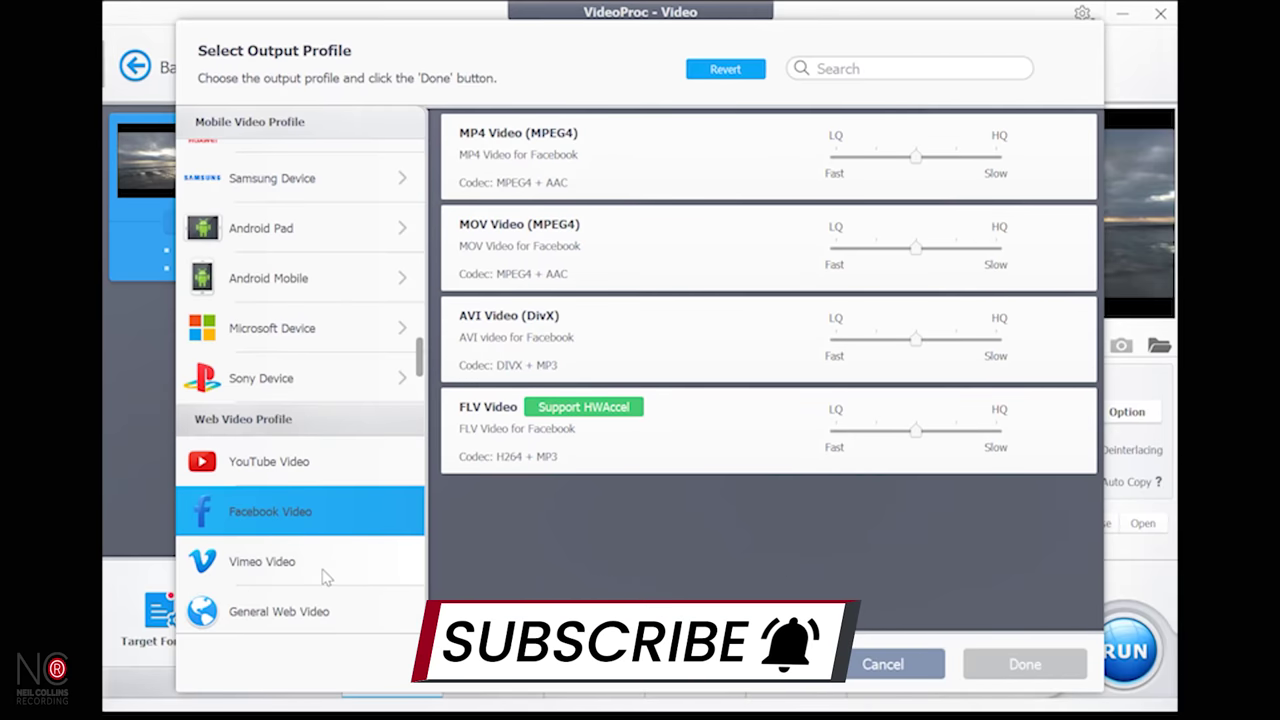
pyautogui.click(263, 580)
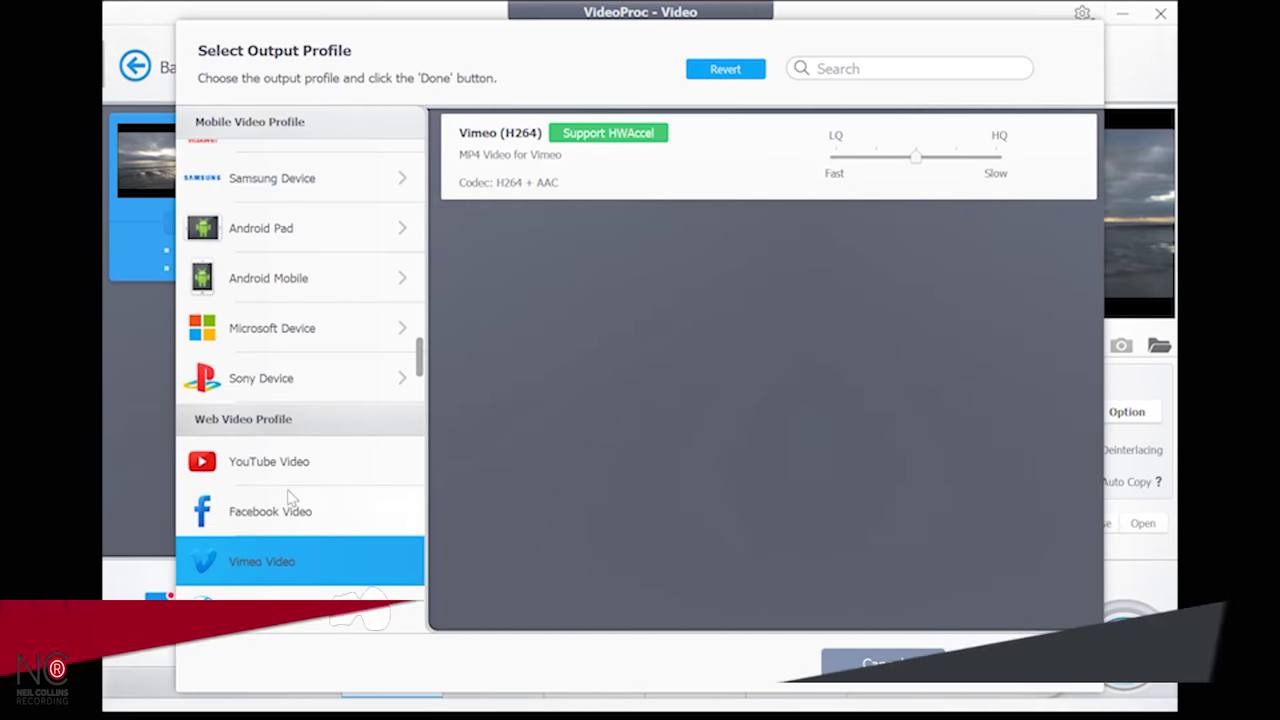
pyautogui.scroll(4, 295, 420)
# Try the Apple Device iPhone 12 H264 output profile
pyautogui.click(287, 312)
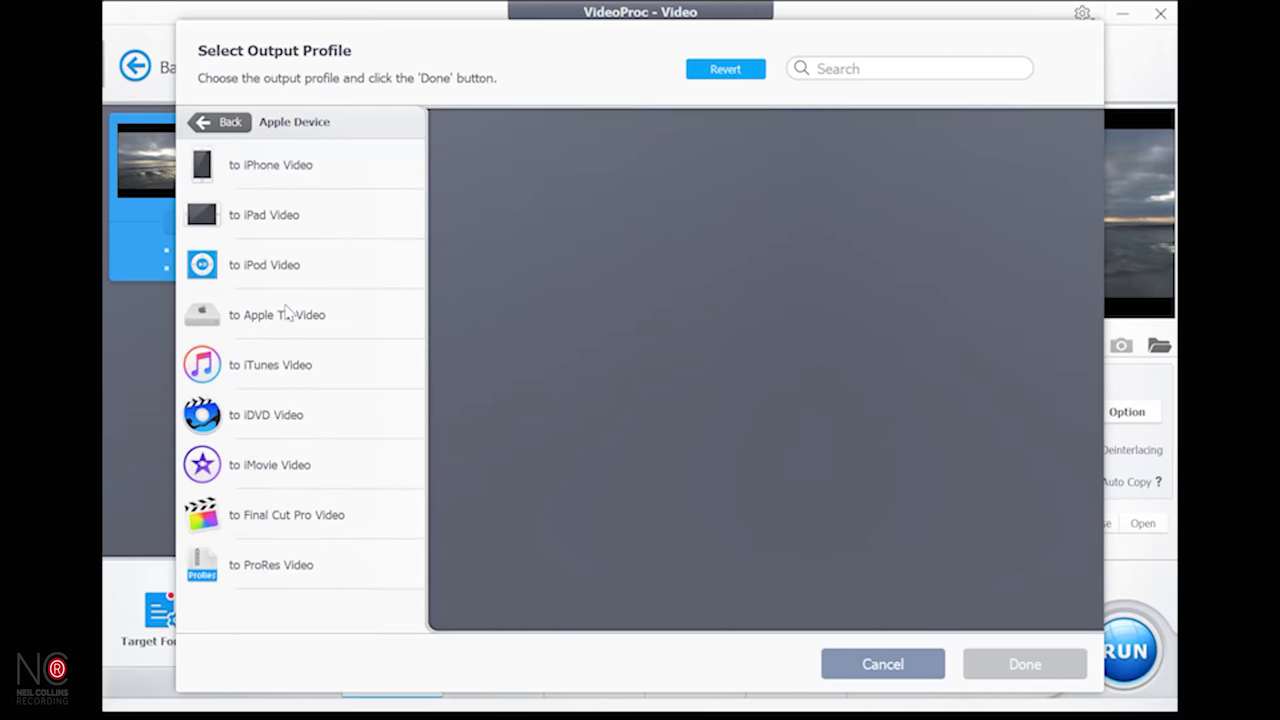
pyautogui.click(298, 170)
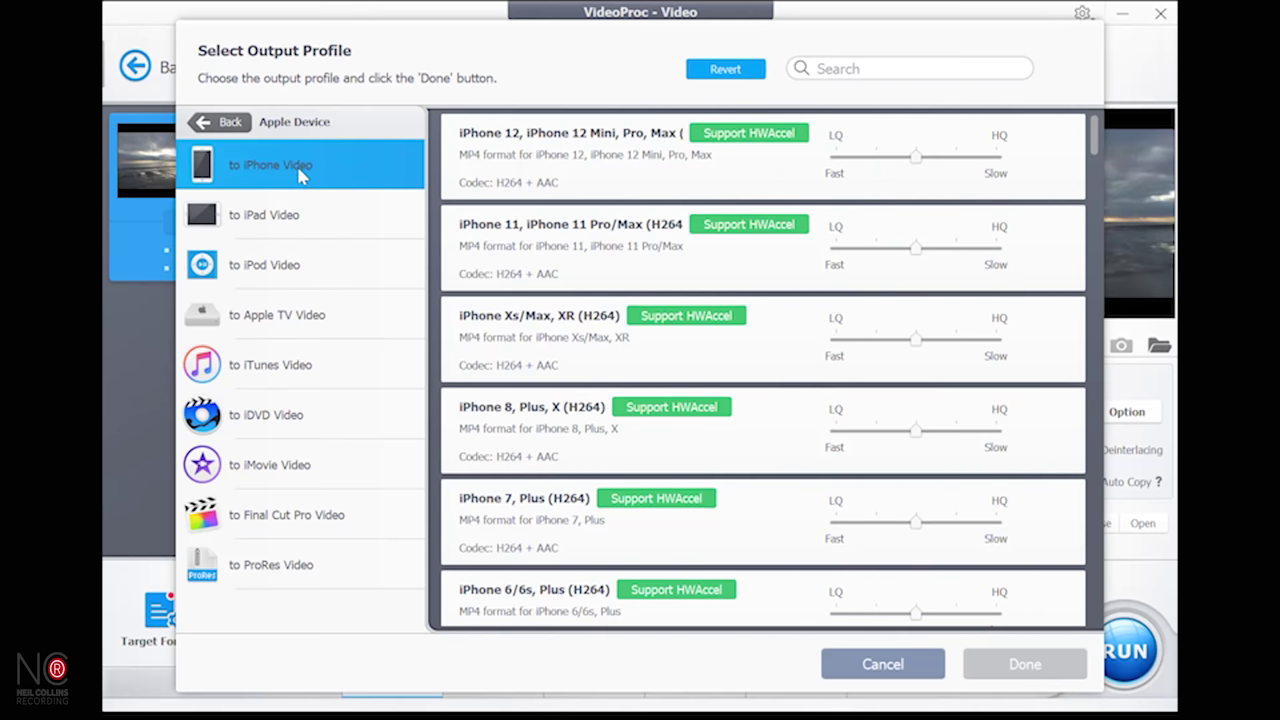
pyautogui.click(553, 170)
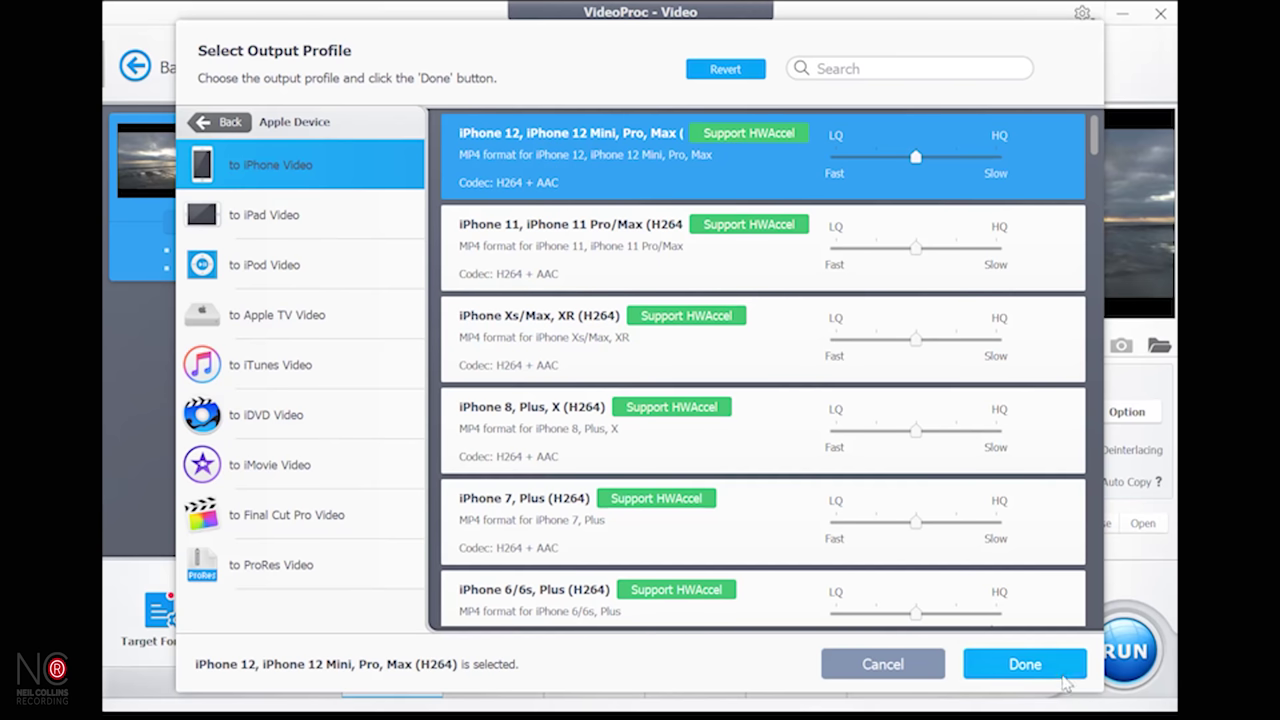
pyautogui.click(1024, 664)
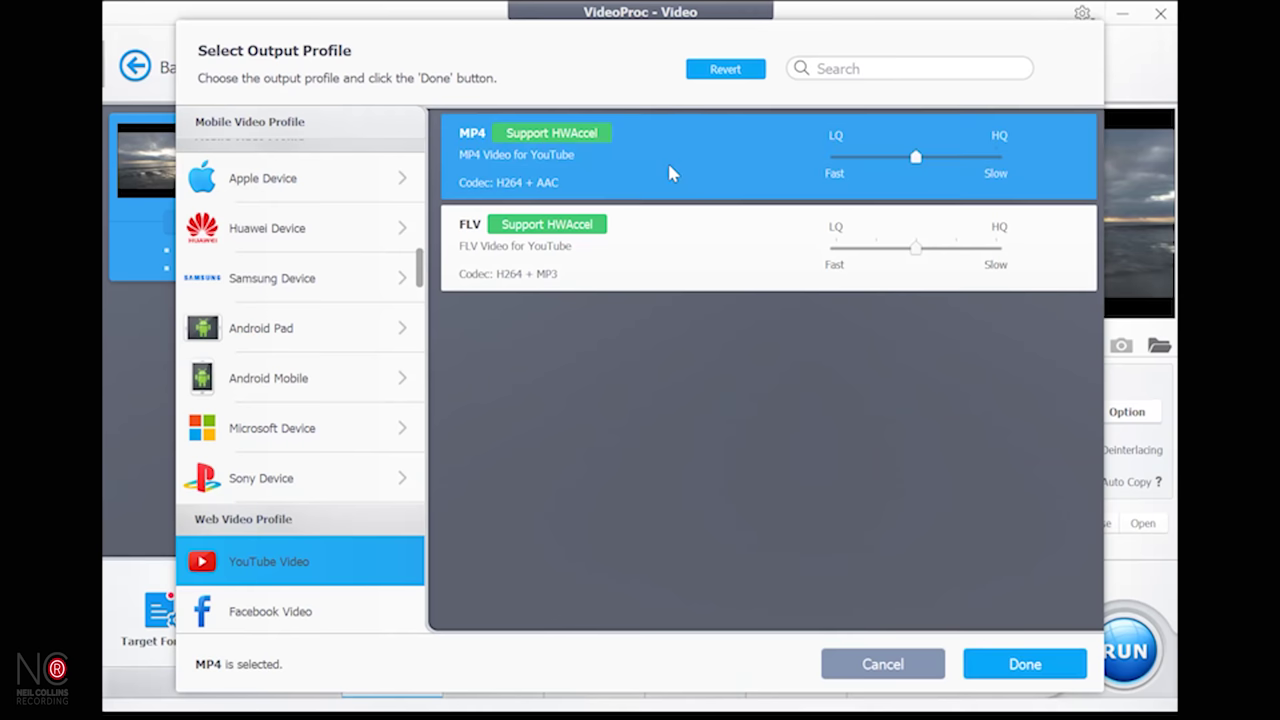
# Settle on the YouTube MP4 profile with H264 video and AAC audio
pyautogui.click(600, 272)
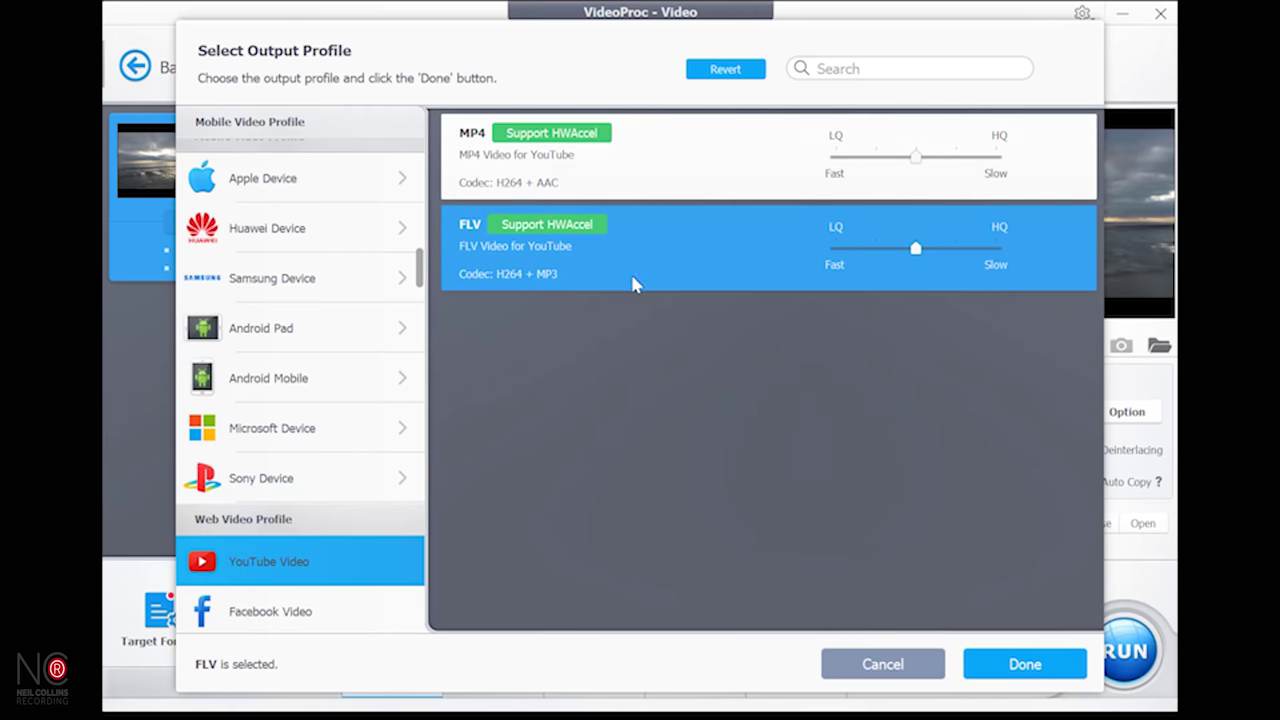
pyautogui.click(663, 150)
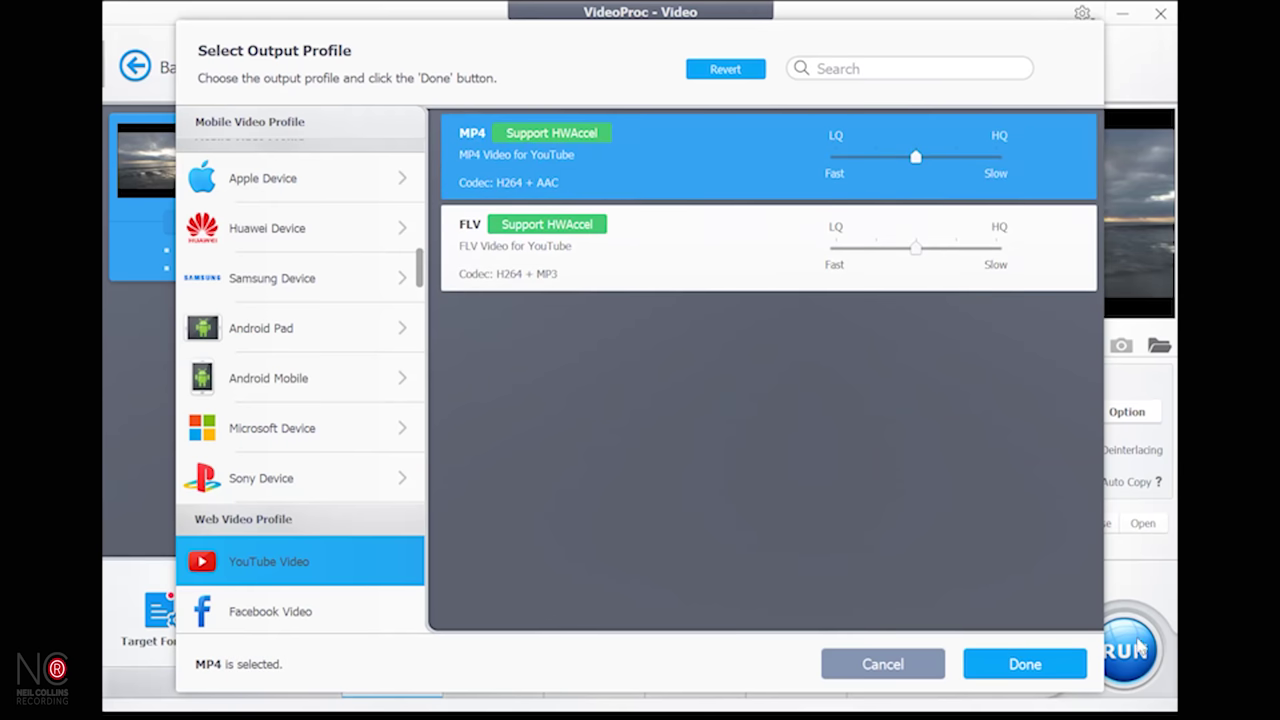
pyautogui.click(1043, 666)
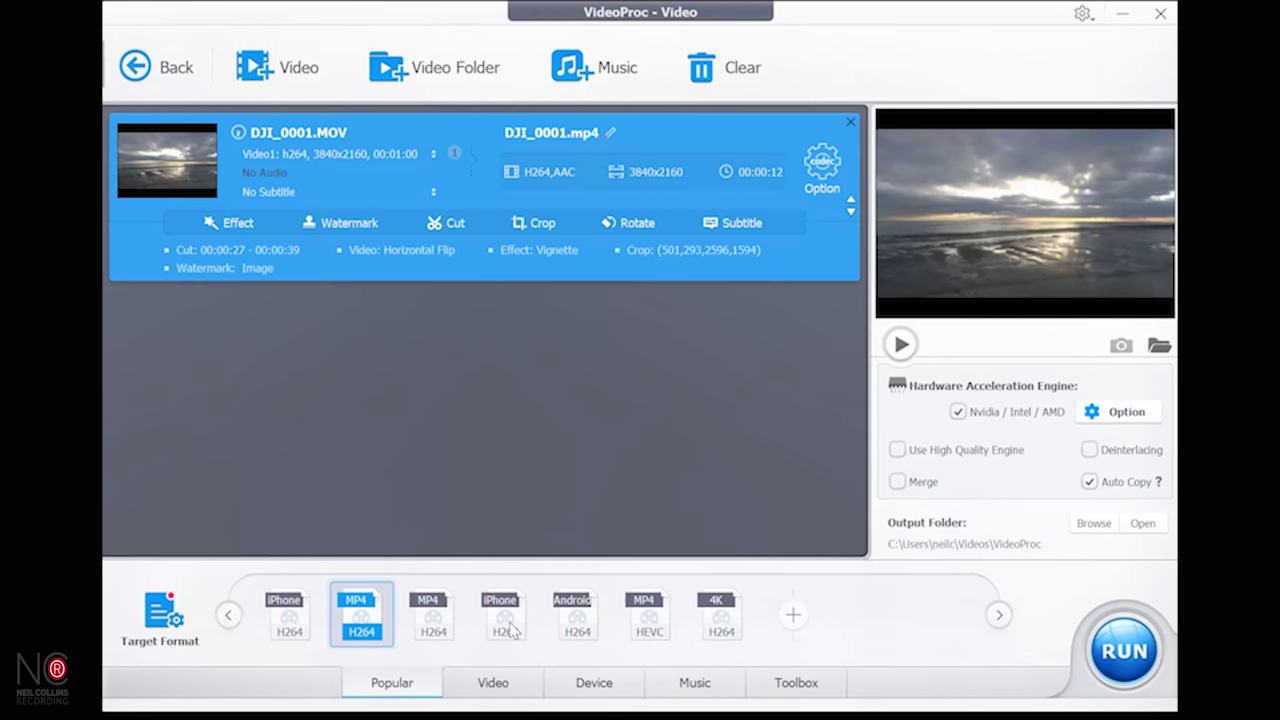
pyautogui.click(155, 620)
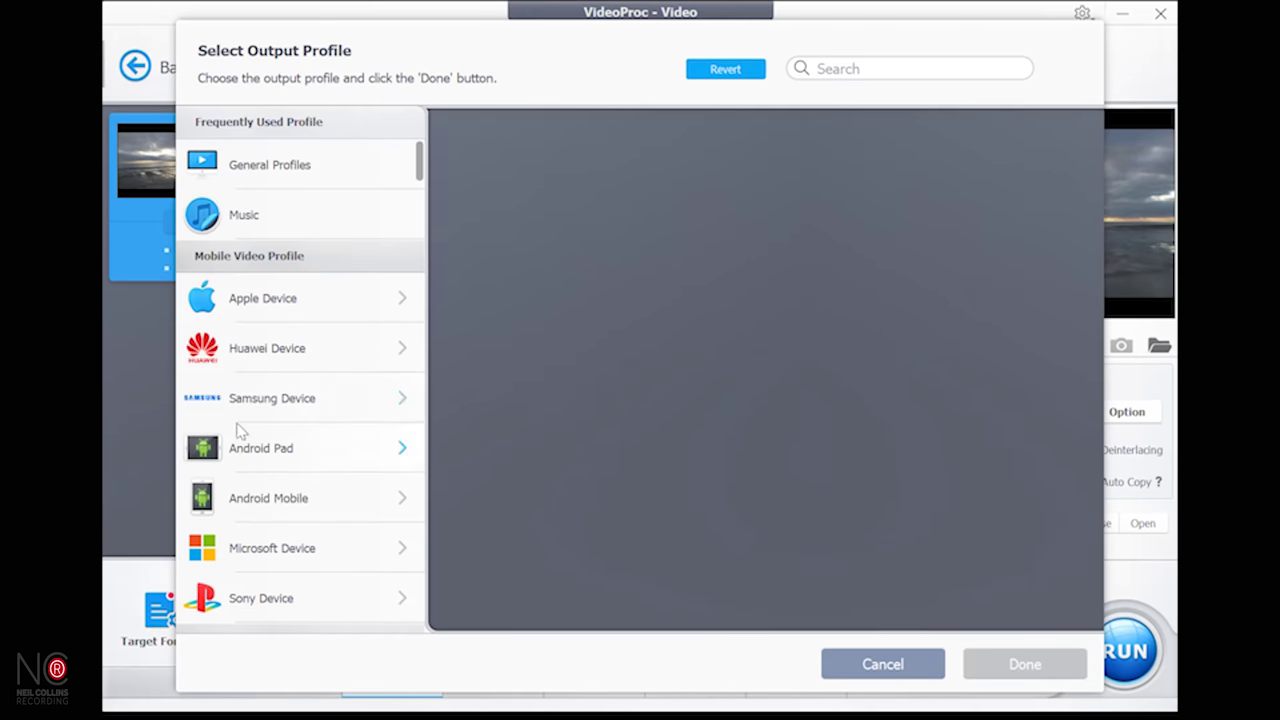
pyautogui.scroll(-8, 274, 434)
pyautogui.click(316, 528)
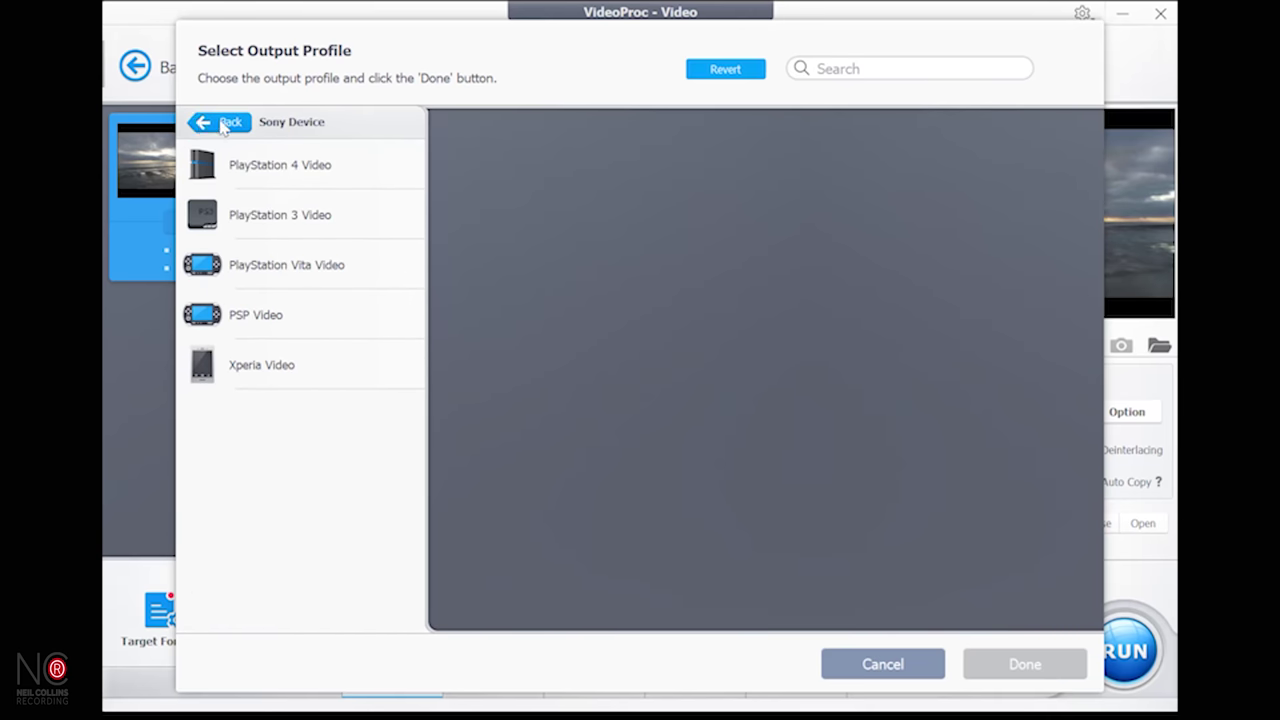
pyautogui.click(882, 665)
pyautogui.click(168, 610)
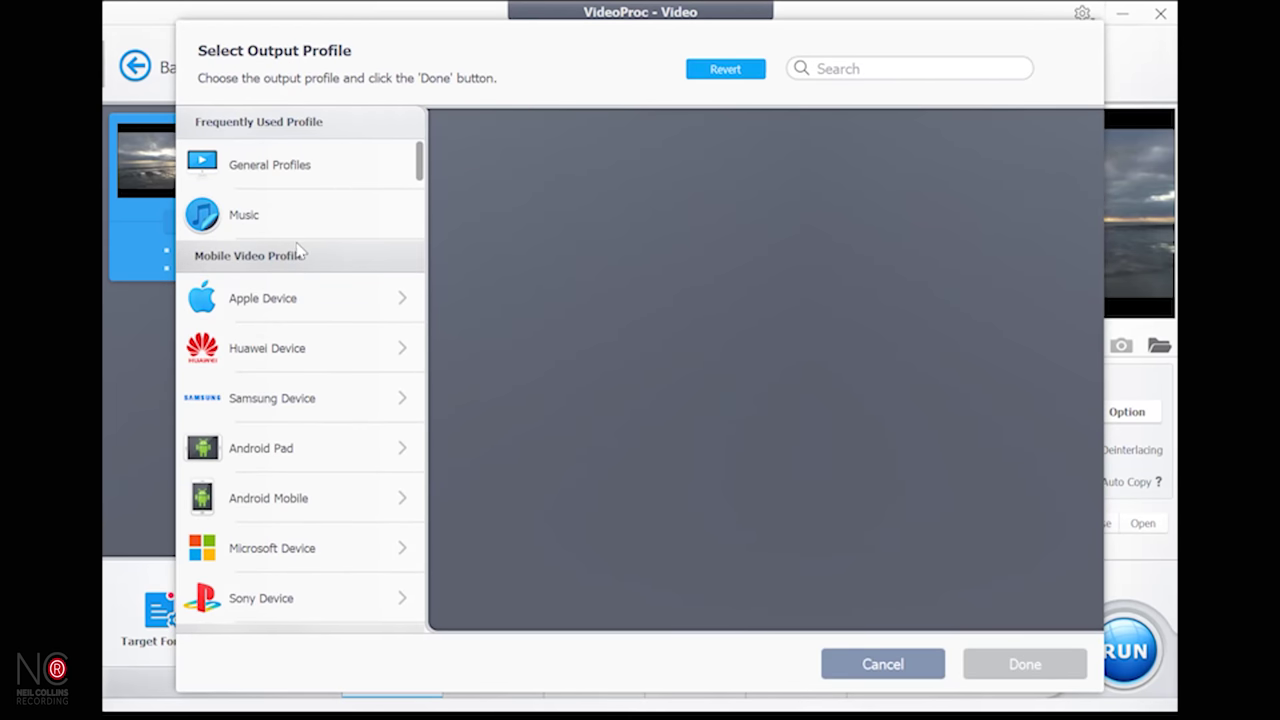
pyautogui.click(300, 355)
pyautogui.click(216, 122)
pyautogui.click(271, 405)
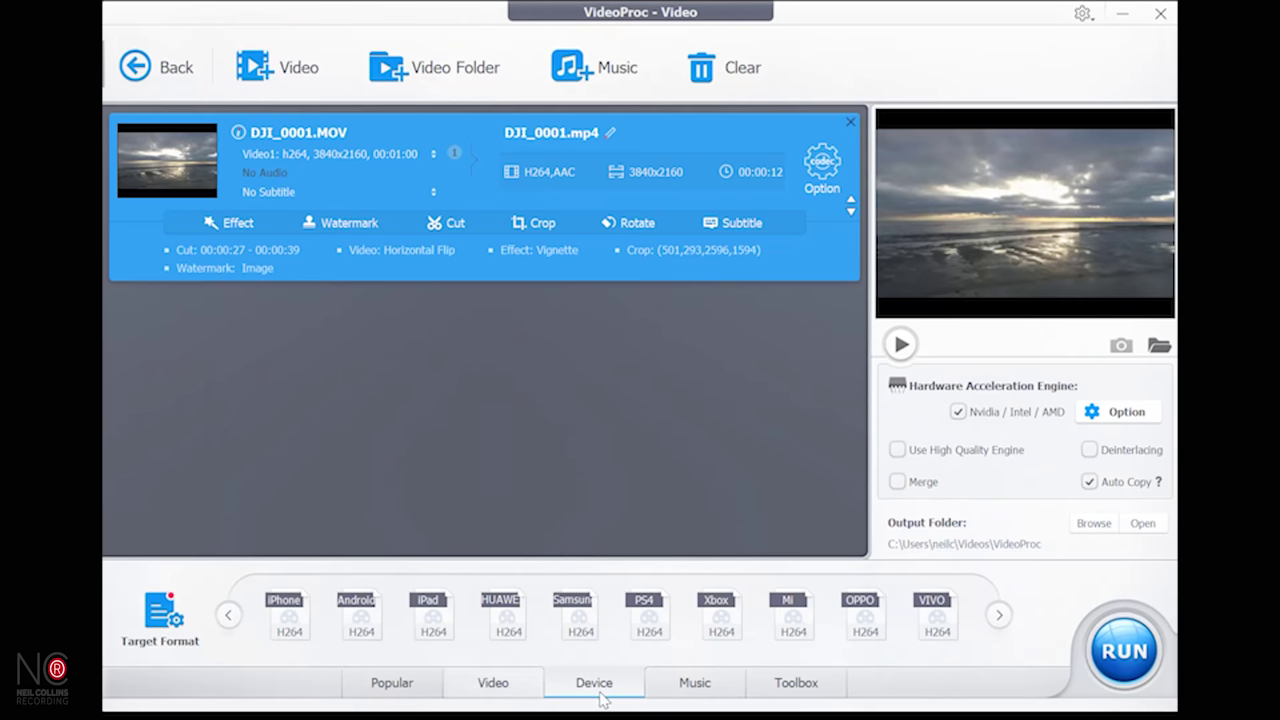
# Step through the Device, Video and Music format categories to reach the Toolbox tools
pyautogui.click(289, 614)
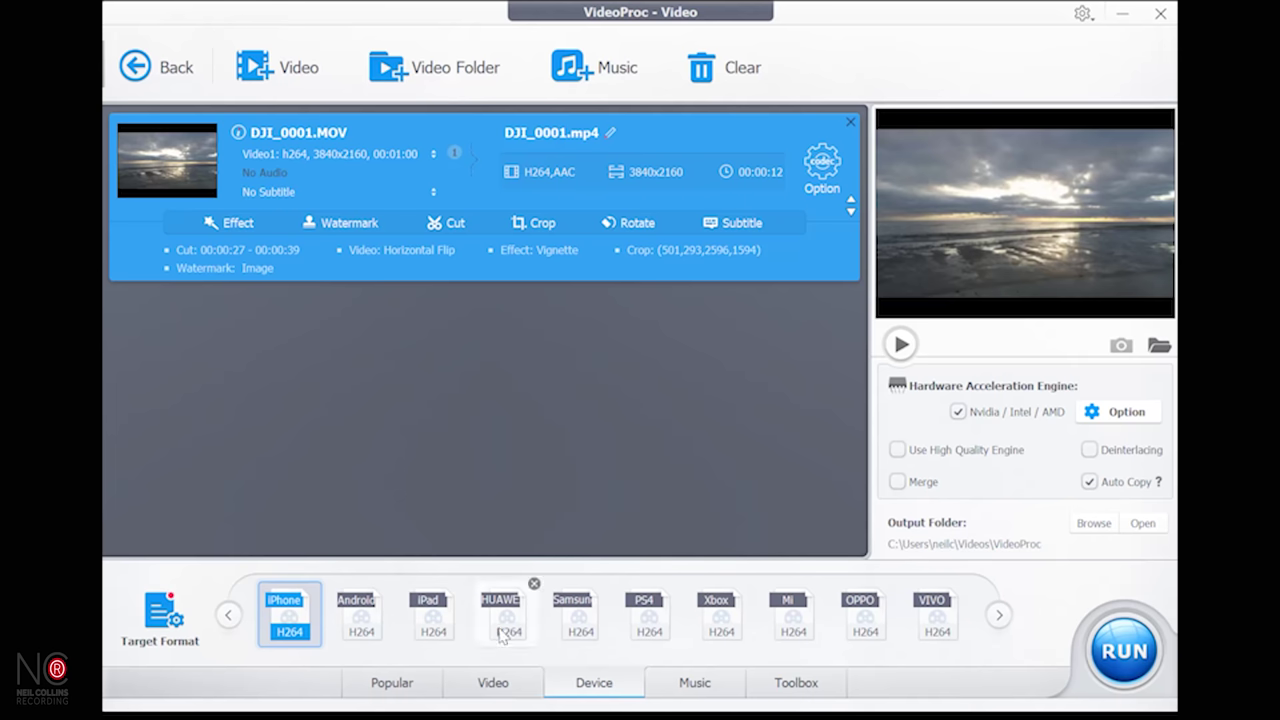
pyautogui.moveTo(290, 635)
pyautogui.click(494, 690)
pyautogui.click(695, 688)
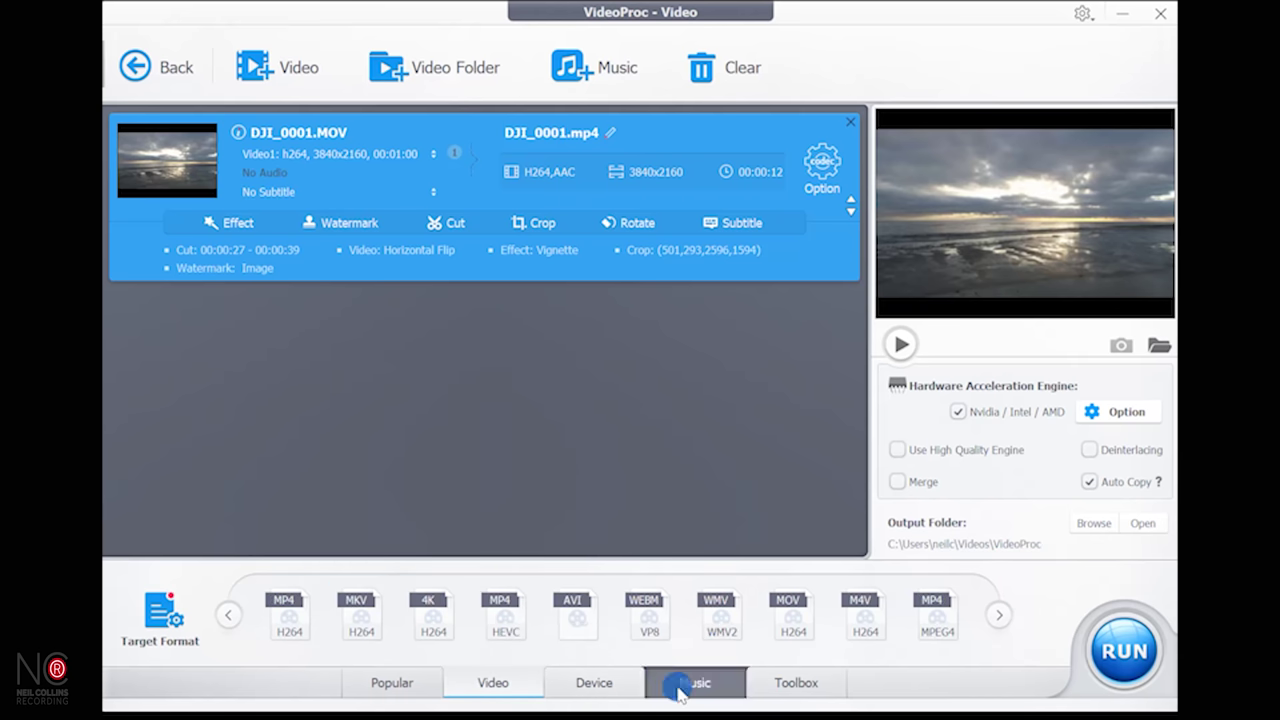
pyautogui.click(810, 684)
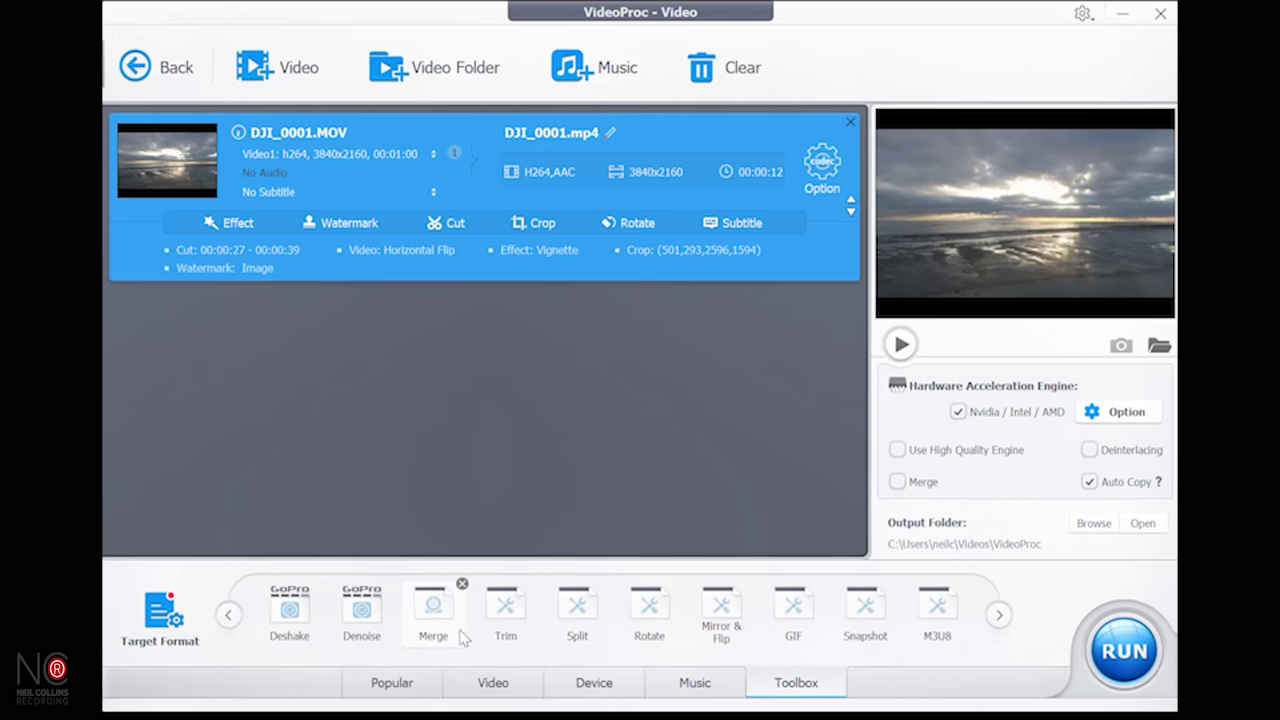
# Convert the clip with the GIF tool into a 640x480 DJI_0001.gif
pyautogui.click(800, 617)
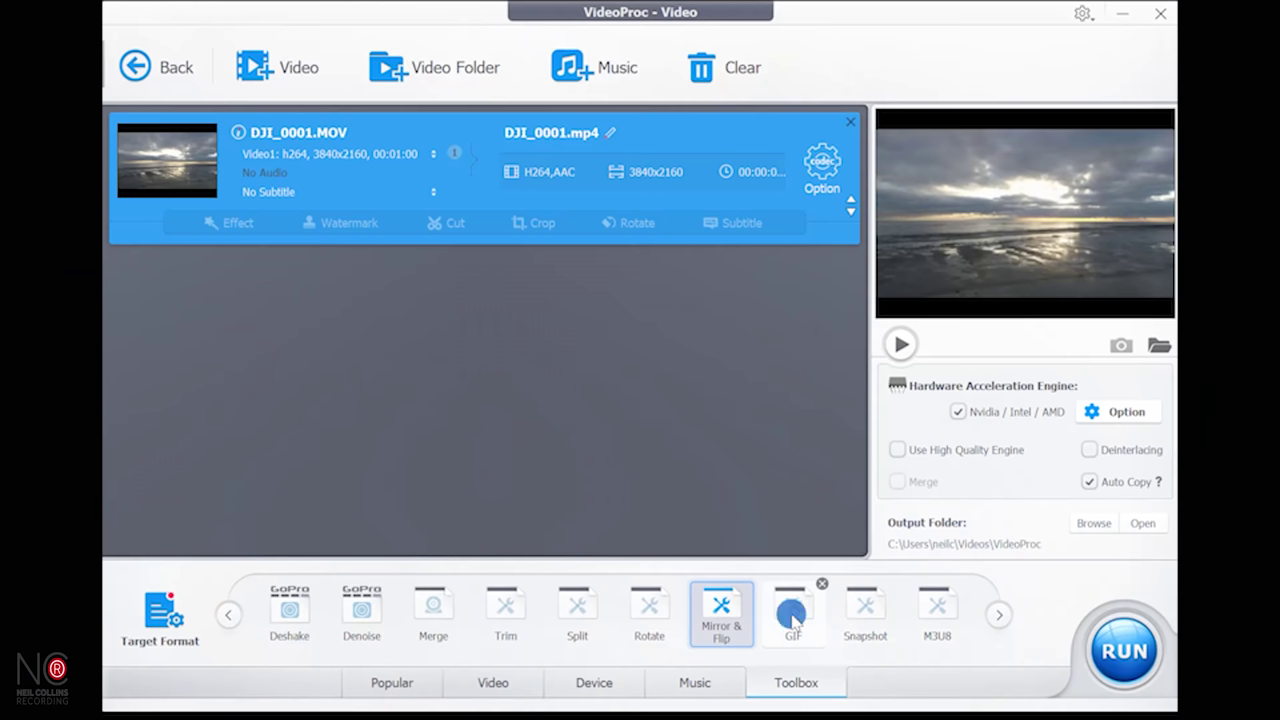
pyautogui.click(792, 617)
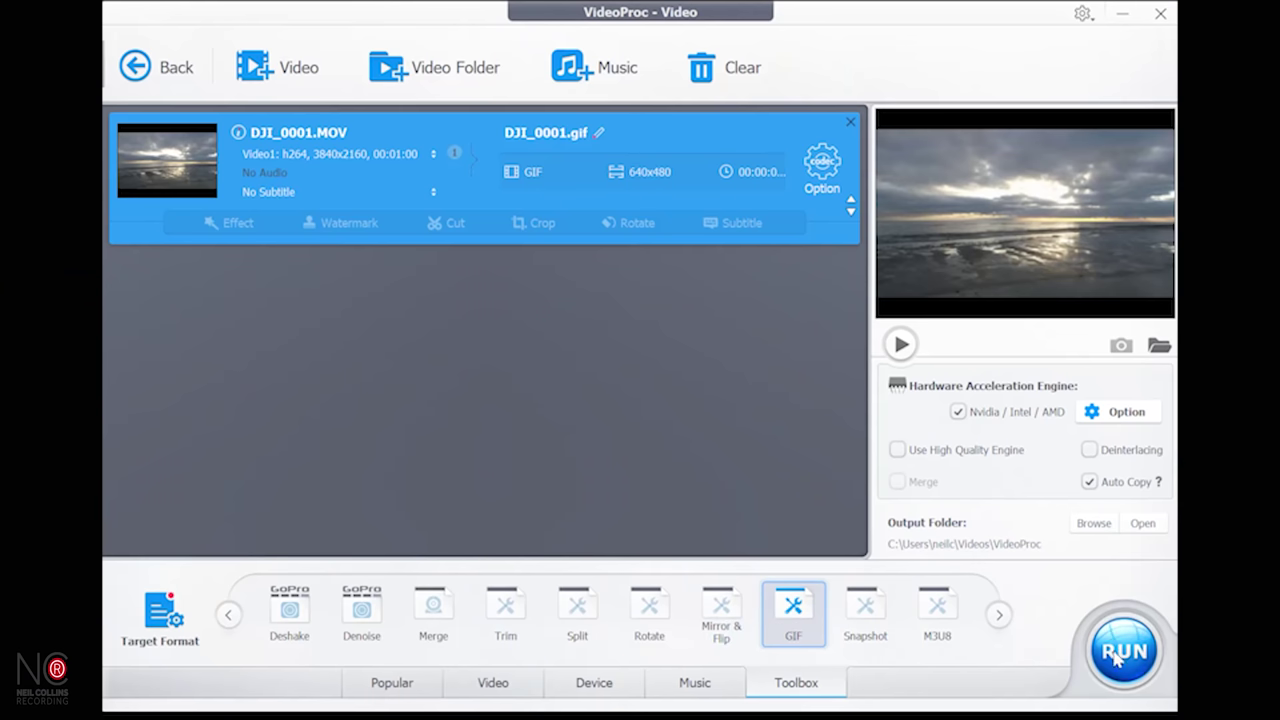
pyautogui.click(1115, 650)
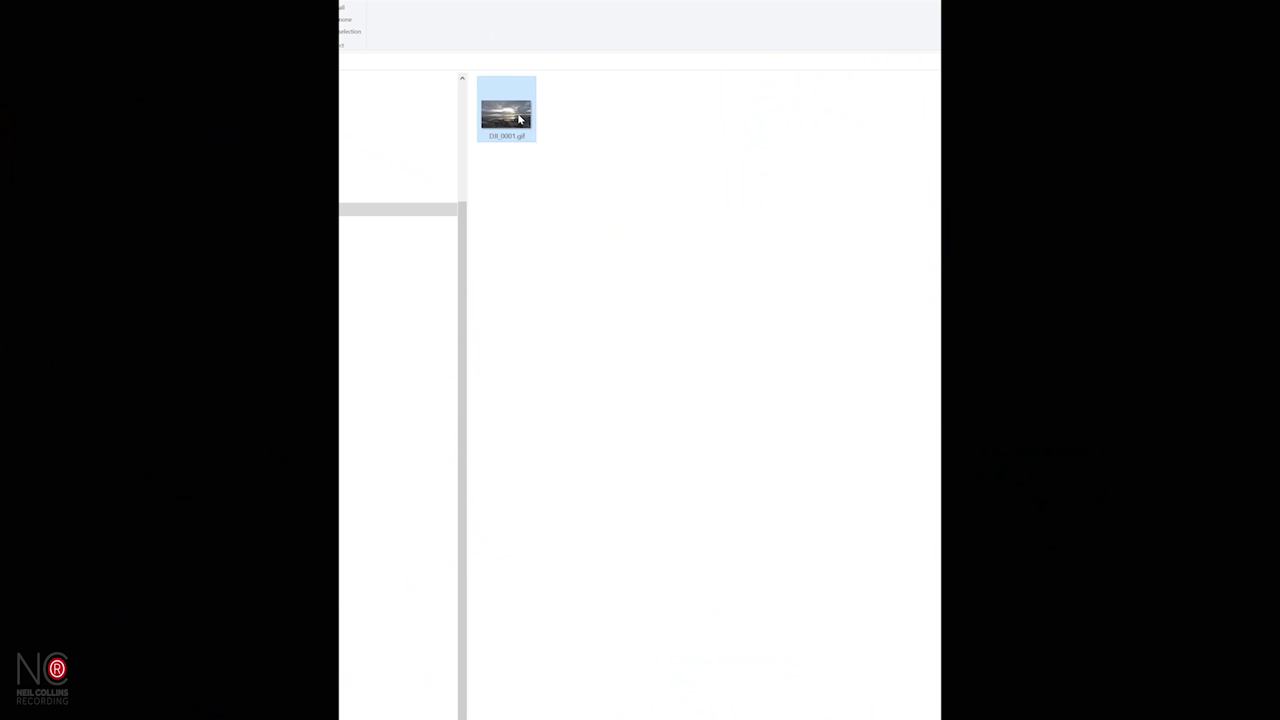
pyautogui.doubleClick(519, 119)
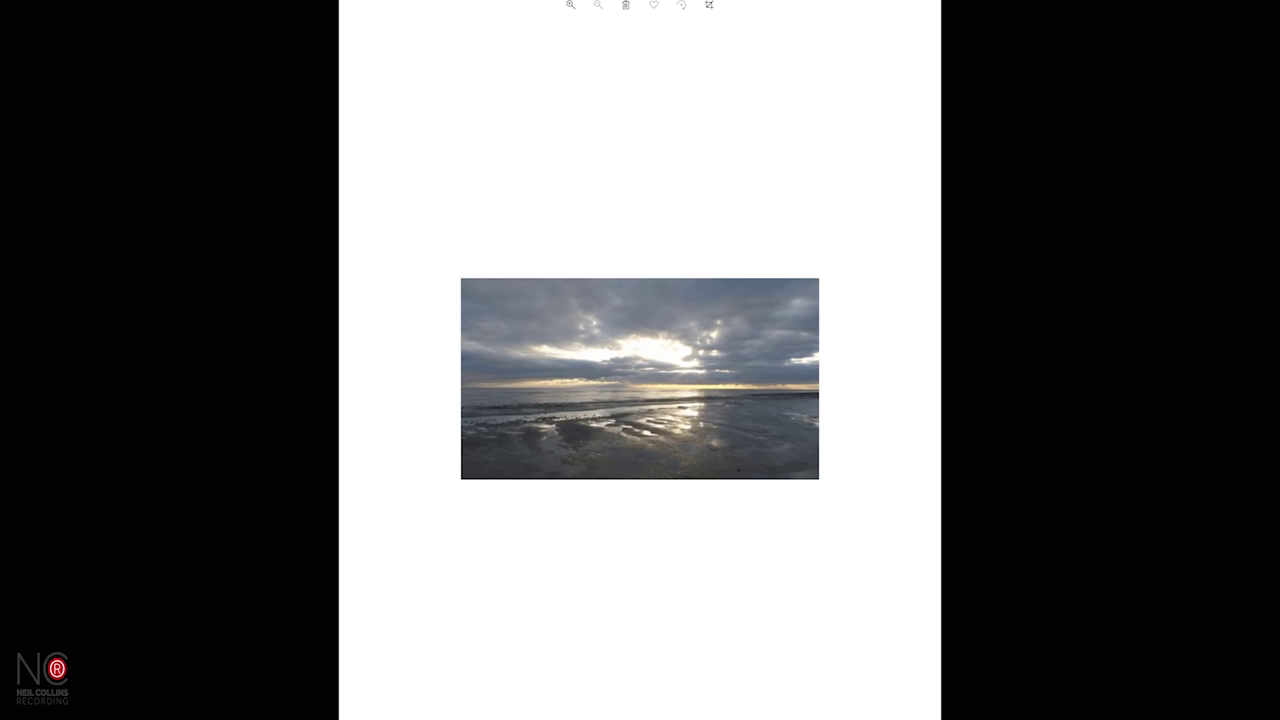
pyautogui.hotkey('alt', 'F4')
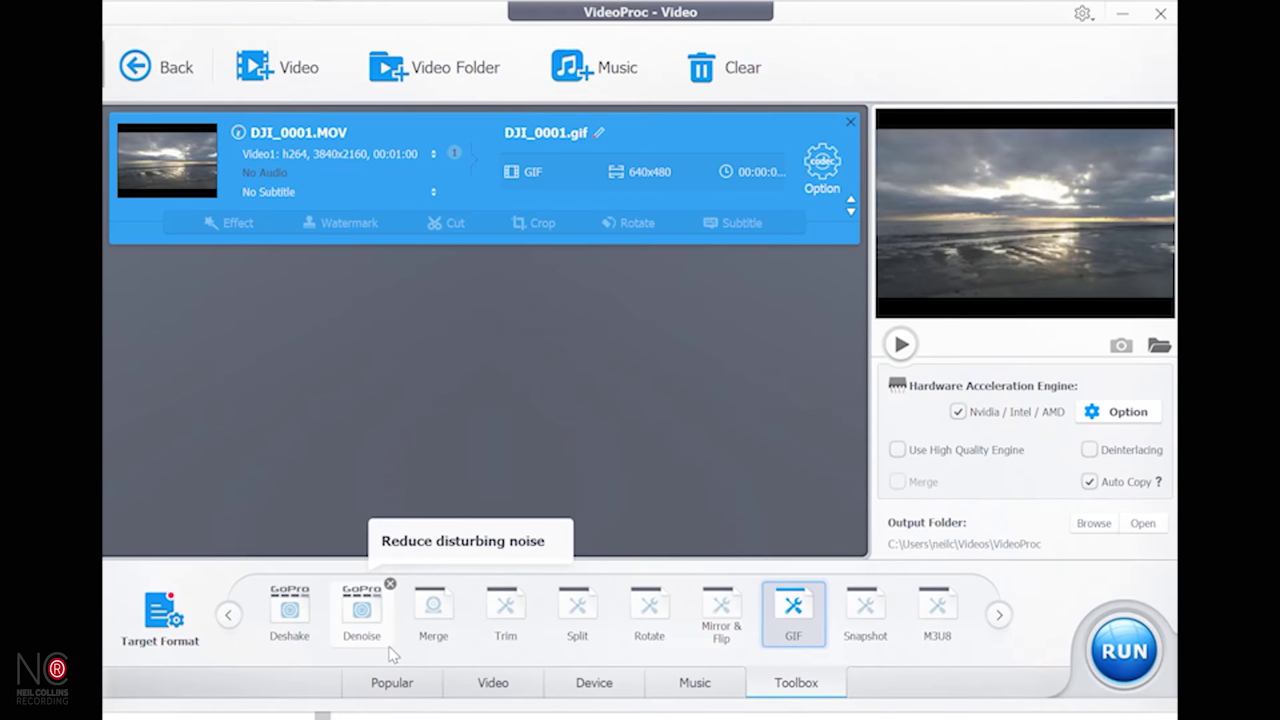
# Set the target format to Web Video Profile > YouTube Video > MP4 and render DJI_0001.mp4
pyautogui.click(178, 636)
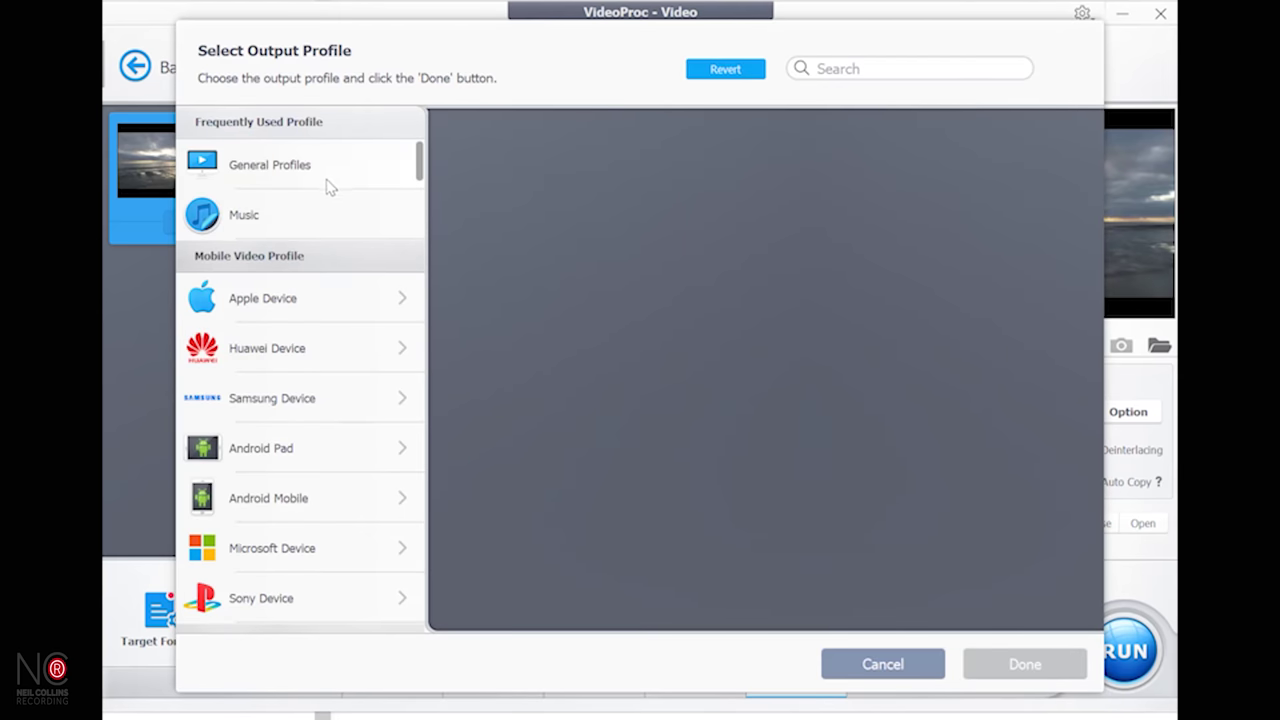
pyautogui.scroll(-2, 340, 430)
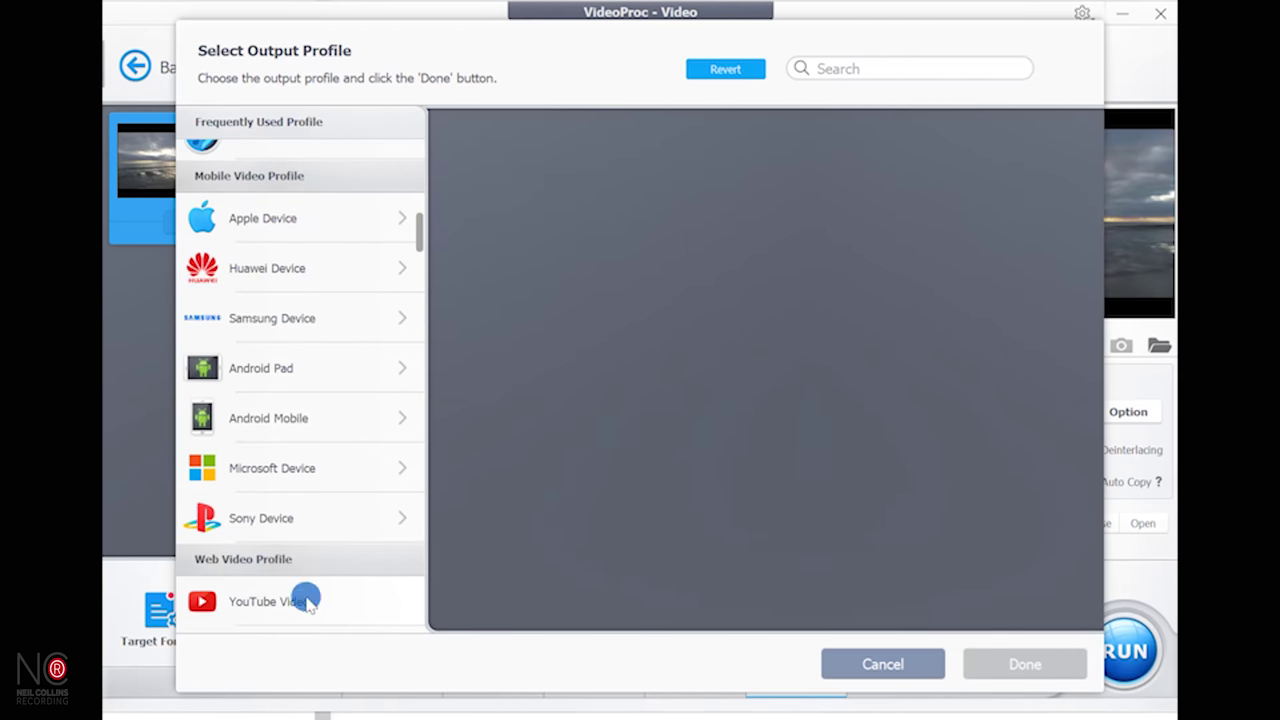
pyautogui.click(306, 601)
pyautogui.click(566, 178)
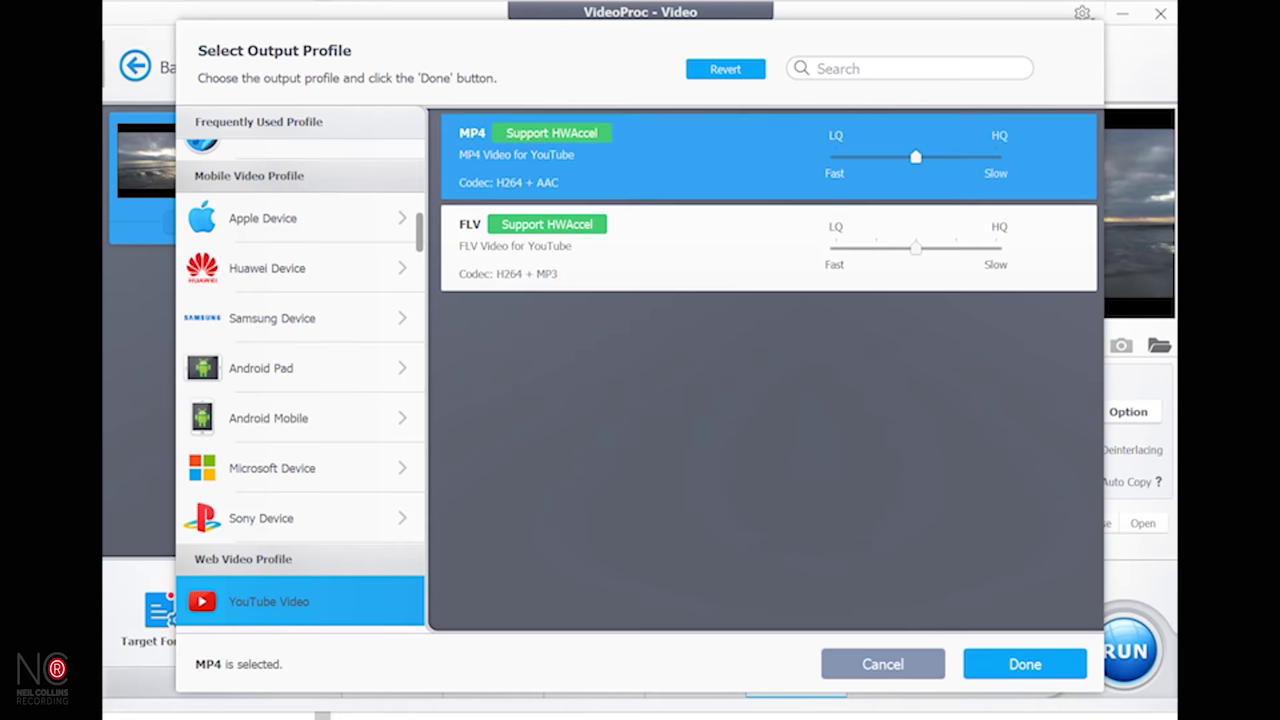
pyautogui.click(1025, 664)
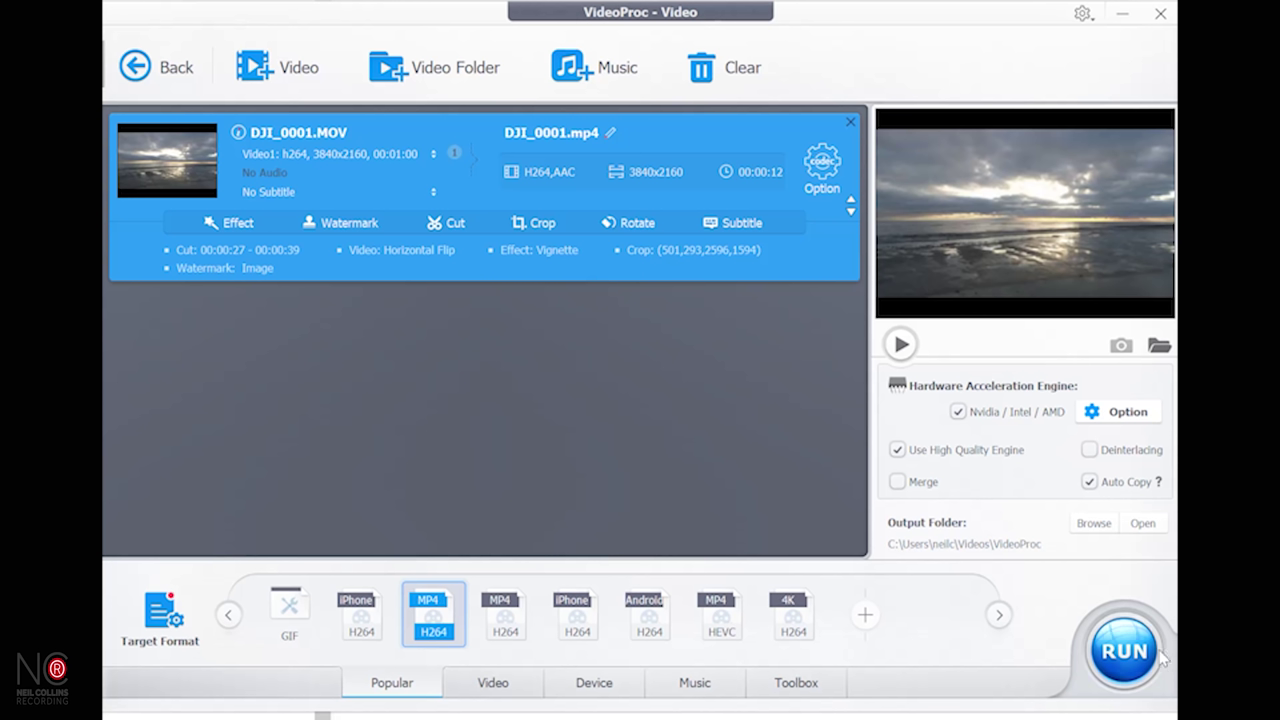
pyautogui.click(1120, 652)
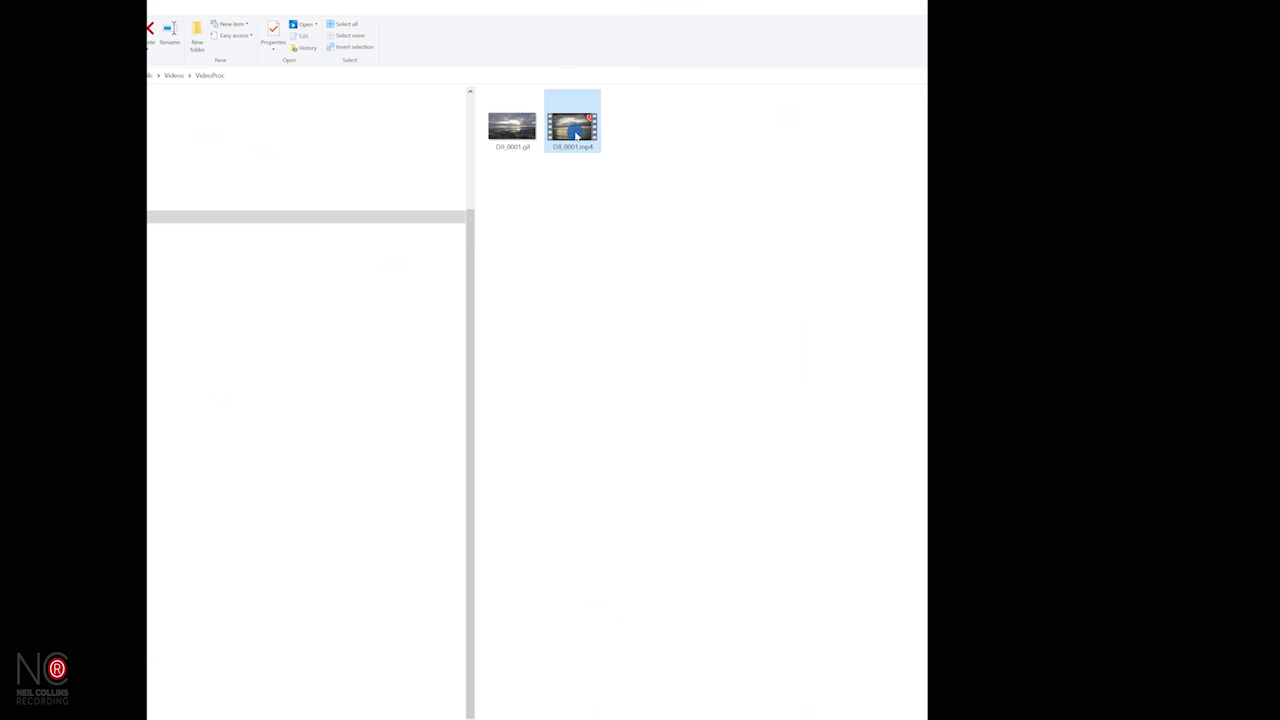
# Play DJI_0001.mp4 twice to check the watermarked beach clip, closing the player each time
pyautogui.doubleClick(576, 133)
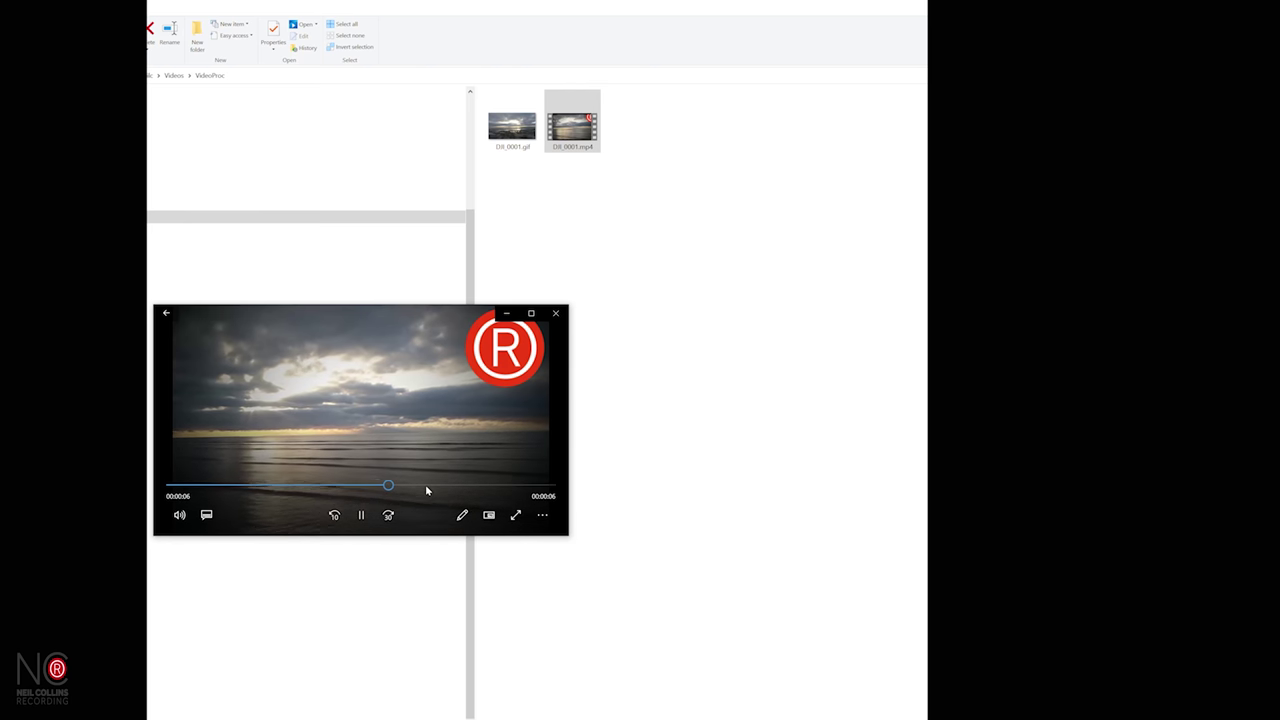
pyautogui.click(556, 313)
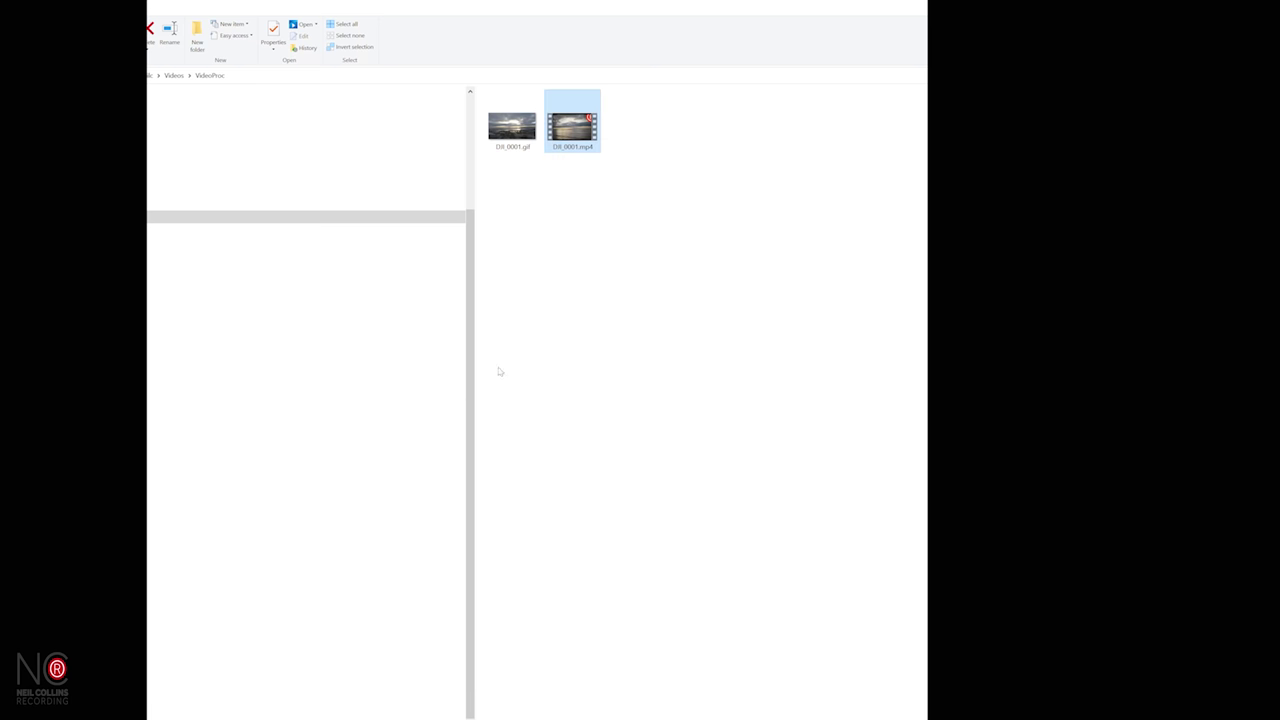
pyautogui.doubleClick(581, 134)
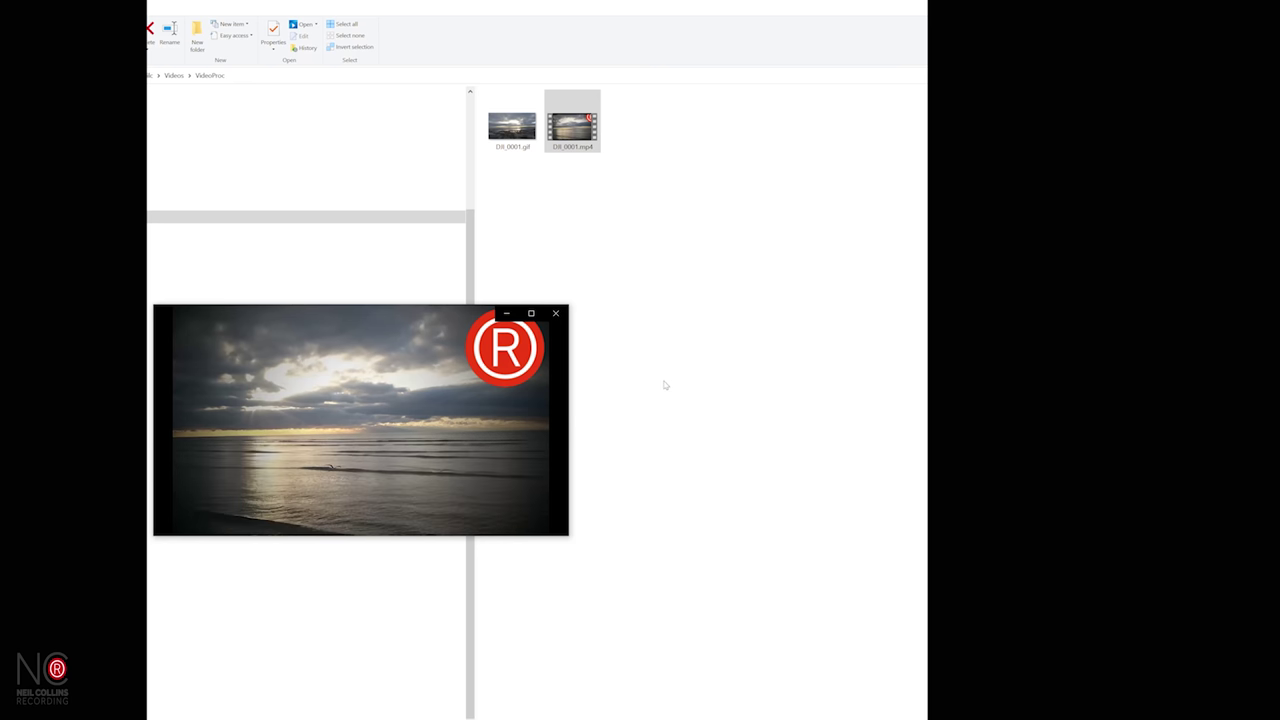
pyautogui.click(556, 313)
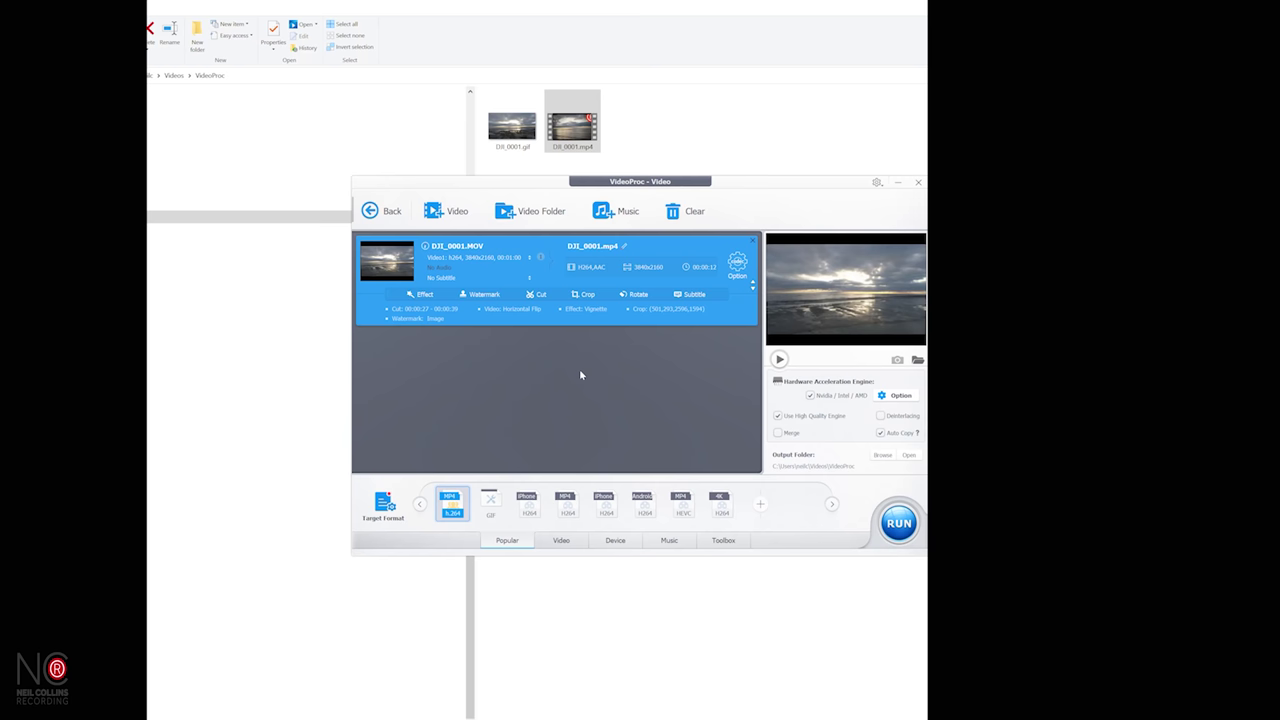
pyautogui.moveTo(487, 312)
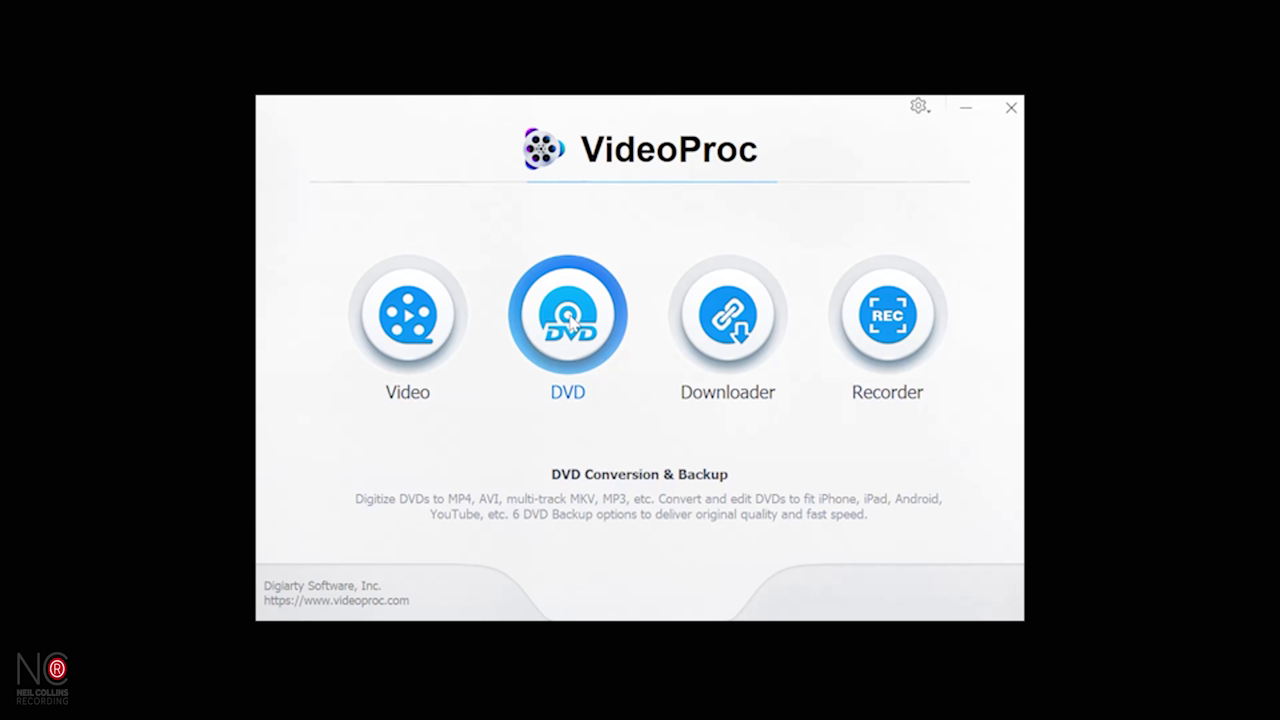
# Open the DVD module and start adding an ISO image, then cancel the file dialog
pyautogui.click(572, 320)
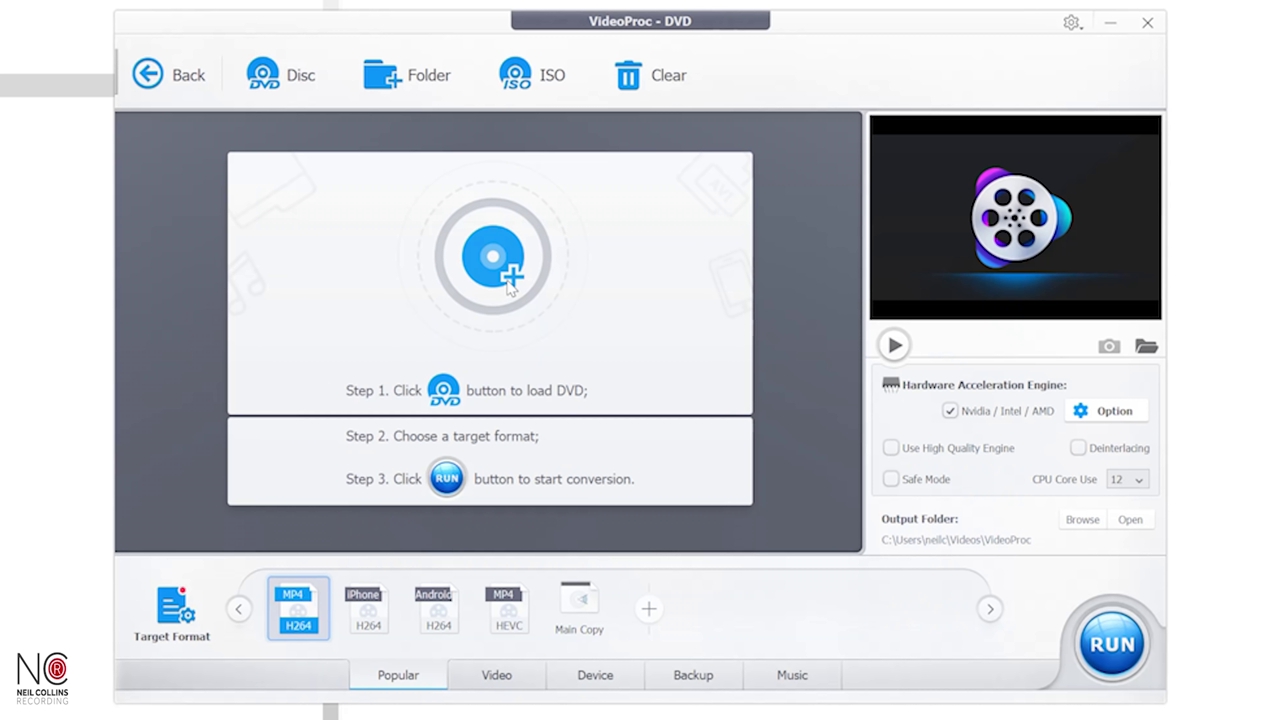
pyautogui.click(530, 85)
pyautogui.press('Escape')
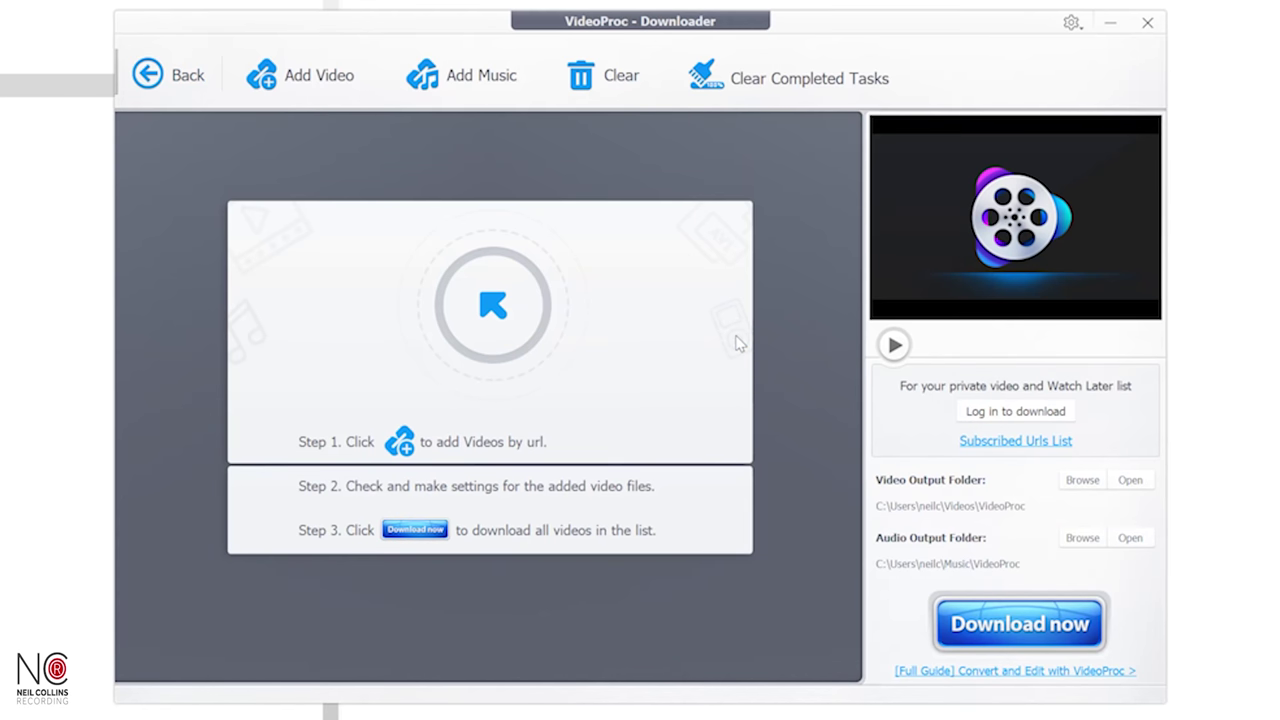
# Open the Downloader's Add Video dialog for entering a video URL
pyautogui.click(318, 87)
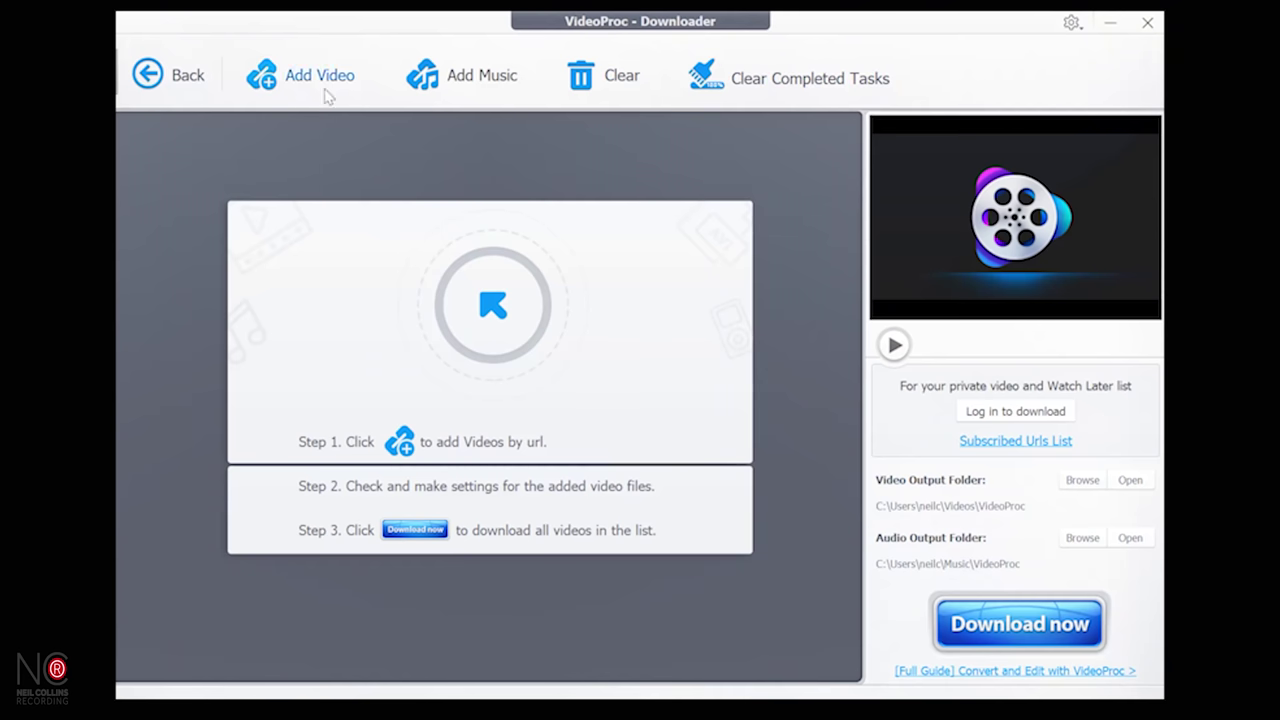
pyautogui.click(328, 96)
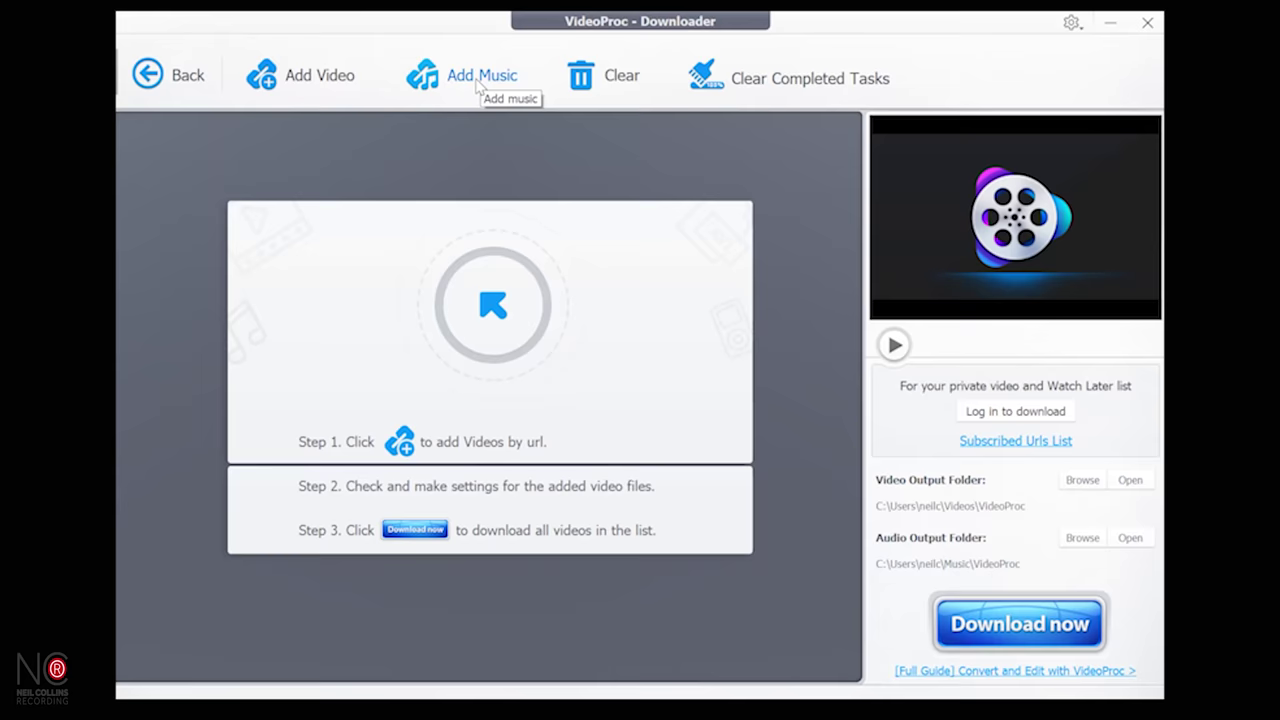
pyautogui.click(476, 80)
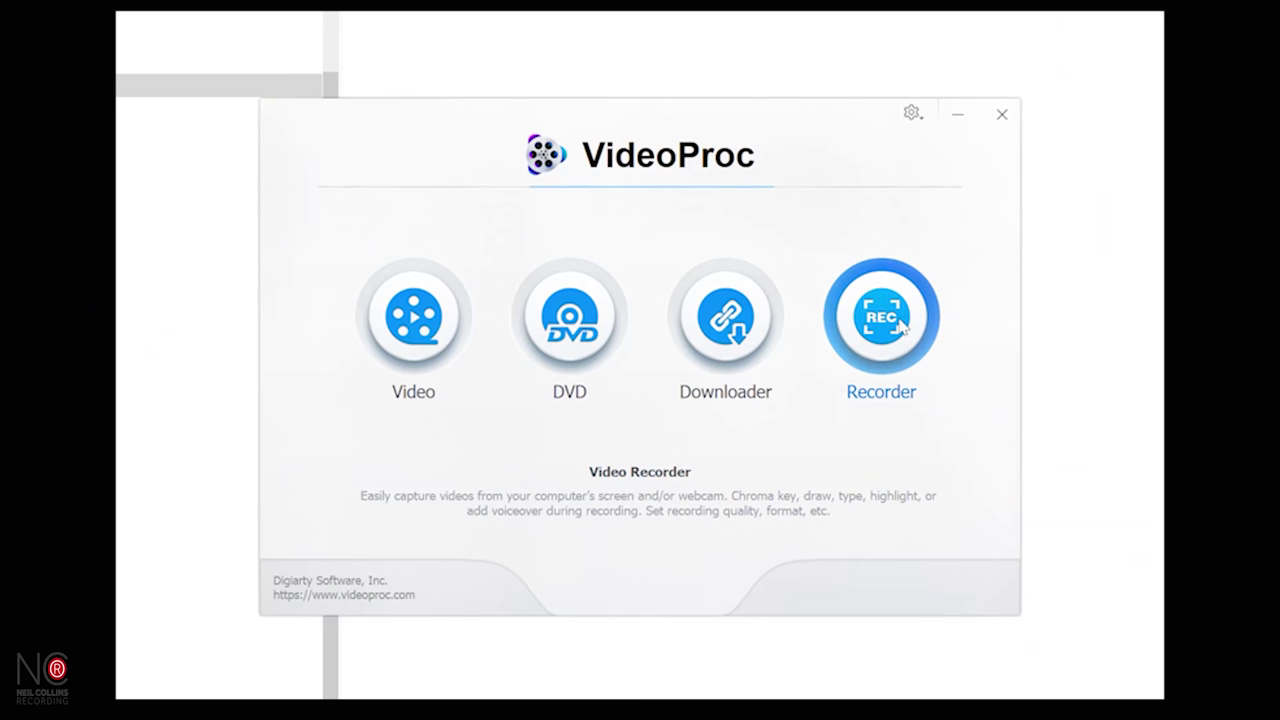
# In Recorder, choose Screen mode and crop a region of the screen to record
pyautogui.click(900, 325)
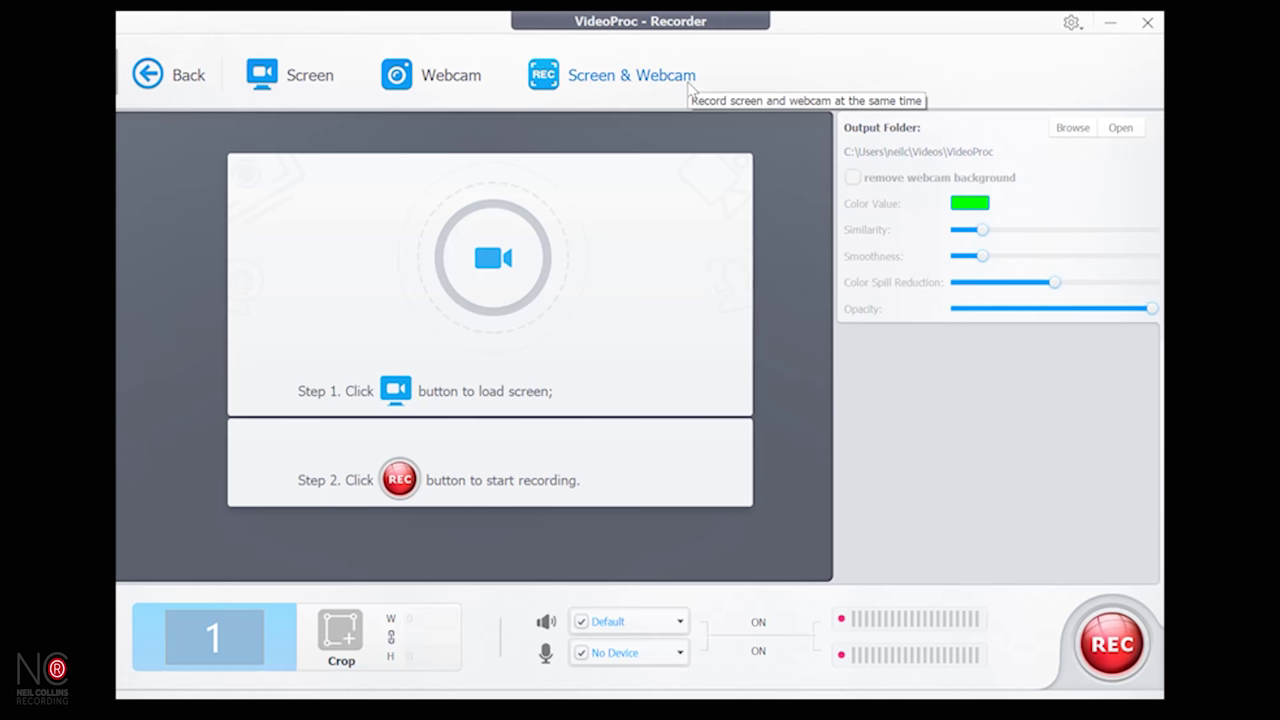
pyautogui.click(298, 80)
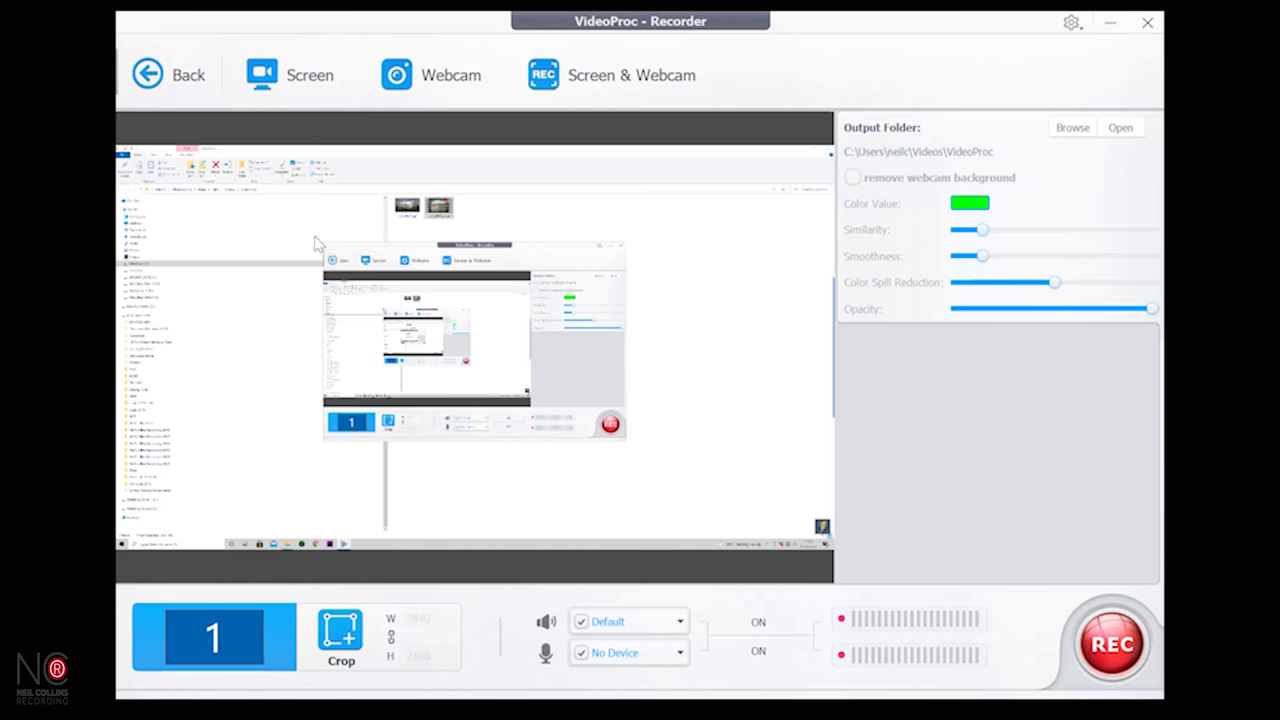
pyautogui.click(341, 640)
pyautogui.moveTo(371, 243); pyautogui.dragTo(877, 548)
pyautogui.click(623, 395)
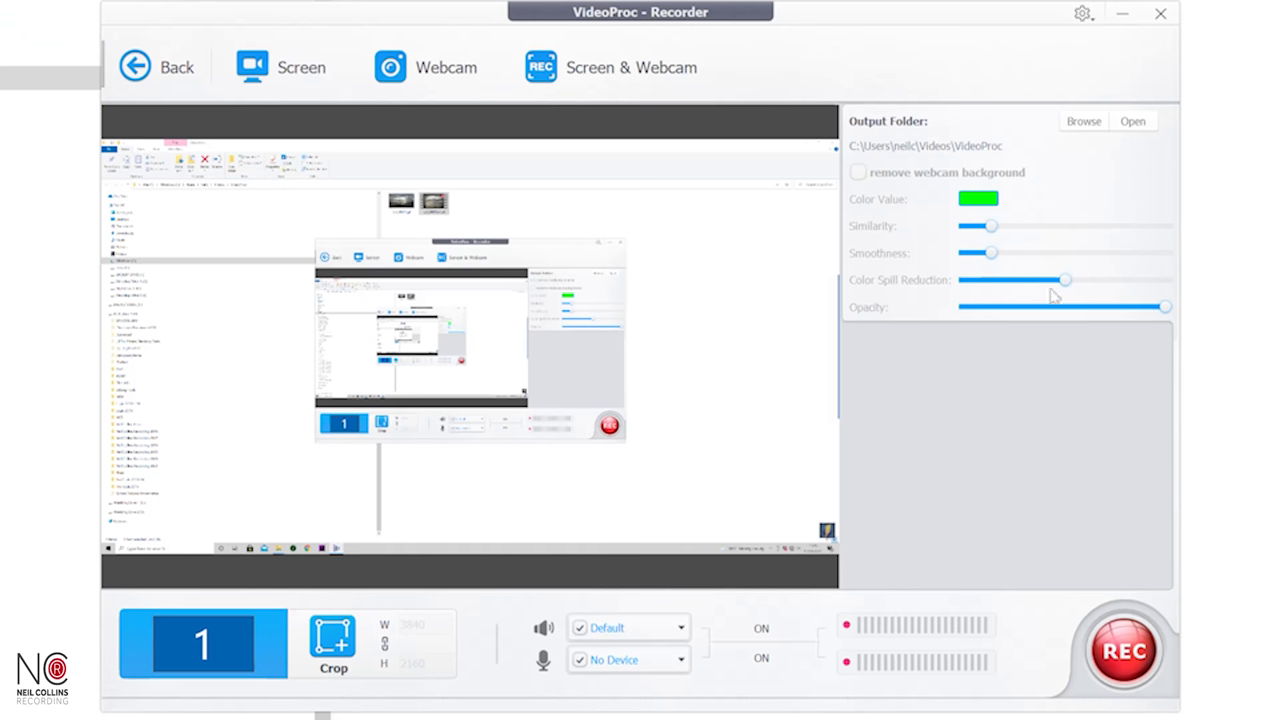
# Leave opacity at full and keep the microphone set to No Device
pyautogui.moveTo(1166, 310); pyautogui.dragTo(1230, 312)
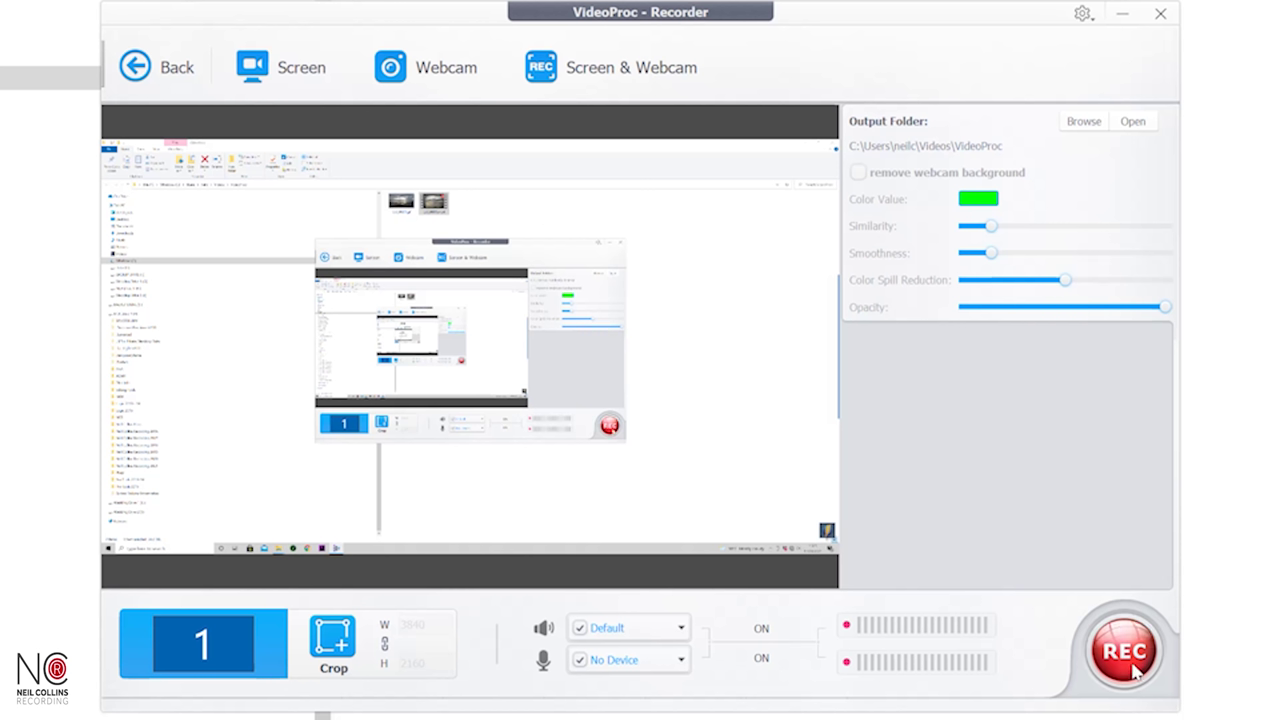
pyautogui.click(577, 628)
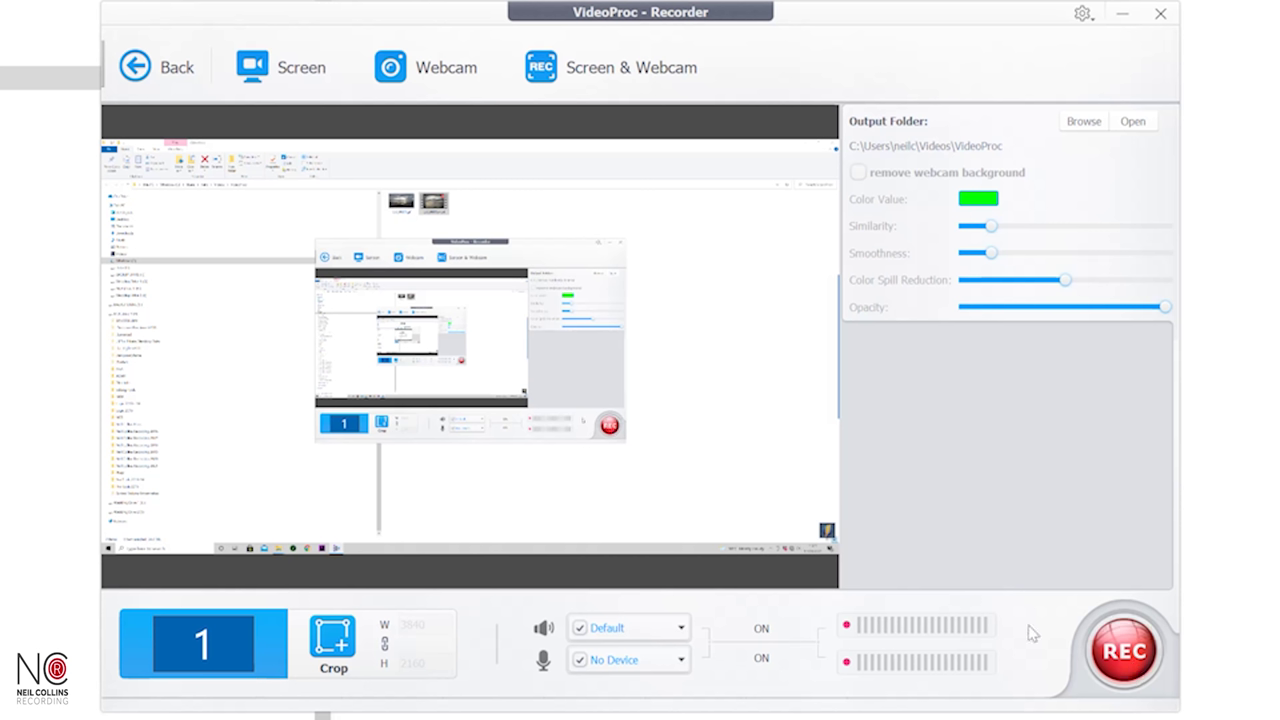
pyautogui.click(681, 661)
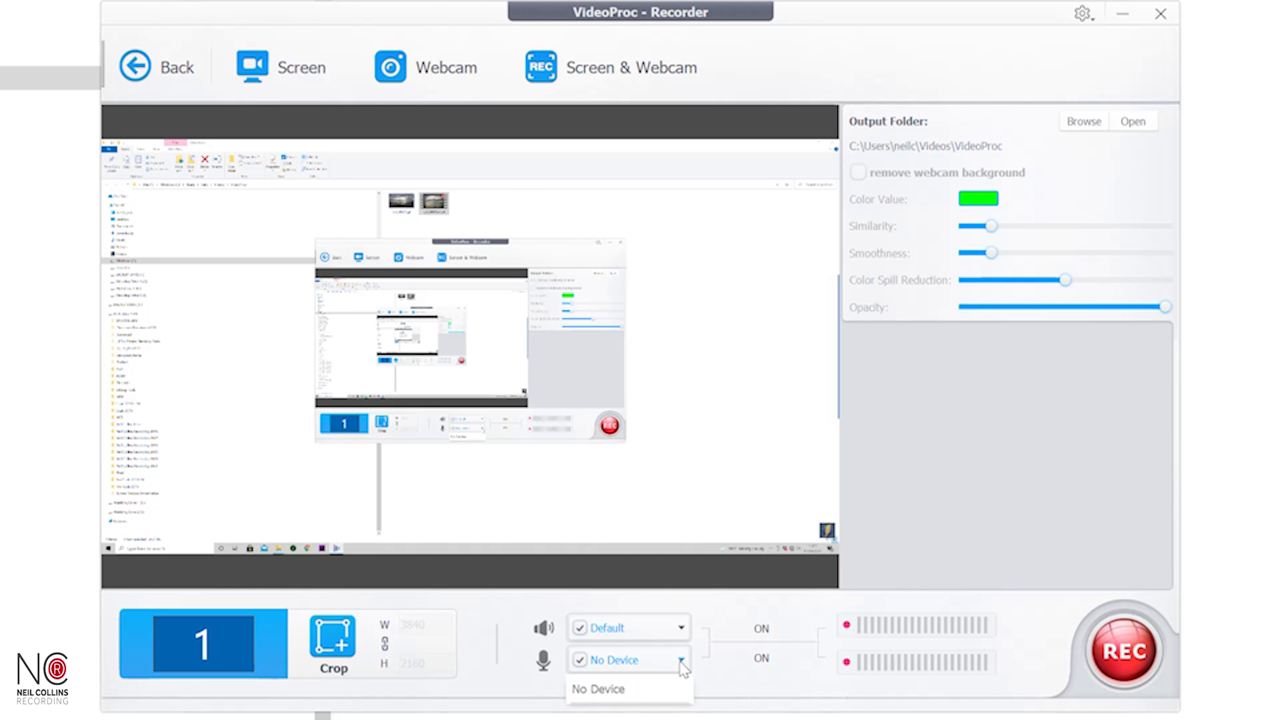
pyautogui.click(681, 664)
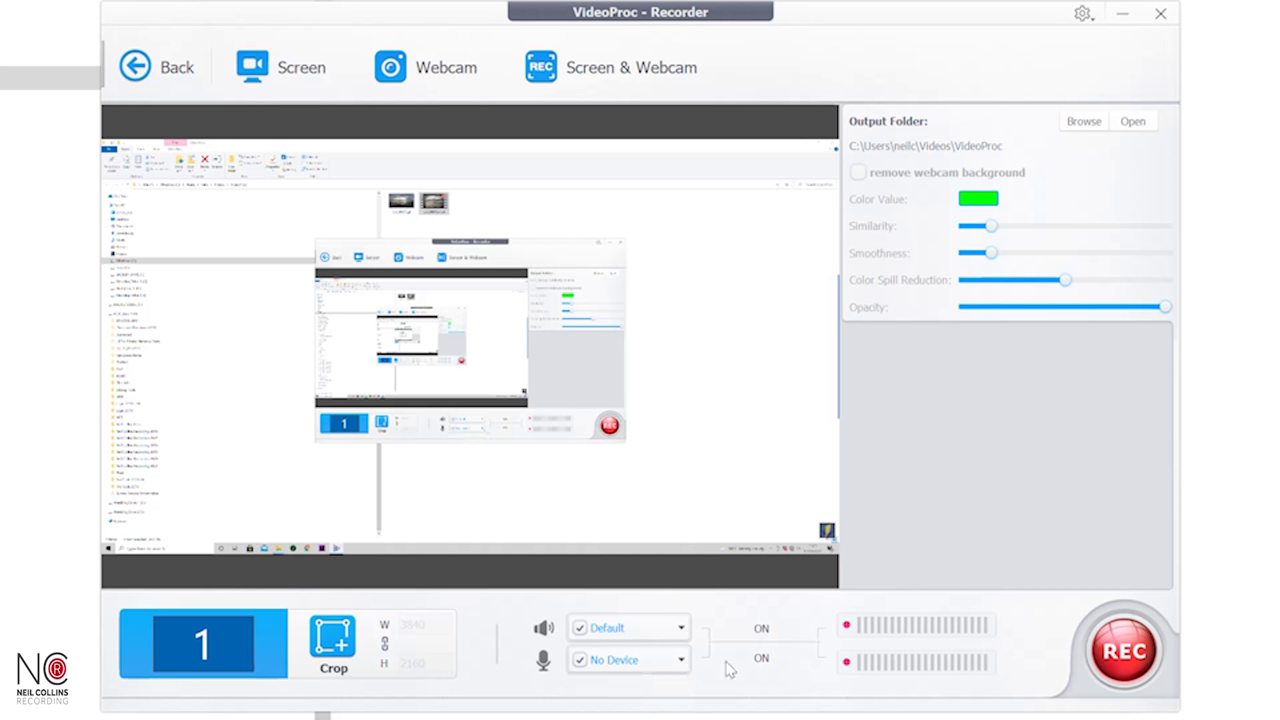
# Record a short clip of the cropped area, then play back the new MP4
pyautogui.click(1122, 652)
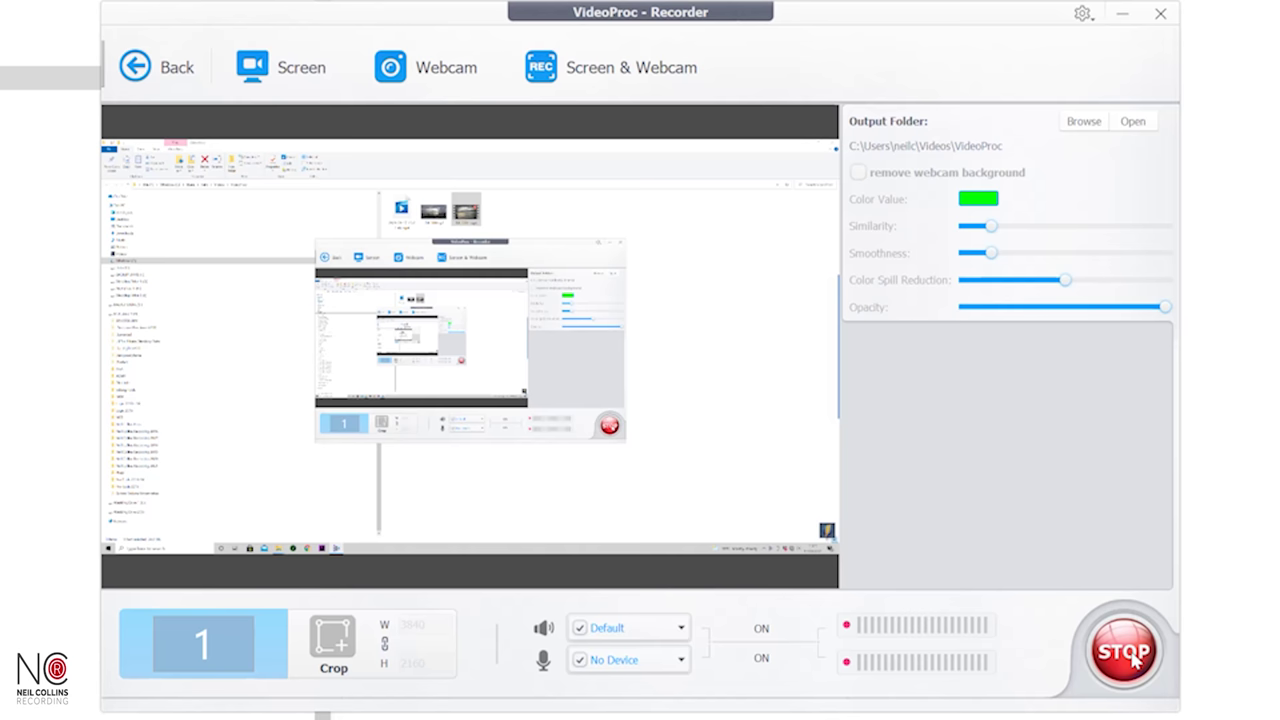
pyautogui.click(1133, 656)
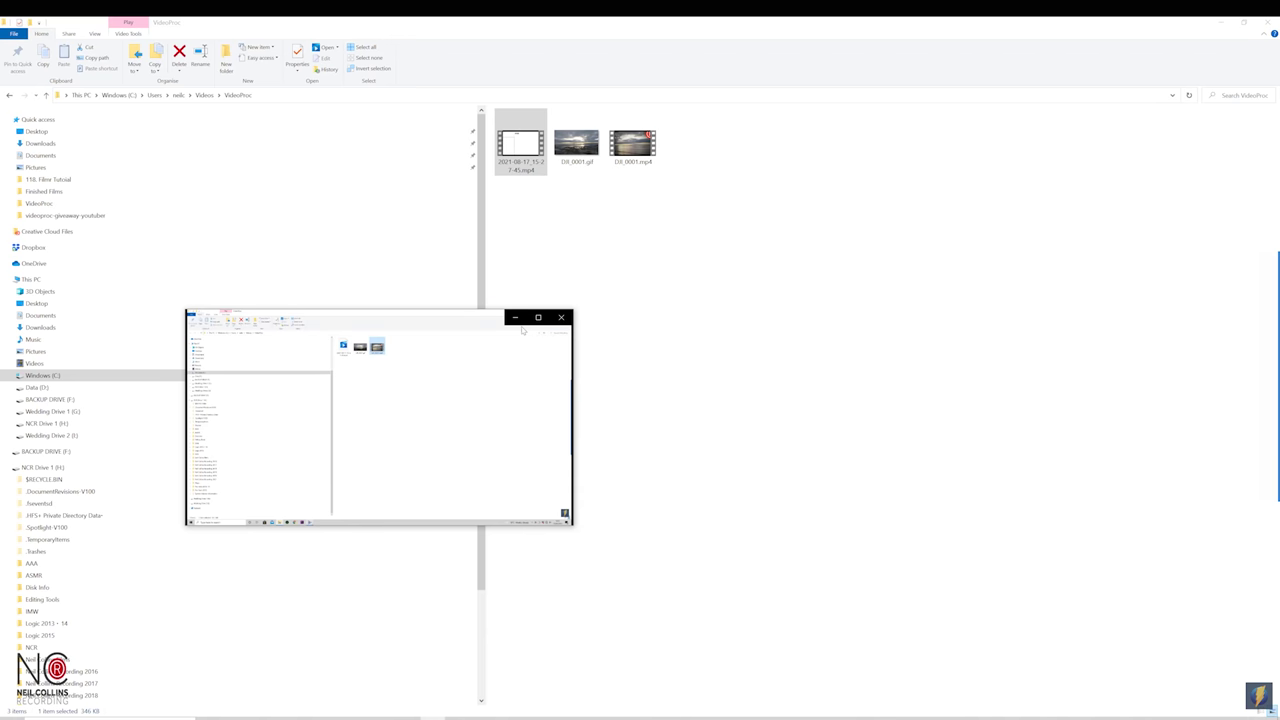
pyautogui.moveTo(440, 321); pyautogui.dragTo(590, 268)
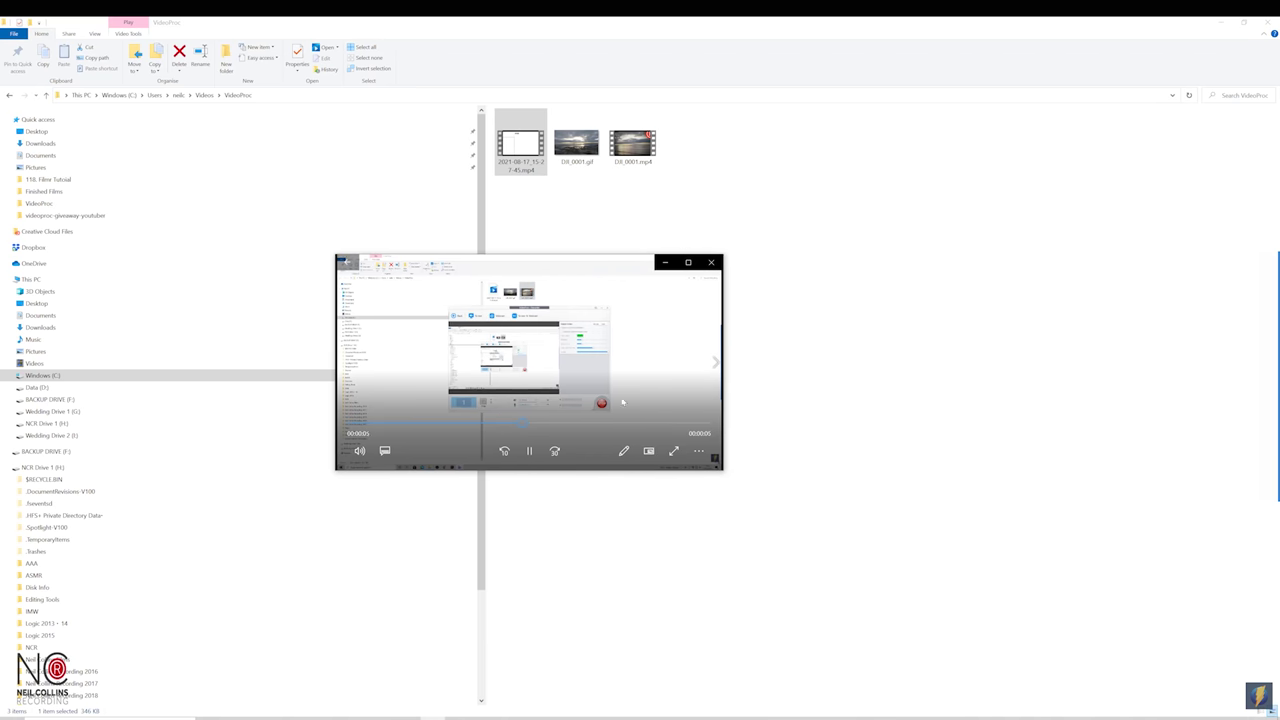